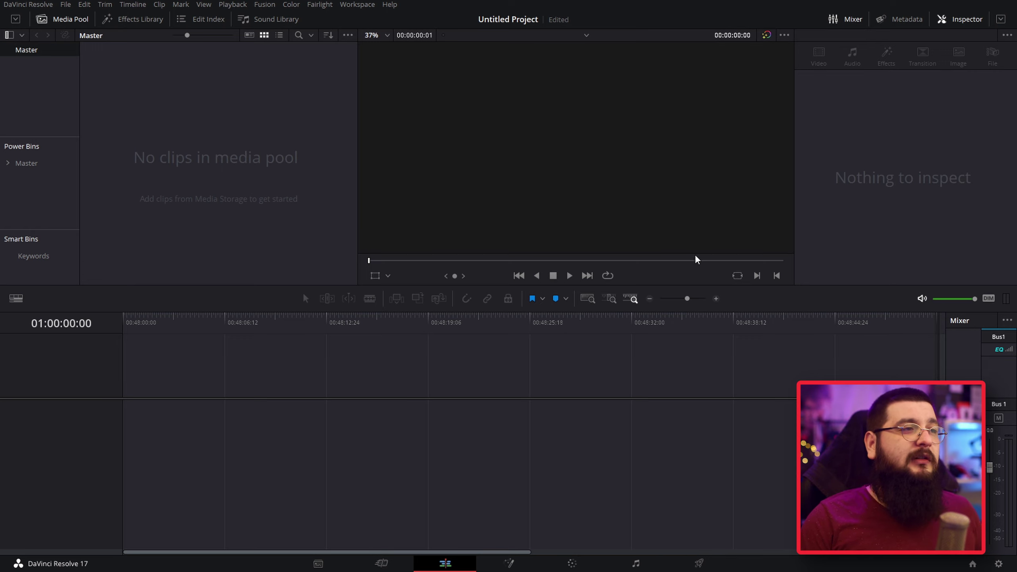
Step: Open and dismiss the media pool menu and project settings without making changes
{"action": "right_click", "coordinate": [220, 107]}
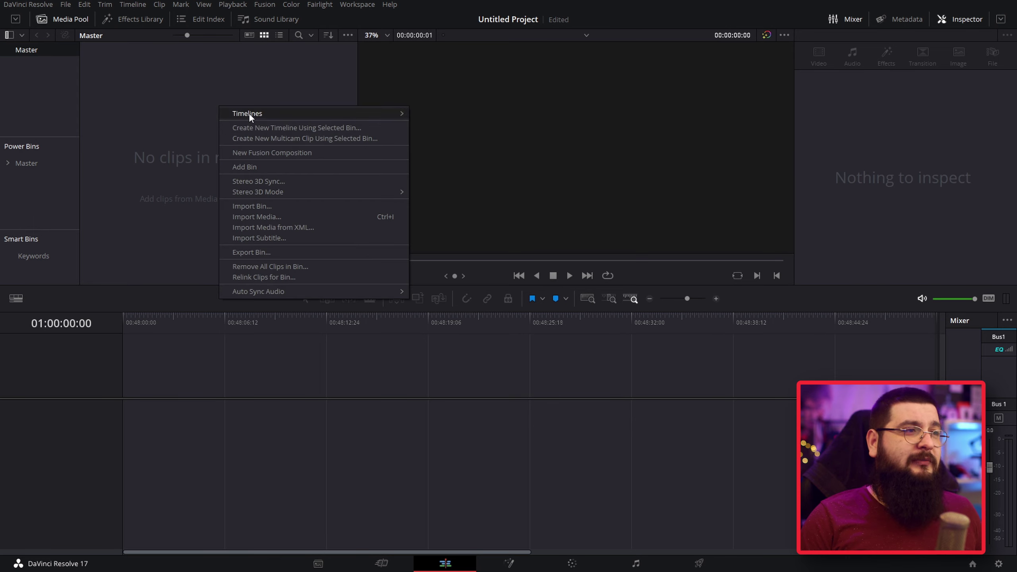
{"action": "key", "text": "Escape"}
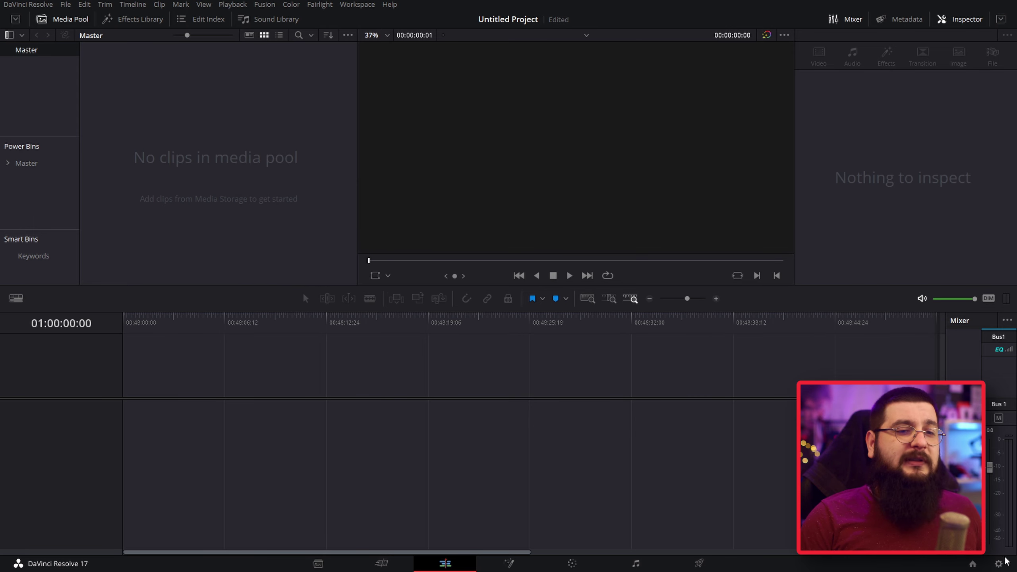
{"action": "left_click", "coordinate": [999, 564]}
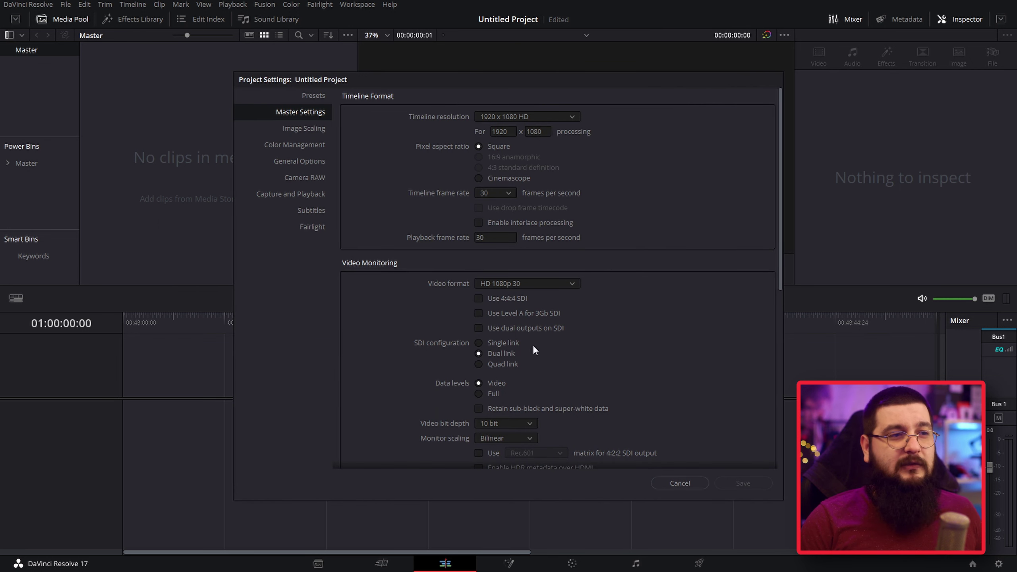
{"action": "left_click", "coordinate": [680, 484]}
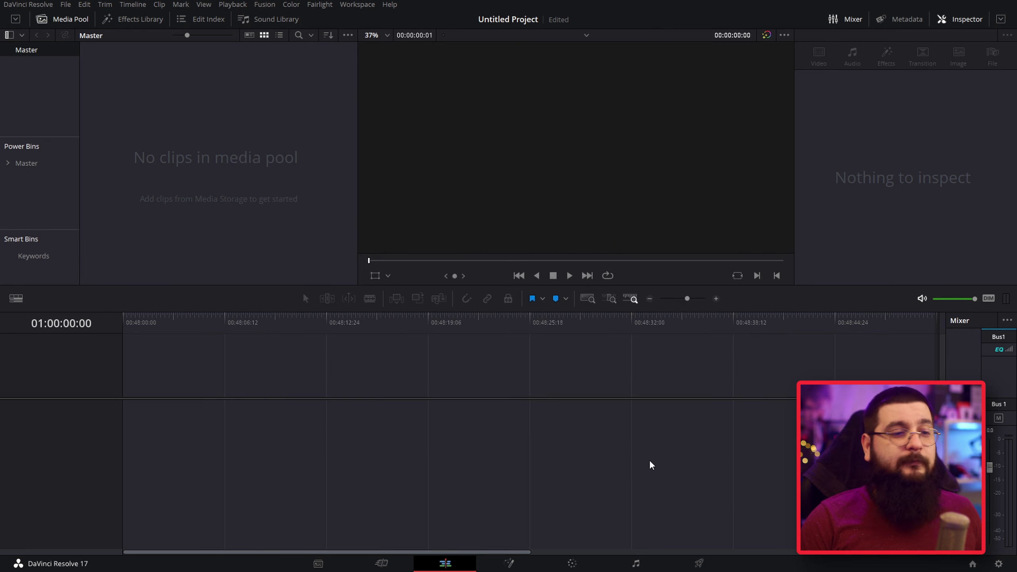
Step: Create a new Fusion Composition clip named bg in the media pool
{"action": "right_click", "coordinate": [268, 75]}
{"action": "left_click", "coordinate": [298, 123]}
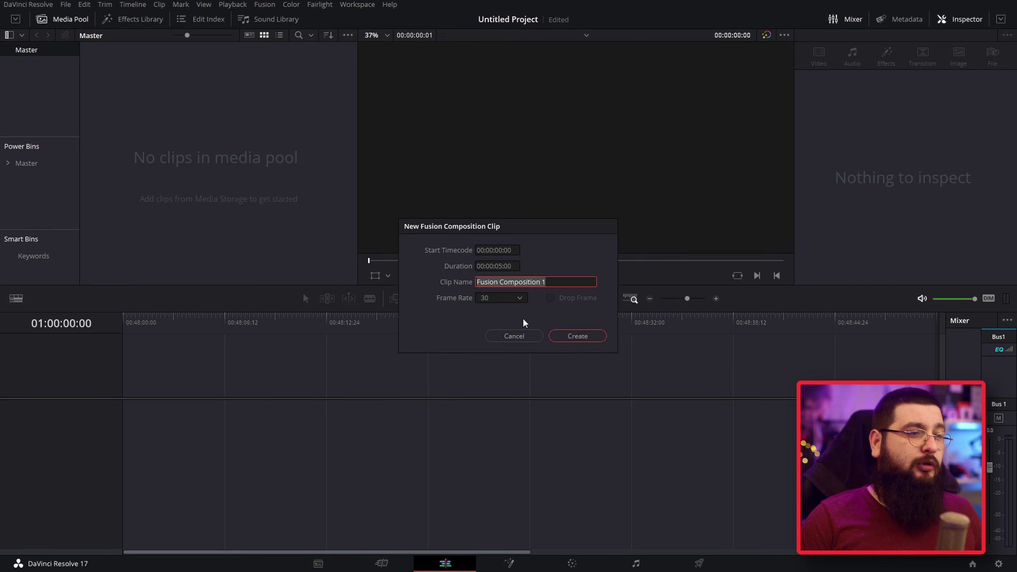
{"action": "type", "text": "bg"}
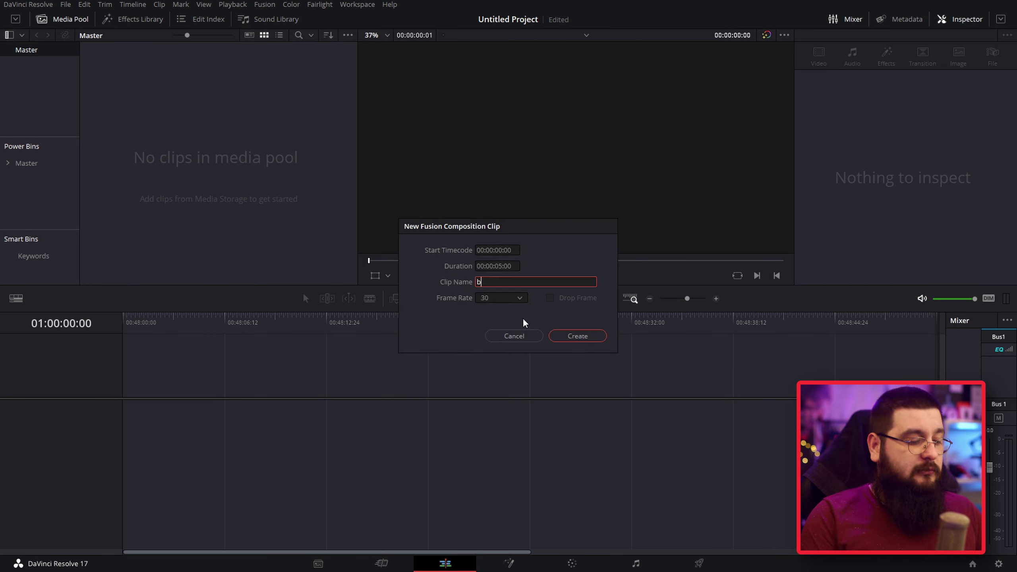
{"action": "key", "text": "Return"}
Step: Place the bg clip on a new timeline, scrub across it, and open it in Fusion
{"action": "left_click_drag", "start_coordinate": [103, 79], "coordinate": [127, 420]}
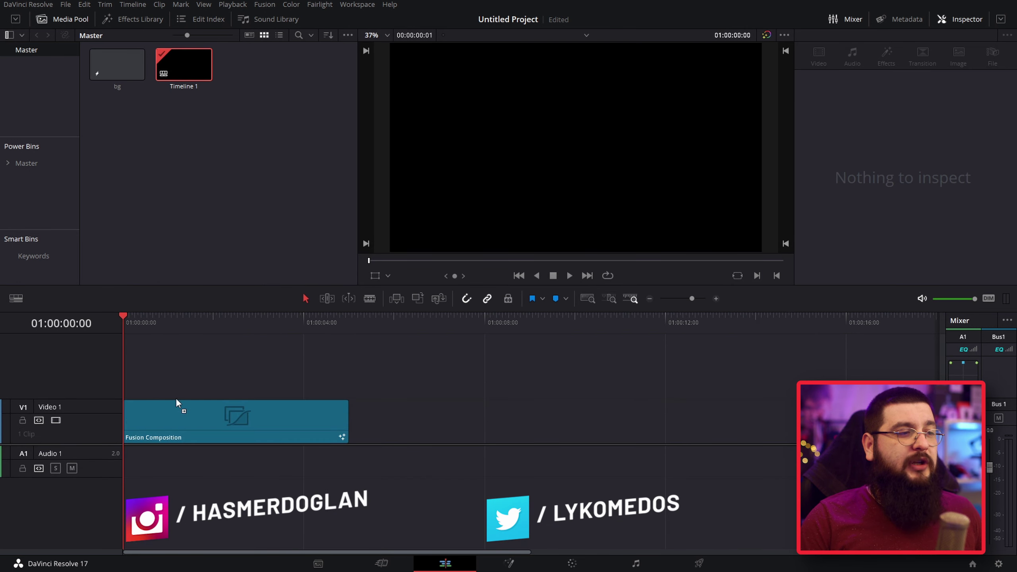
{"action": "left_click_drag", "start_coordinate": [217, 332], "coordinate": [210, 332]}
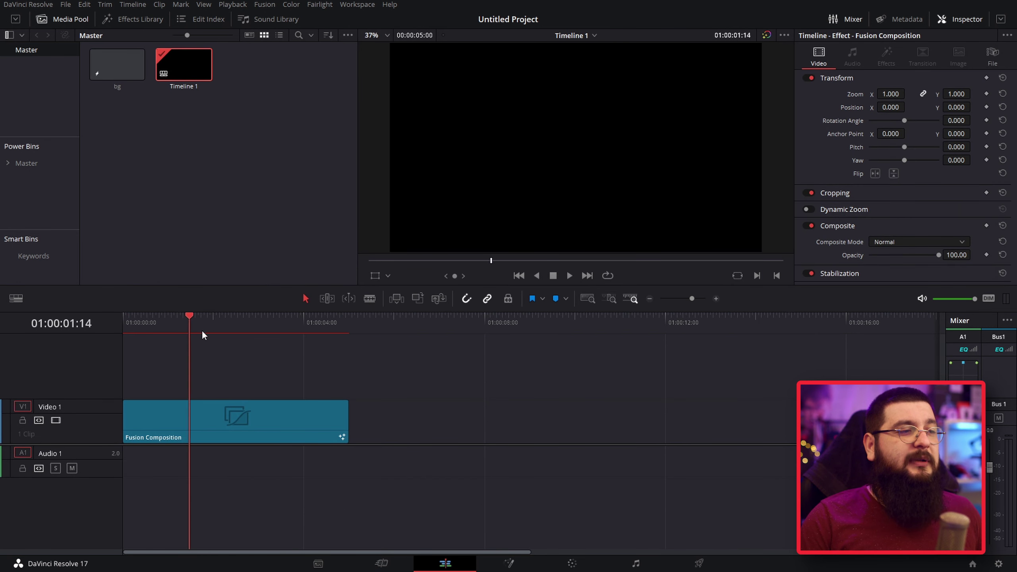
{"action": "left_click", "coordinate": [497, 564]}
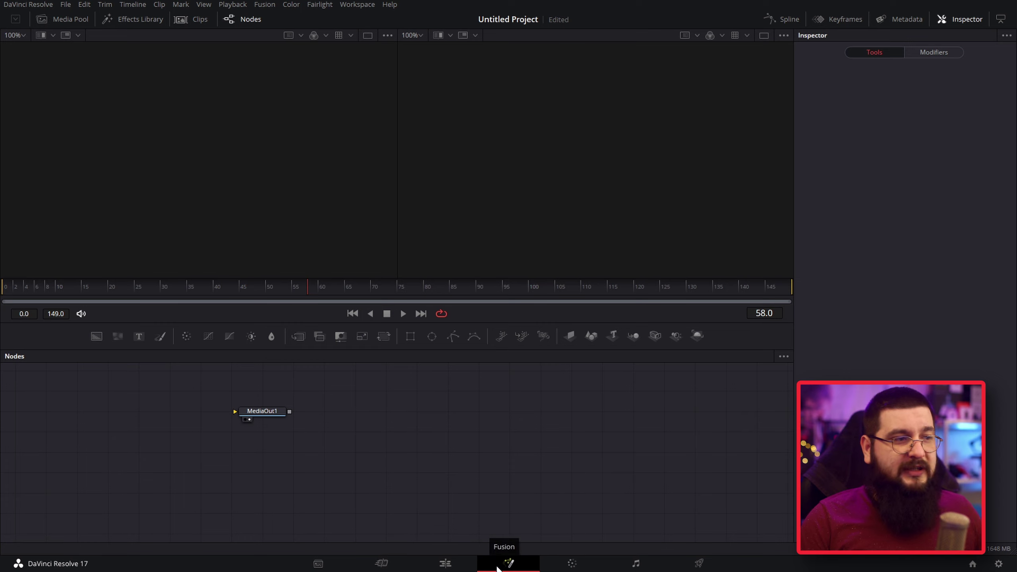
Step: Move MediaOut1 right, add a Shape3D1 plane node left of it, and enable Wireframe
{"action": "left_click_drag", "start_coordinate": [280, 410], "coordinate": [744, 450]}
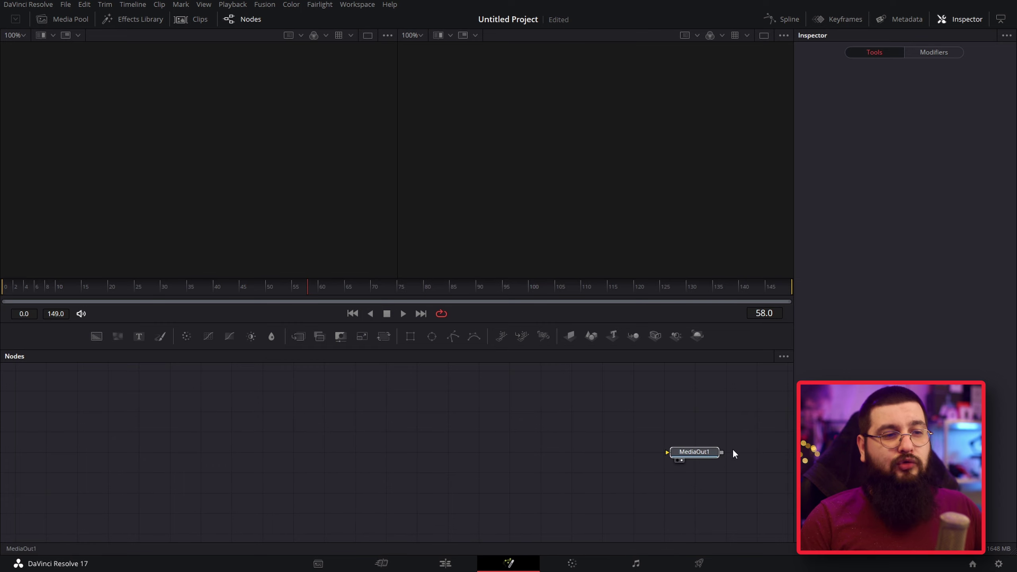
{"action": "left_click", "coordinate": [744, 450]}
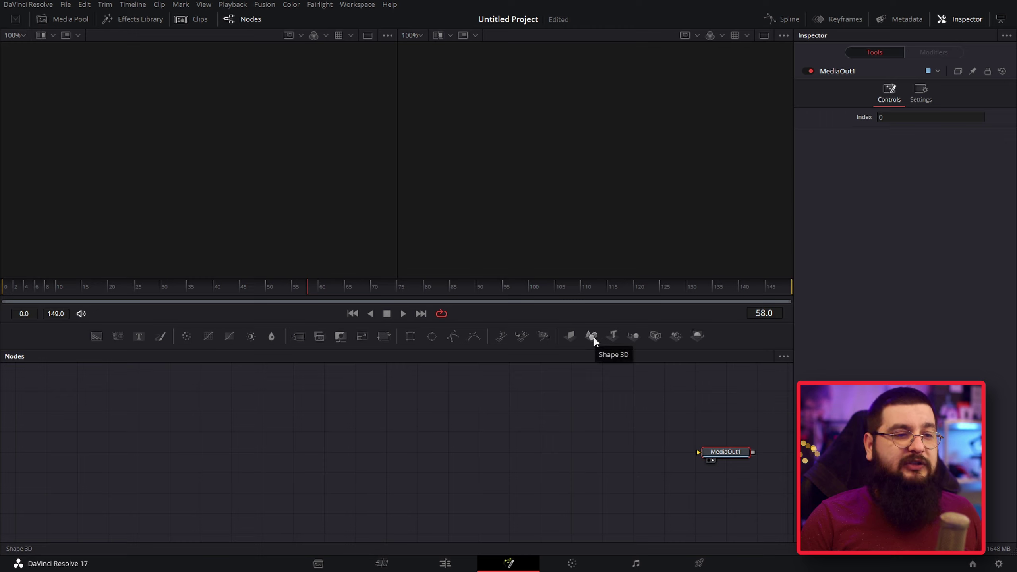
{"action": "left_click_drag", "start_coordinate": [593, 337], "coordinate": [350, 426]}
{"action": "left_click_drag", "start_coordinate": [318, 457], "coordinate": [285, 169]}
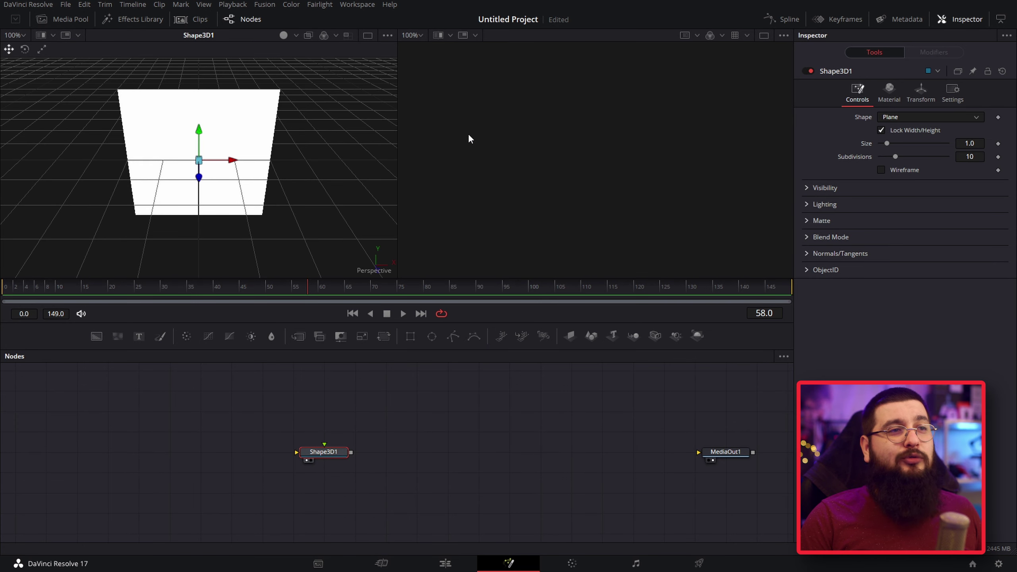
{"action": "left_click", "coordinate": [763, 38]}
{"action": "left_click", "coordinate": [764, 37]}
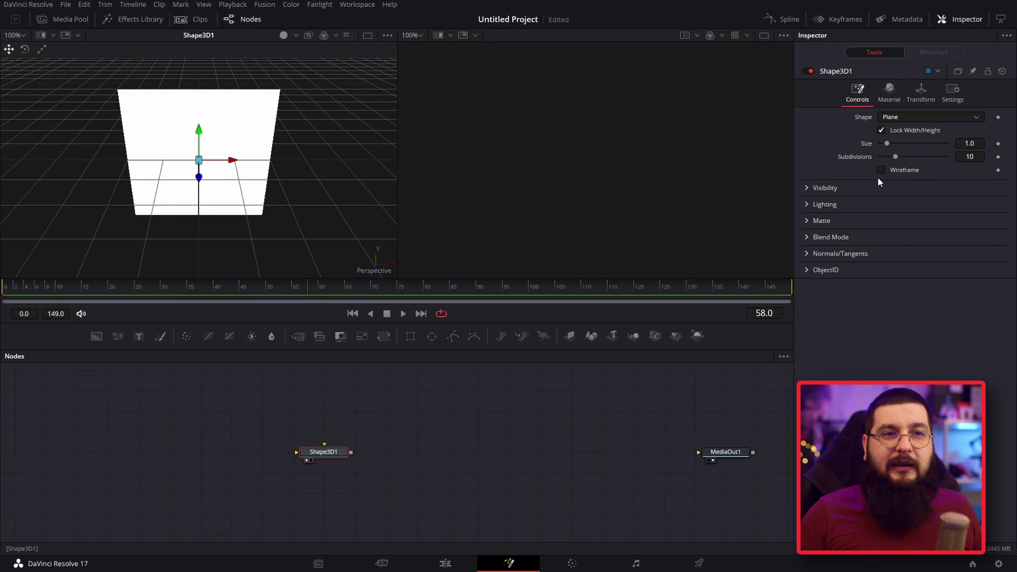
{"action": "left_click", "coordinate": [898, 168]}
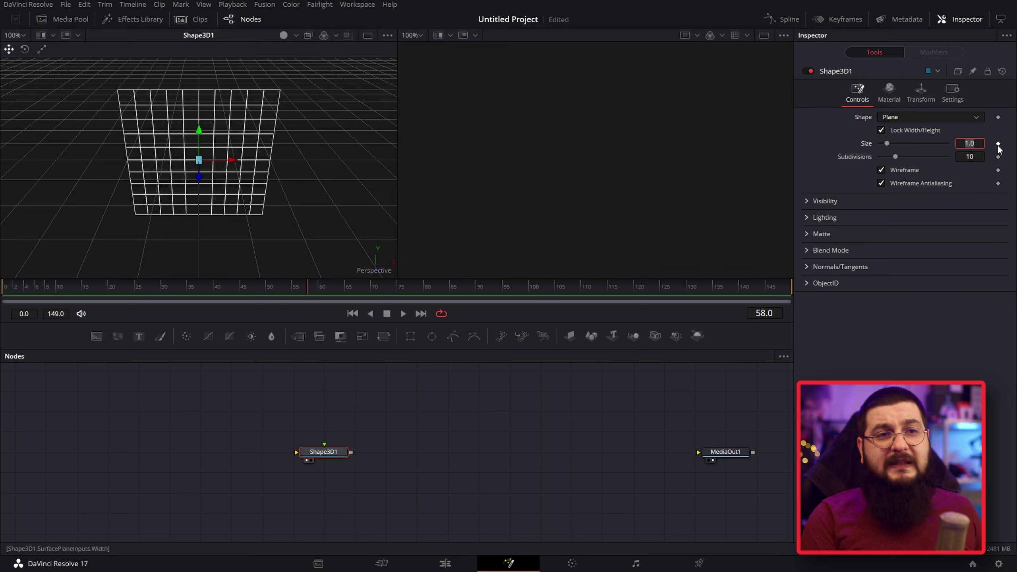
Step: Set the plane's Size to 150 and Subdivisions to 150
{"action": "type", "text": "1"}
{"action": "key", "text": "Tab"}
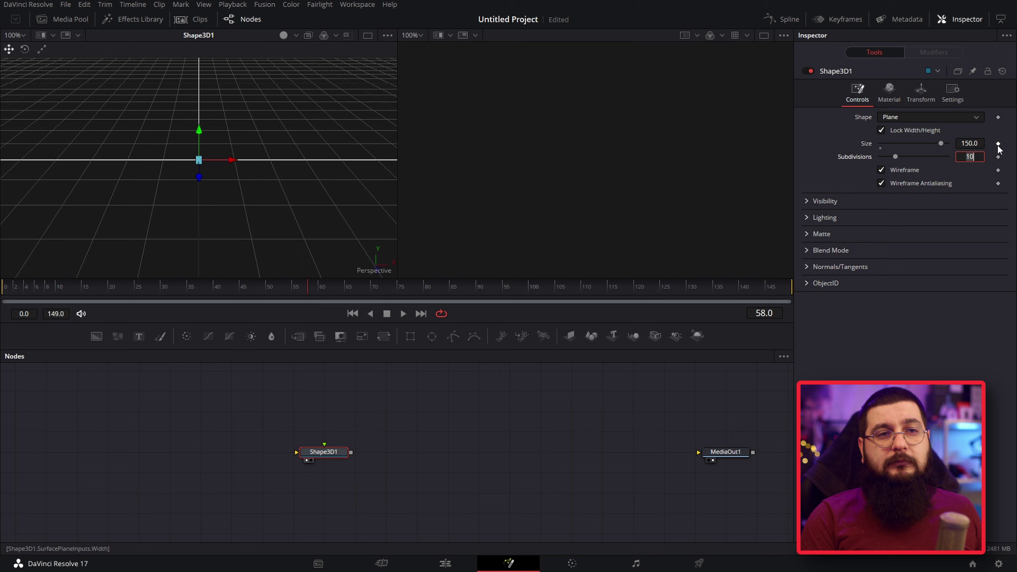
{"action": "type", "text": "150"}
{"action": "key", "text": "Tab"}
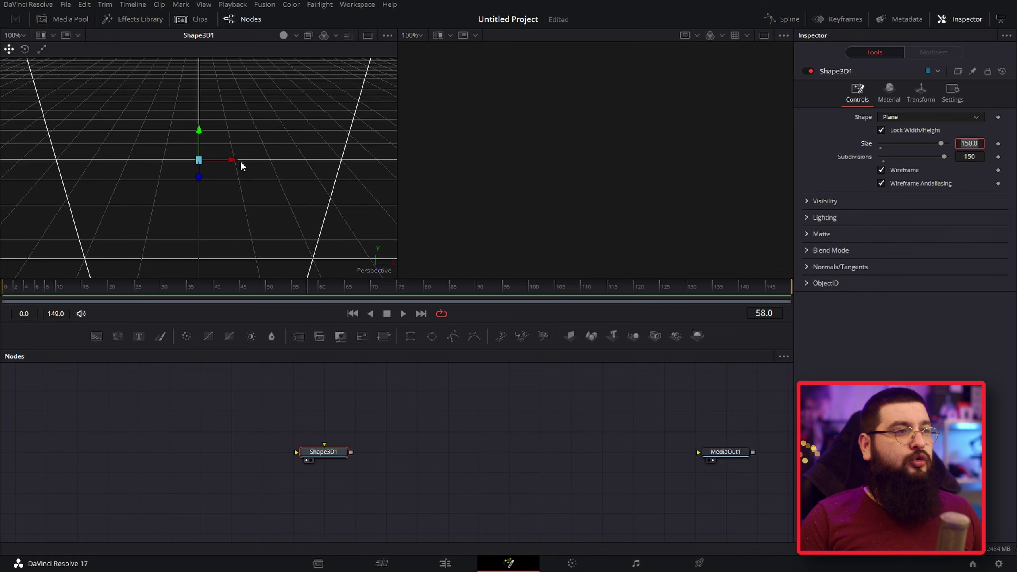
{"action": "scroll", "coordinate": [240, 160], "scroll_direction": "down", "scroll_amount": 5}
{"action": "scroll", "coordinate": [238, 159], "scroll_direction": "down", "scroll_amount": 1}
{"action": "scroll", "coordinate": [238, 159], "scroll_direction": "down", "scroll_amount": 1}
{"action": "scroll", "coordinate": [238, 158], "scroll_direction": "down", "scroll_amount": 1}
{"action": "scroll", "coordinate": [238, 159], "scroll_direction": "down", "scroll_amount": 1}
{"action": "scroll", "coordinate": [238, 159], "scroll_direction": "up", "scroll_amount": 3}
{"action": "scroll", "coordinate": [237, 159], "scroll_direction": "down", "scroll_amount": 2}
{"action": "scroll", "coordinate": [237, 159], "scroll_direction": "up", "scroll_amount": 2}
{"action": "scroll", "coordinate": [236, 159], "scroll_direction": "up", "scroll_amount": 2}
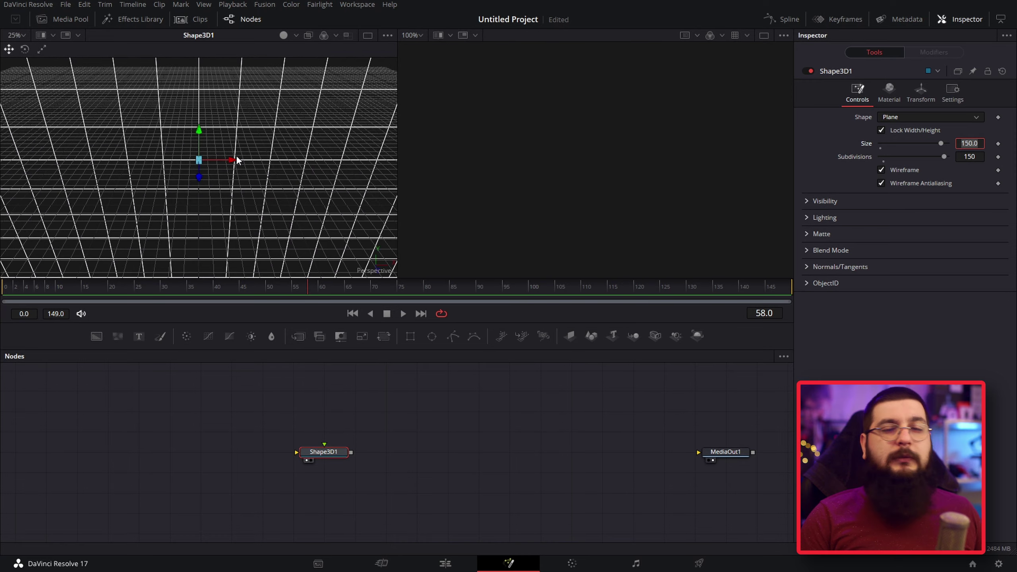
{"action": "scroll", "coordinate": [236, 159], "scroll_direction": "down", "scroll_amount": 1}
{"action": "scroll", "coordinate": [236, 159], "scroll_direction": "down", "scroll_amount": 1}
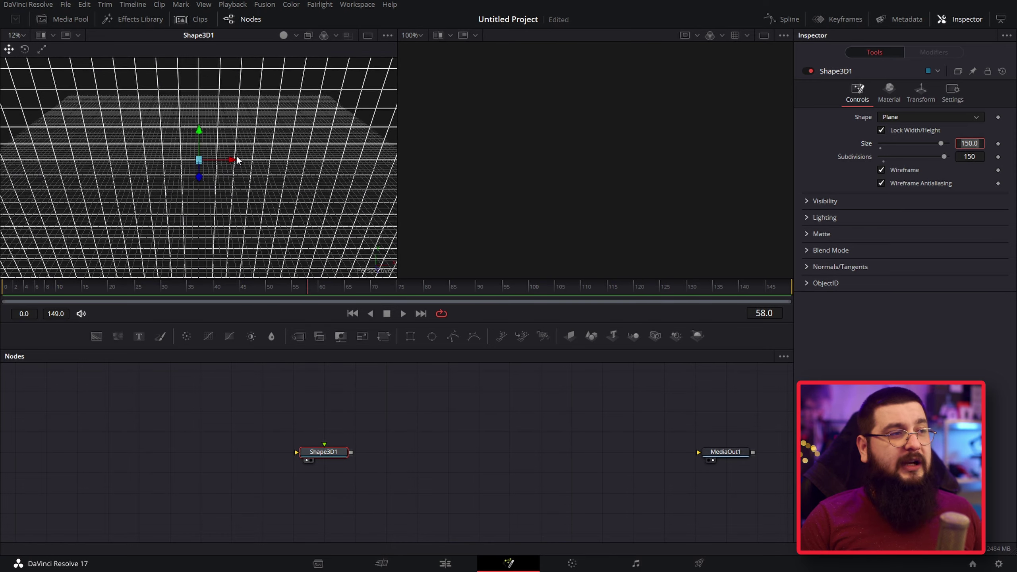
{"action": "left_click", "coordinate": [816, 357]}
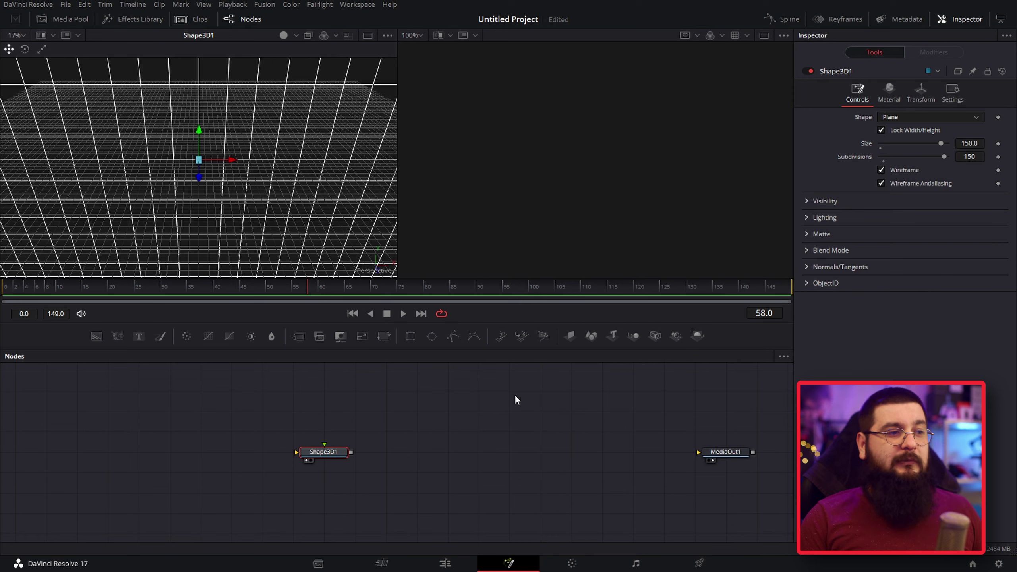
Step: Rotate the plane -90 on X to lay it flat, then orbit to a low horizon angle
{"action": "left_click", "coordinate": [920, 94]}
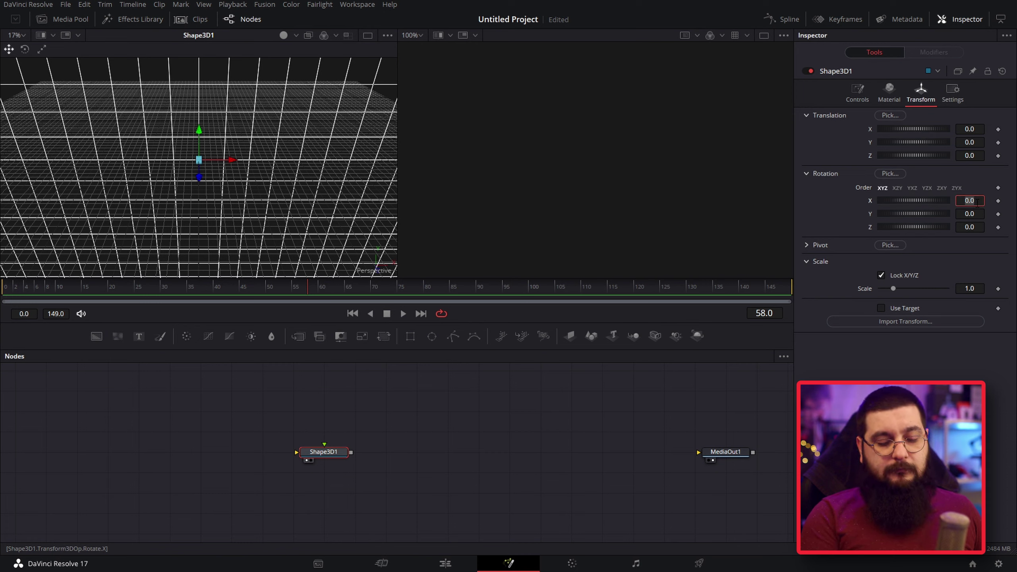
{"action": "key", "text": "Tab"}
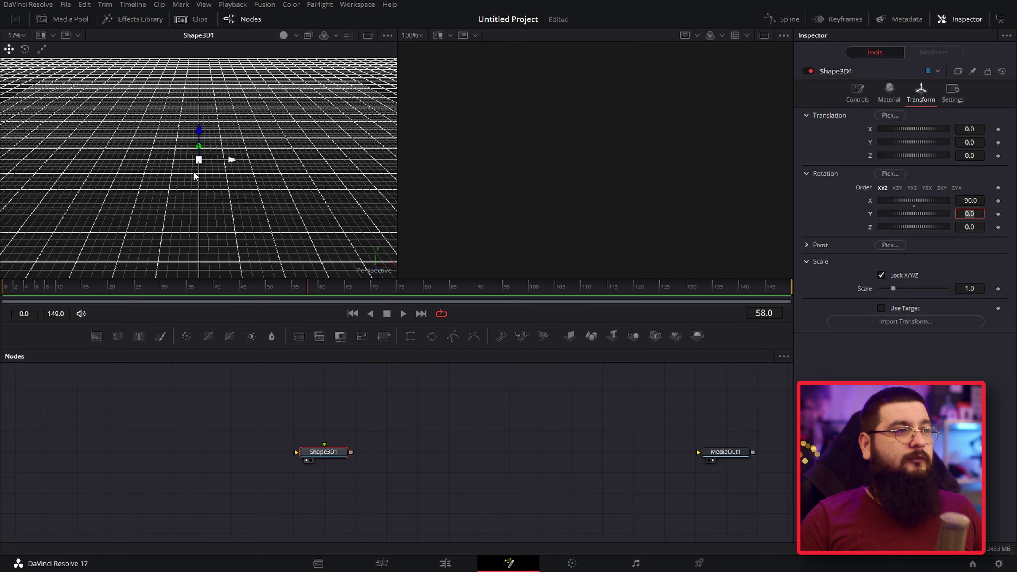
{"action": "mouse_move", "coordinate": [291, 198]}
{"action": "left_mouse_down"}
{"action": "mouse_move", "coordinate": [267, 127]}
{"action": "mouse_move", "coordinate": [262, 164]}
{"action": "mouse_move", "coordinate": [72, 142]}
{"action": "mouse_move", "coordinate": [343, 185]}
{"action": "left_mouse_up"}
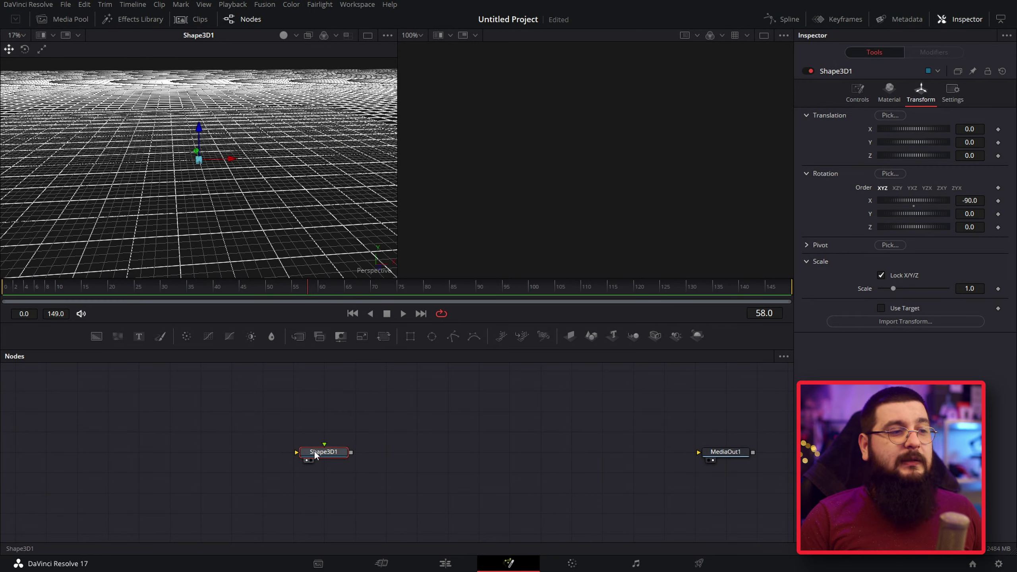
Step: Add a Displace 3D node after Shape3D1 and show Displace3D1 in the right viewer
{"action": "left_click", "coordinate": [320, 418]}
{"action": "left_click", "coordinate": [274, 458]}
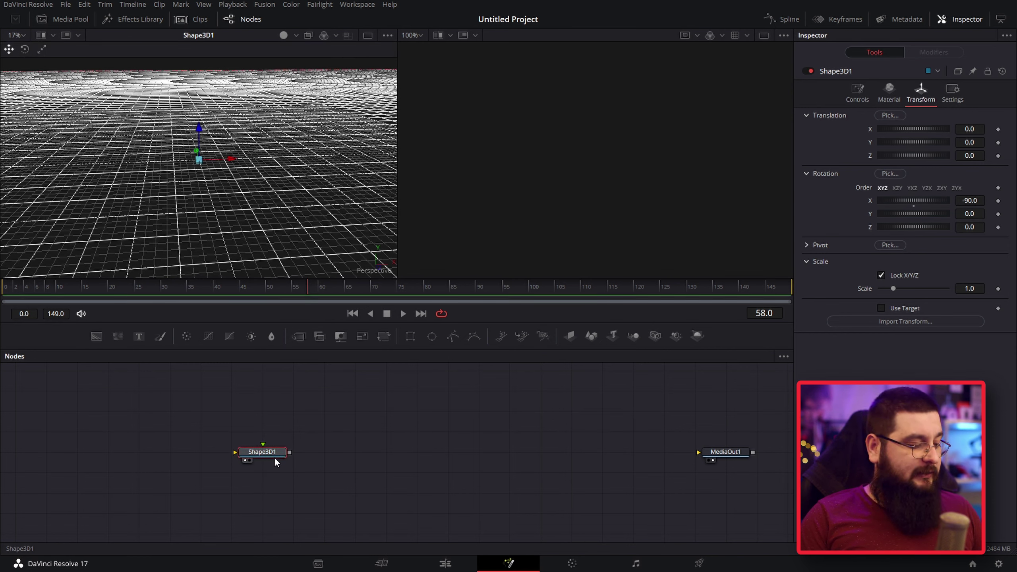
{"action": "key", "text": "shift+space"}
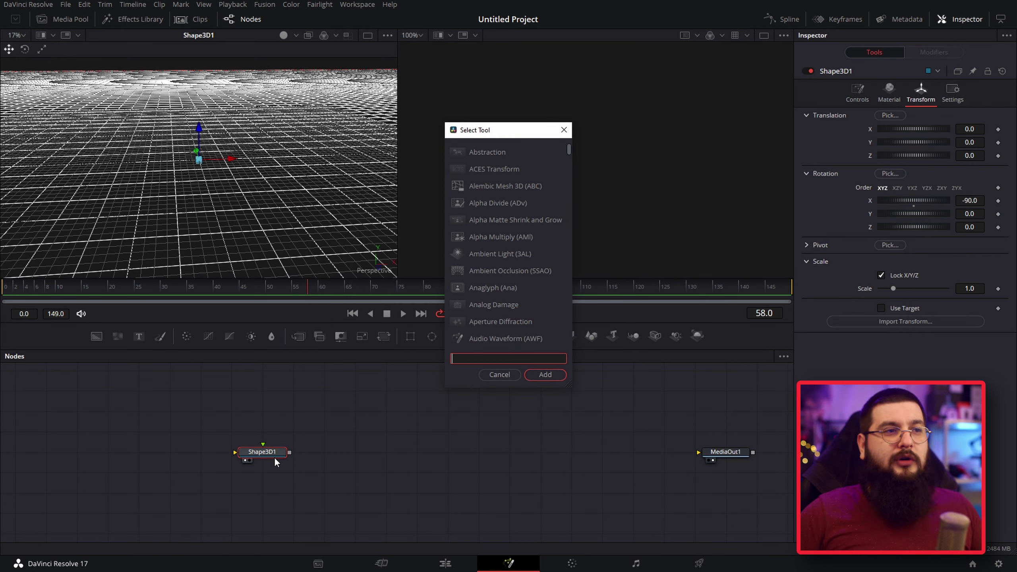
{"action": "type", "text": "displkace"}
{"action": "key", "text": "BackSpace"}
{"action": "key", "text": "BackSpace"}
{"action": "key", "text": "BackSpace"}
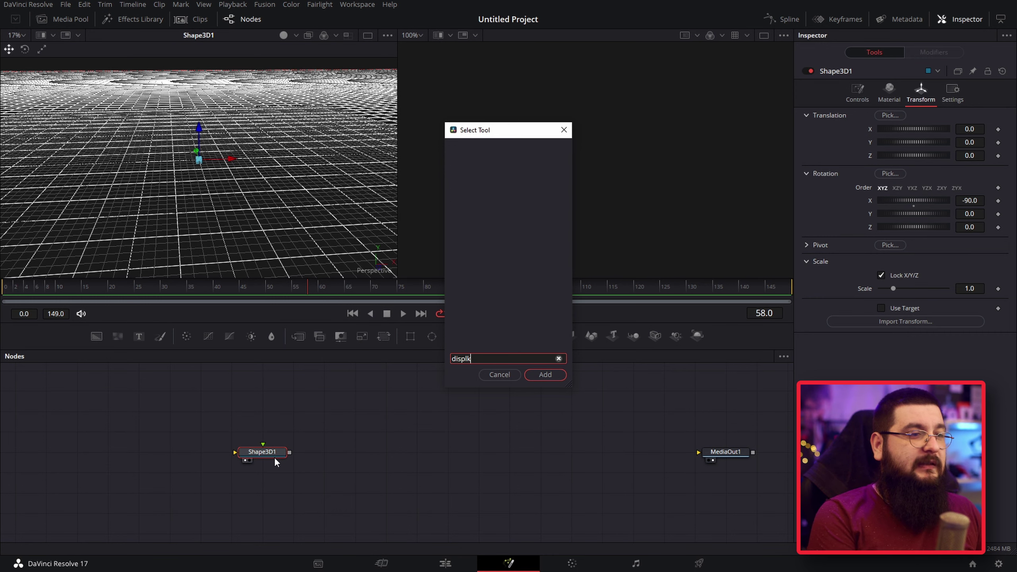
{"action": "type", "text": "ace"}
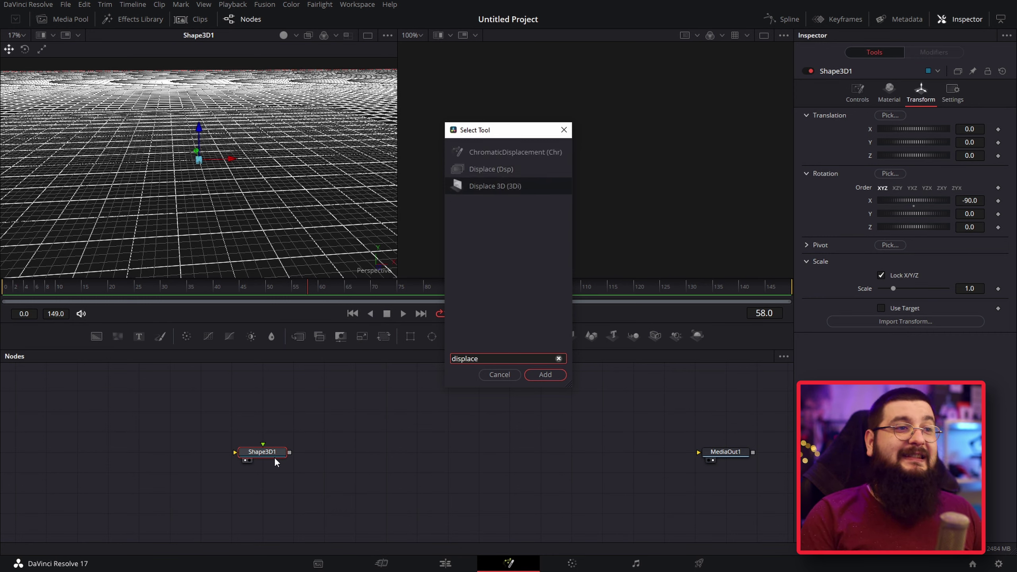
{"action": "key", "text": "Return"}
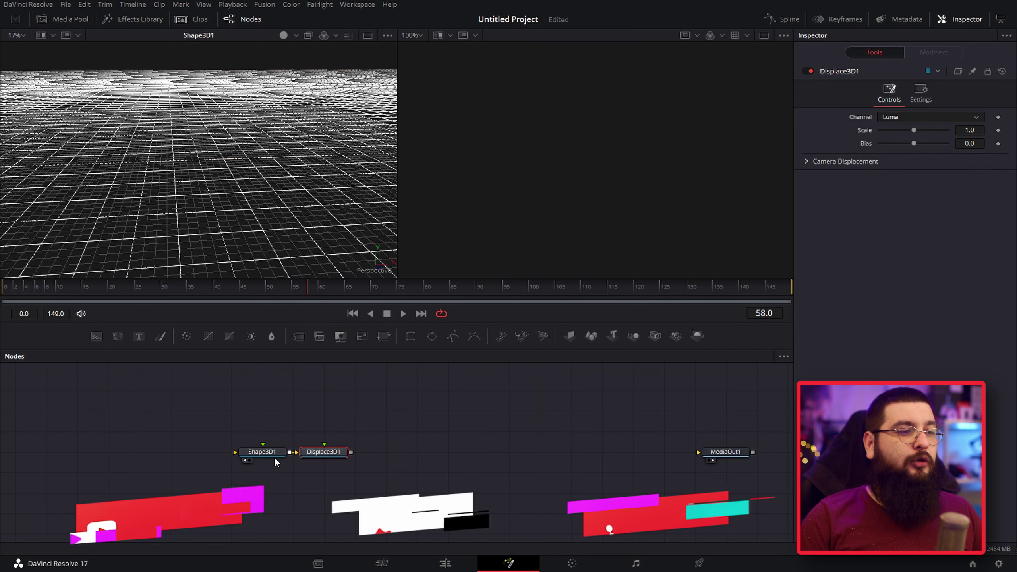
{"action": "left_click_drag", "start_coordinate": [319, 455], "coordinate": [558, 252]}
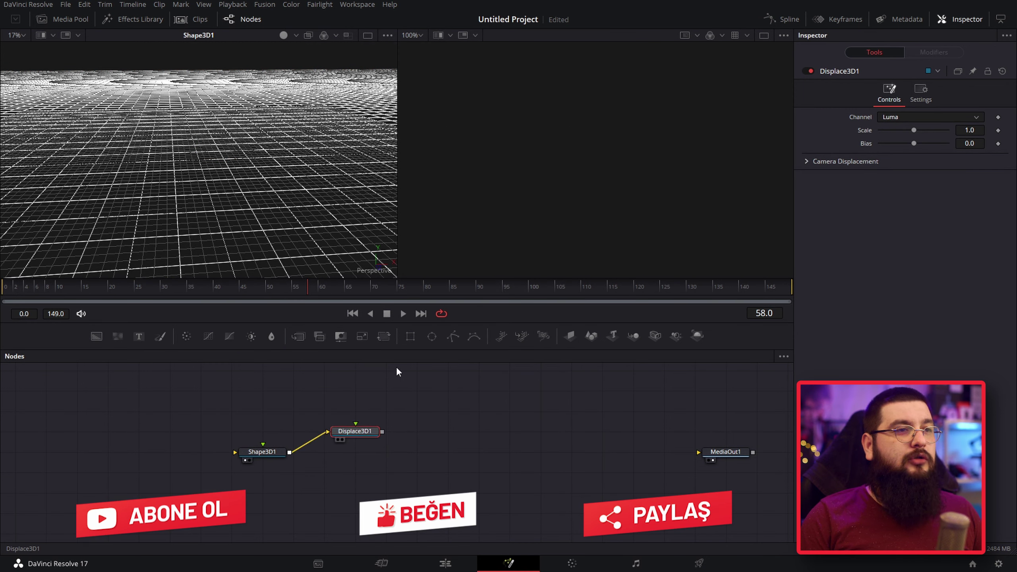
{"action": "scroll", "coordinate": [610, 180], "scroll_direction": "down", "scroll_amount": 5}
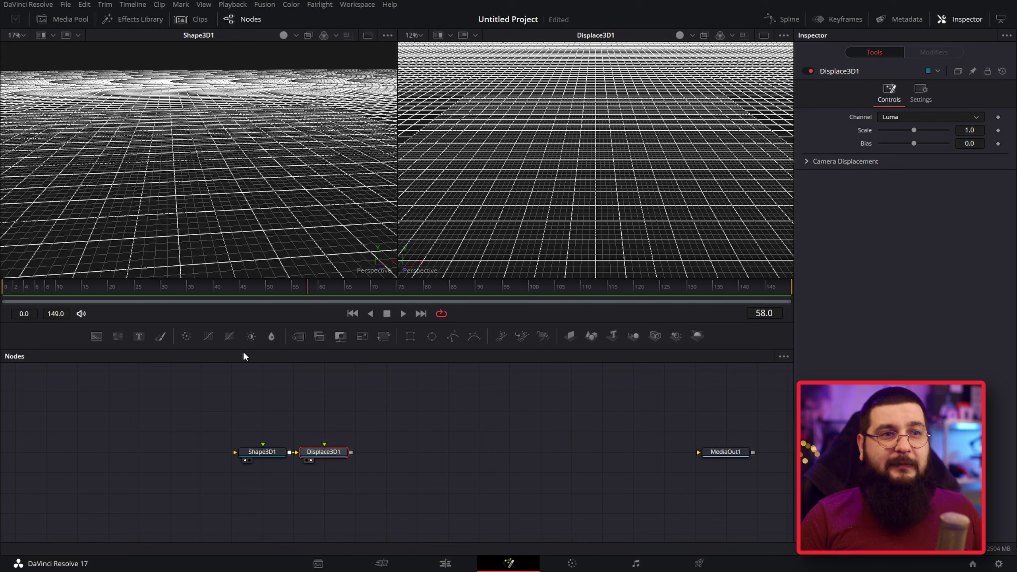
Step: Add a FastNoise node to the graph and tilt the Displace3D1 view to see the bumps
{"action": "left_click", "coordinate": [324, 395]}
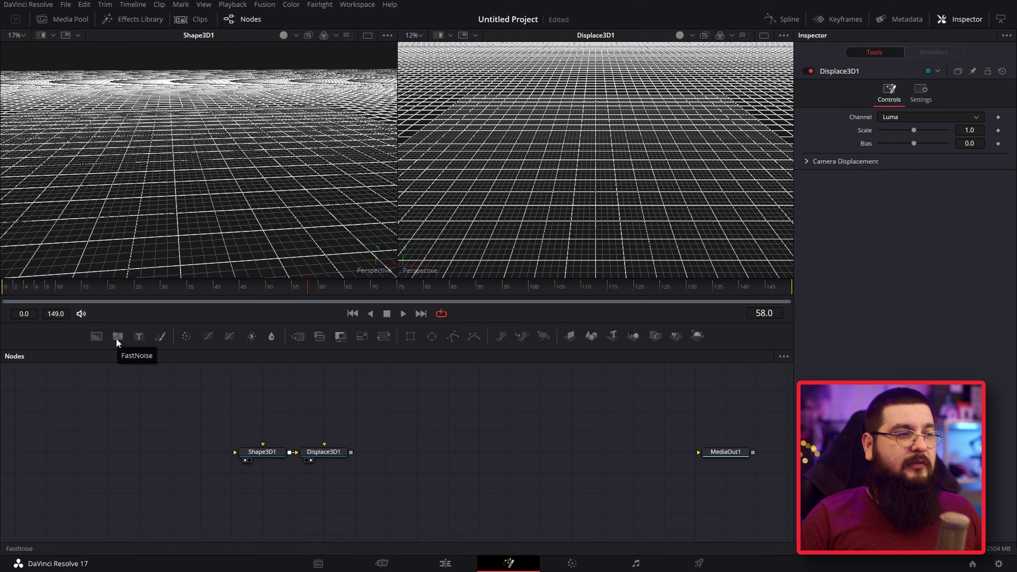
{"action": "mouse_move", "coordinate": [117, 335]}
{"action": "left_mouse_down"}
{"action": "mouse_move", "coordinate": [334, 403]}
{"action": "mouse_move", "coordinate": [323, 449]}
{"action": "left_mouse_up"}
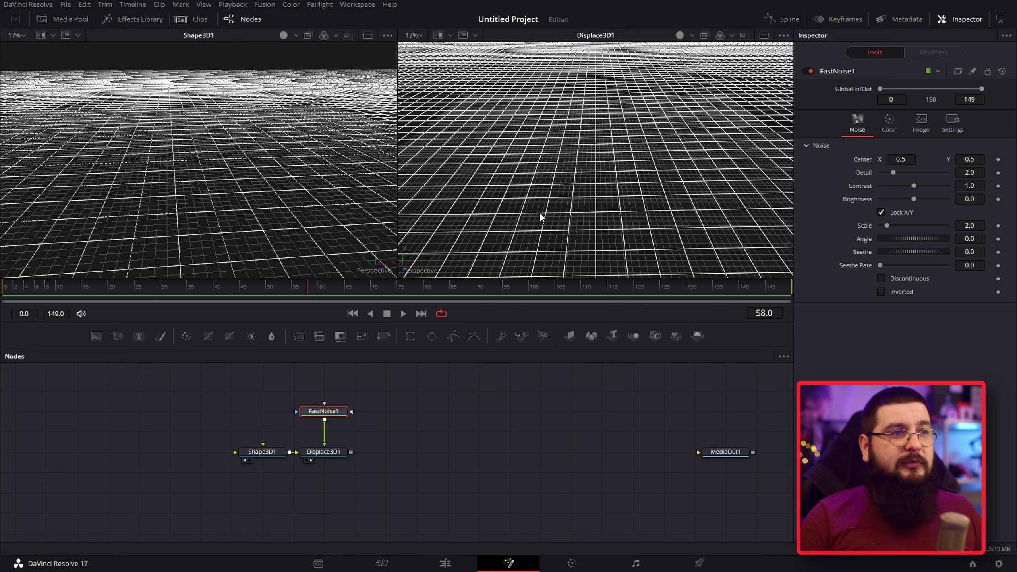
{"action": "left_click", "coordinate": [339, 451]}
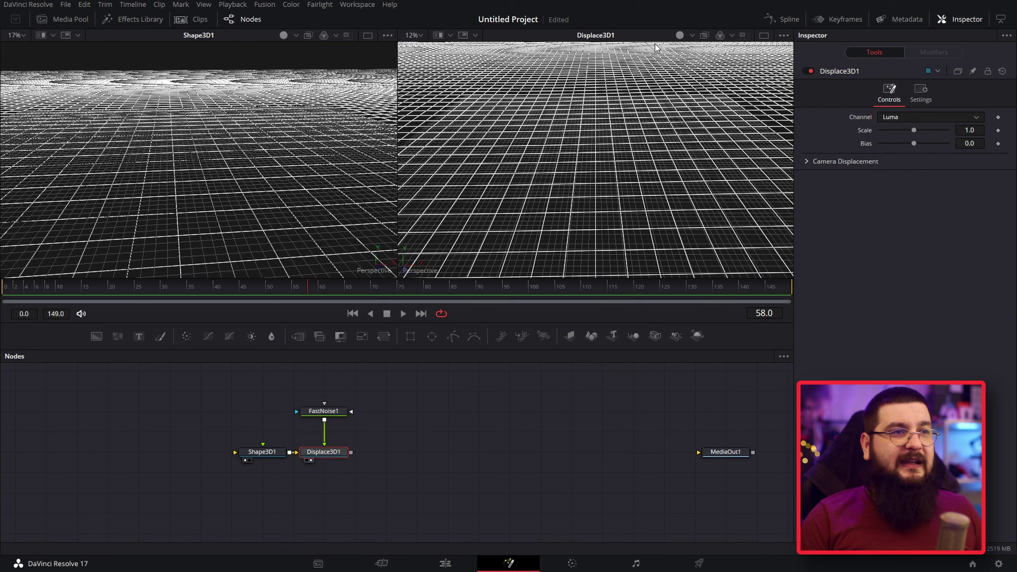
{"action": "scroll", "coordinate": [634, 127], "scroll_direction": "down", "scroll_amount": 3}
{"action": "scroll", "coordinate": [634, 127], "scroll_direction": "down", "scroll_amount": 2}
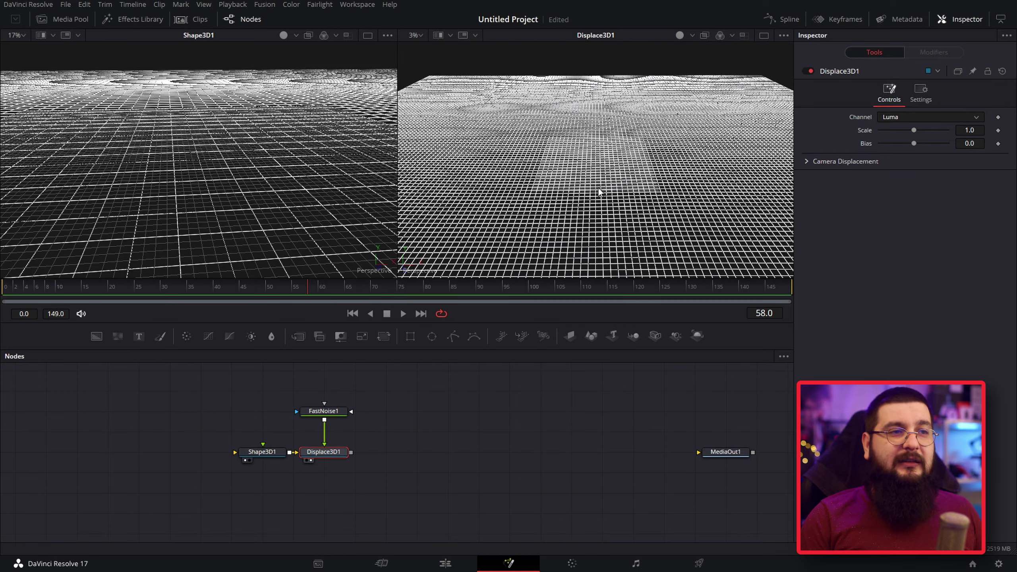
{"action": "left_click_drag", "start_coordinate": [608, 199], "coordinate": [606, 153]}
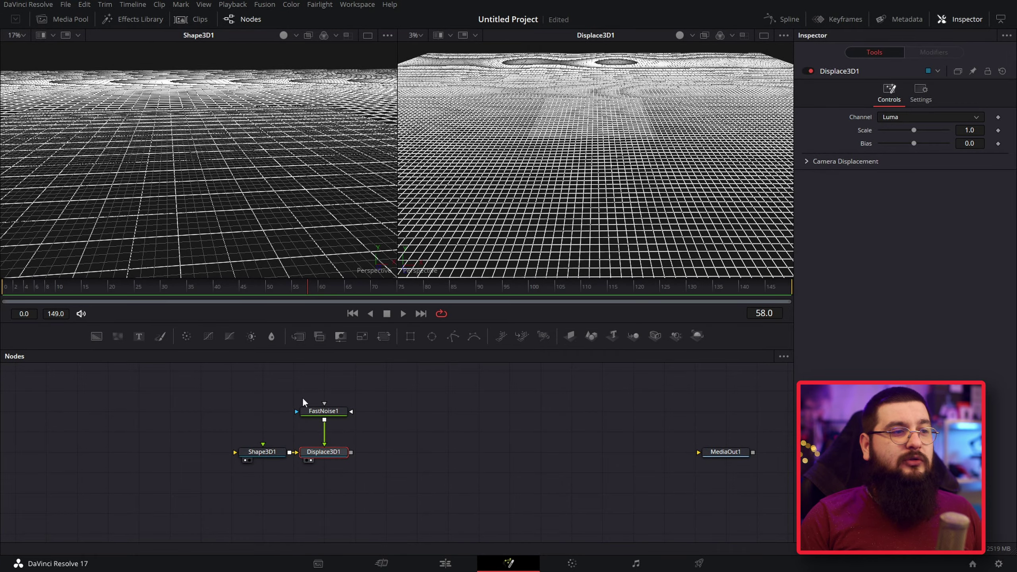
Step: Set FastNoise1 to Detail 15, Contrast 4.75 and Scale 20, previewing it in the left viewer
{"action": "left_click", "coordinate": [339, 411]}
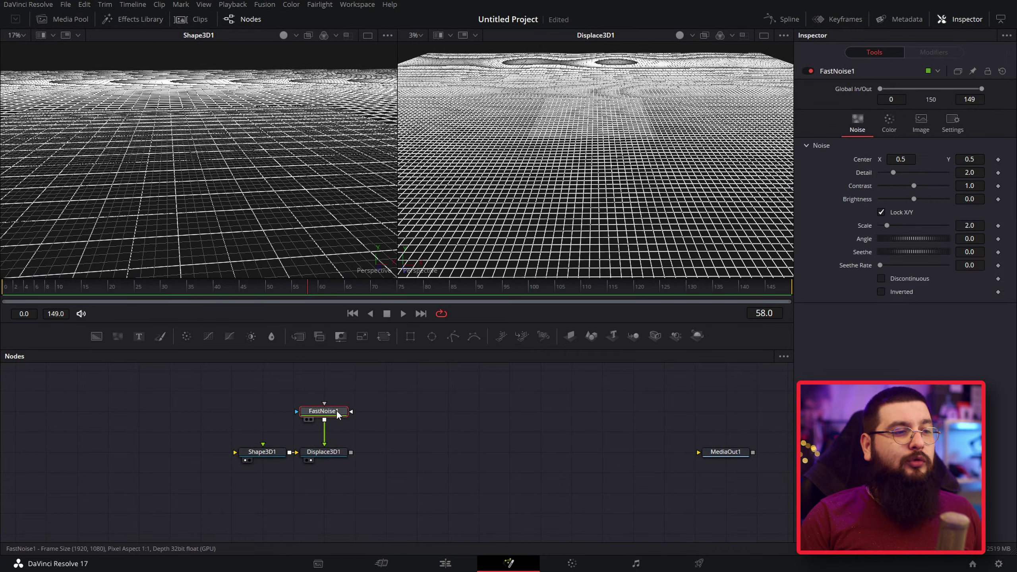
{"action": "left_click_drag", "start_coordinate": [336, 410], "coordinate": [229, 177]}
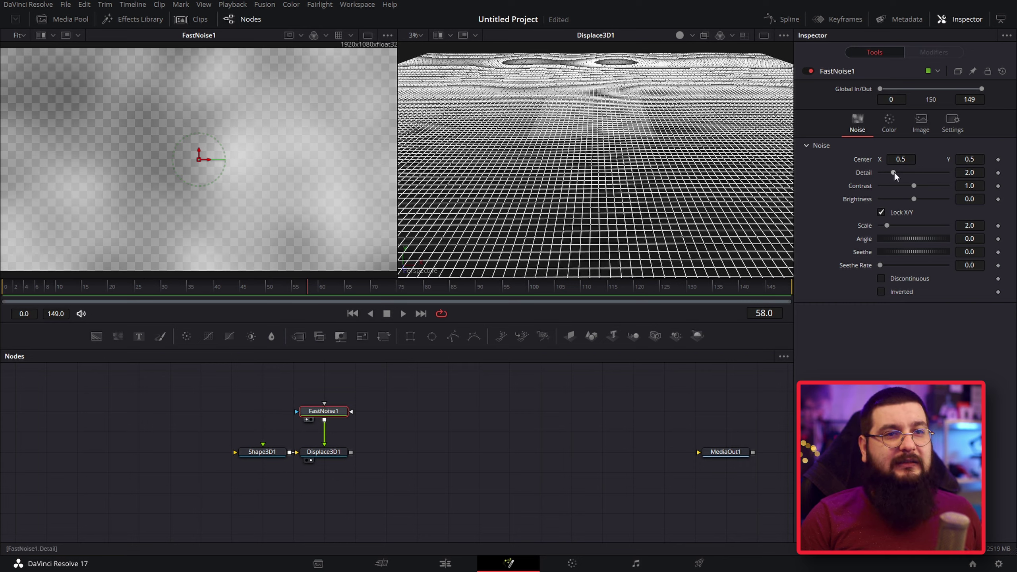
{"action": "left_click_drag", "start_coordinate": [894, 172], "coordinate": [947, 173]}
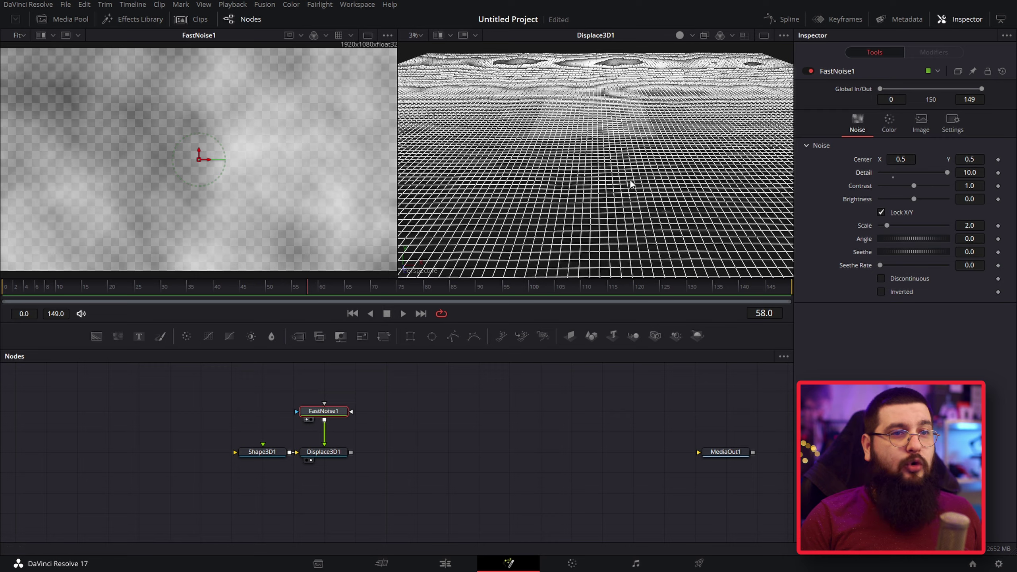
{"action": "mouse_move", "coordinate": [915, 185]}
{"action": "left_mouse_down"}
{"action": "mouse_move", "coordinate": [965, 185]}
{"action": "mouse_move", "coordinate": [953, 184]}
{"action": "left_mouse_up"}
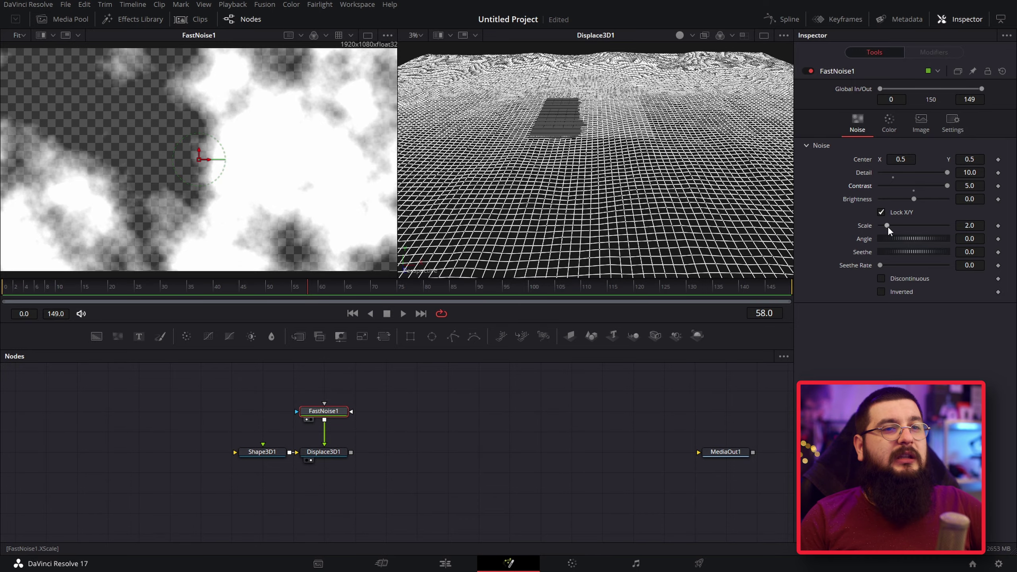
{"action": "left_click_drag", "start_coordinate": [884, 223], "coordinate": [949, 223]}
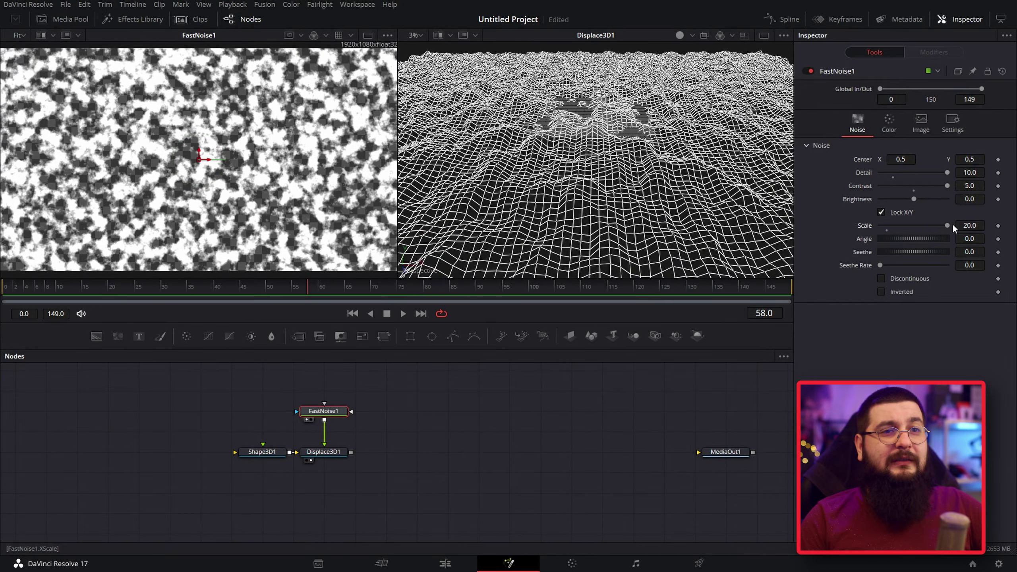
{"action": "left_click_drag", "start_coordinate": [947, 186], "coordinate": [943, 175]}
{"action": "left_click", "coordinate": [969, 172]}
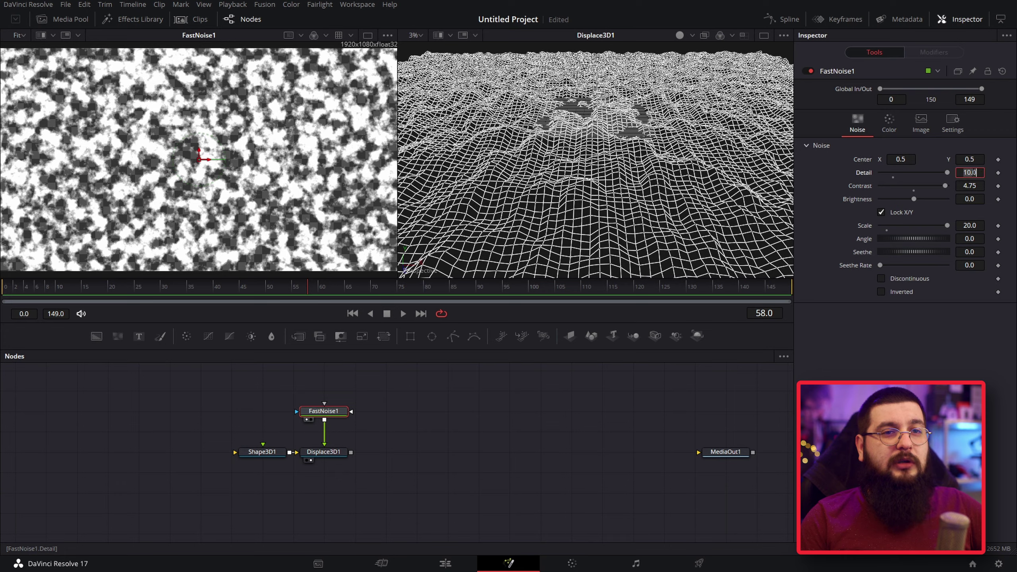
{"action": "type", "text": "15"}
{"action": "key", "text": "Tab"}
{"action": "key", "text": "Return"}
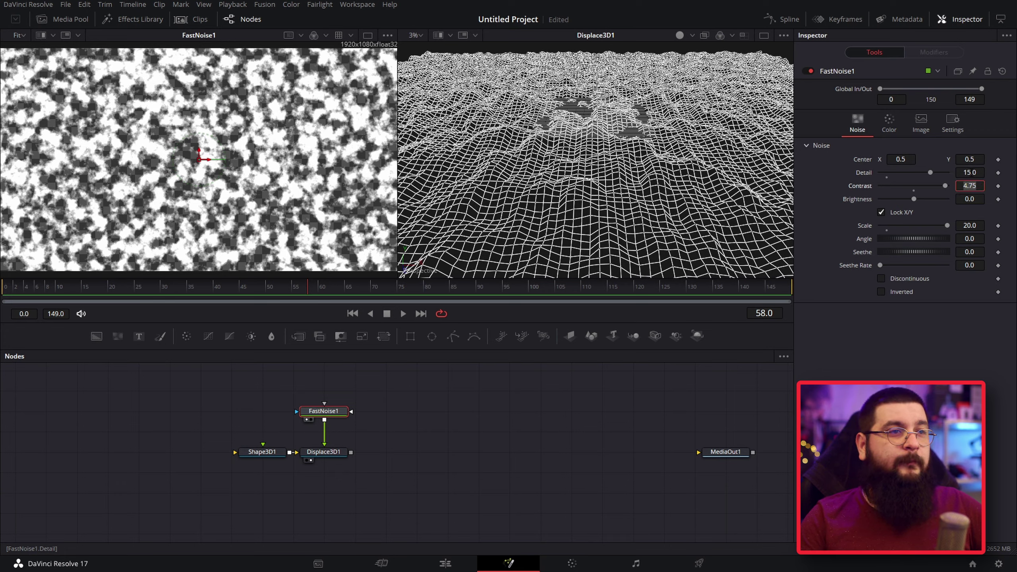
{"action": "mouse_move", "coordinate": [622, 194]}
{"action": "left_mouse_down"}
{"action": "mouse_move", "coordinate": [640, 143]}
{"action": "mouse_move", "coordinate": [624, 153]}
{"action": "left_mouse_up"}
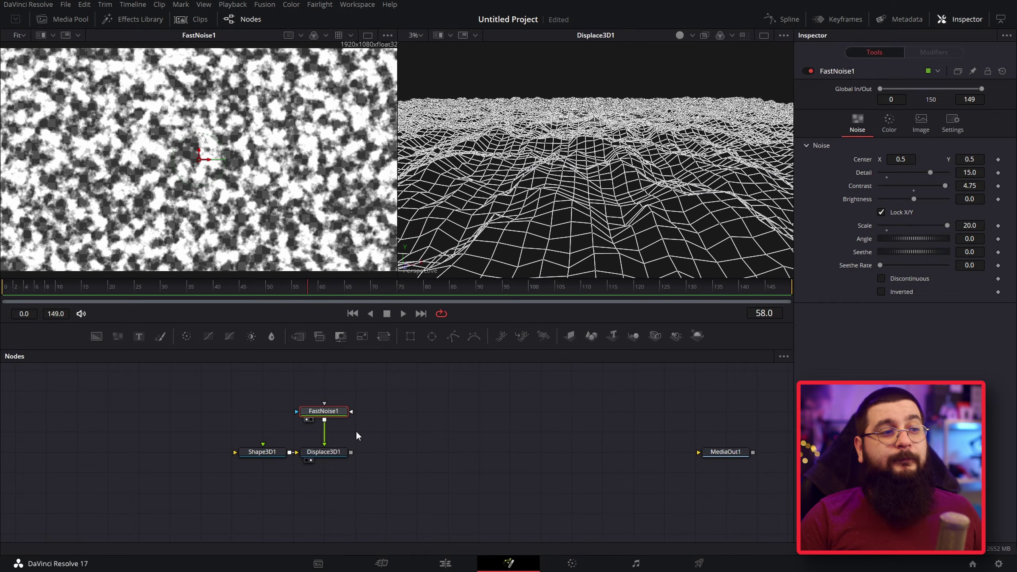
Step: Try several displacement strengths on Displace3D1, then enter an exact Scale of 1.2
{"action": "left_click", "coordinate": [331, 458]}
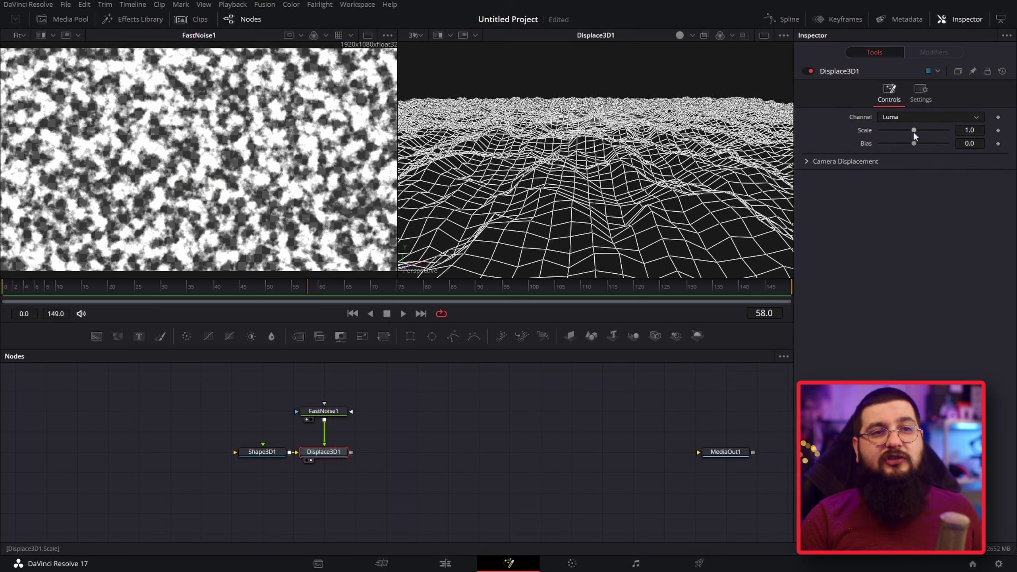
{"action": "mouse_move", "coordinate": [914, 130]}
{"action": "left_mouse_down"}
{"action": "mouse_move", "coordinate": [932, 130]}
{"action": "mouse_move", "coordinate": [919, 129]}
{"action": "left_mouse_up"}
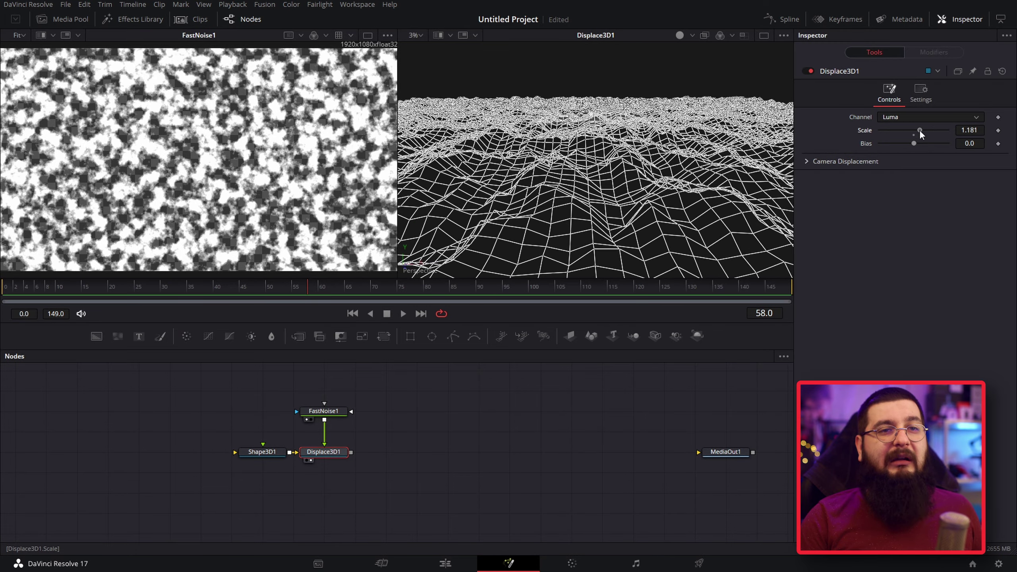
{"action": "double_click", "coordinate": [981, 131]}
{"action": "type", "text": "1.2"}
{"action": "key", "text": "Tab"}
{"action": "scroll", "coordinate": [680, 164], "scroll_direction": "up", "scroll_amount": 5}
{"action": "scroll", "coordinate": [687, 176], "scroll_direction": "down", "scroll_amount": 5}
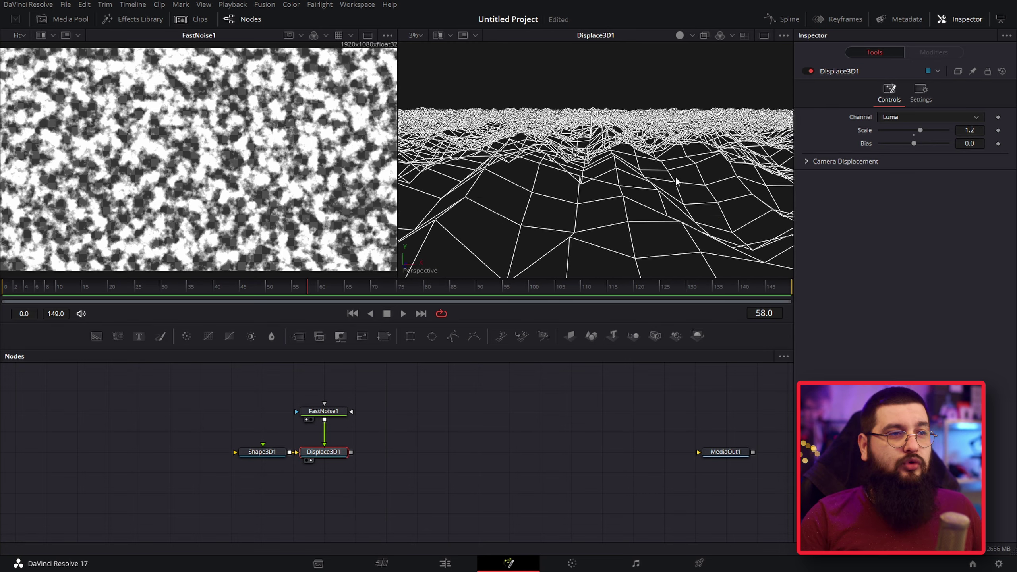
{"action": "scroll", "coordinate": [660, 162], "scroll_direction": "down", "scroll_amount": 5}
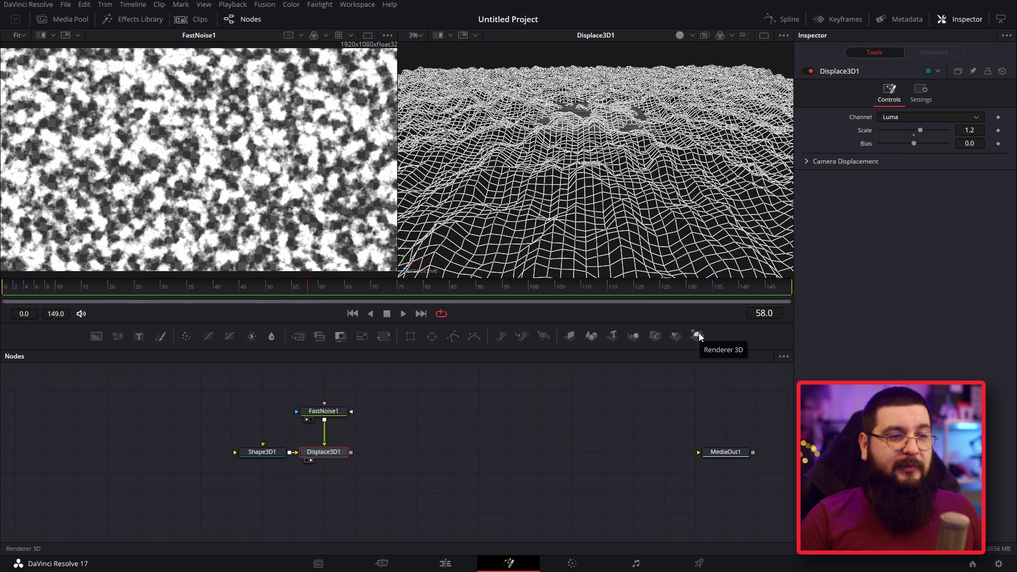
Step: Add Renderer3D1 between Displace3D1 and MediaOut1 and view the final output in the right viewer
{"action": "left_click_drag", "start_coordinate": [699, 337], "coordinate": [535, 451]}
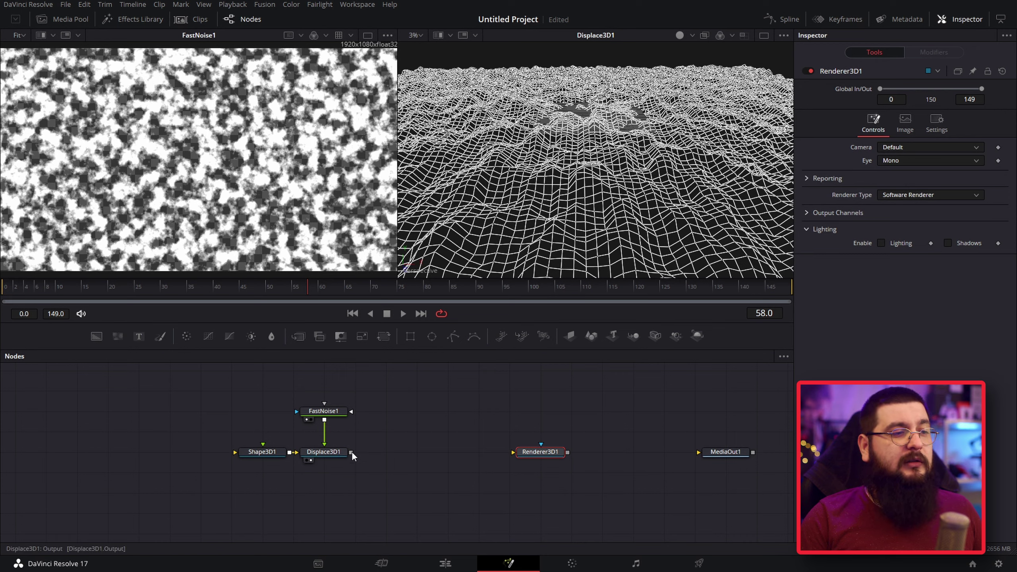
{"action": "left_click_drag", "start_coordinate": [350, 452], "coordinate": [718, 453]}
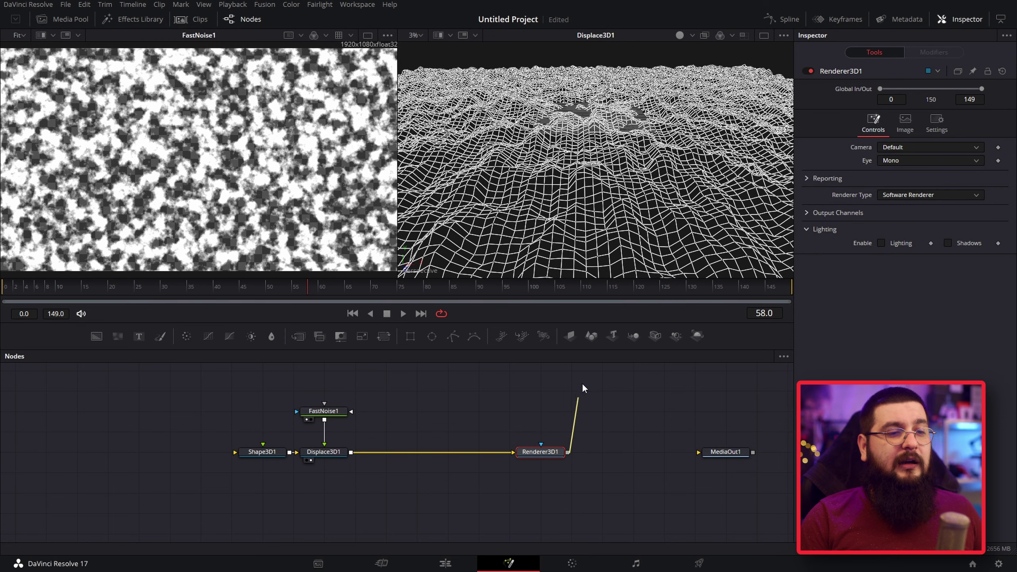
{"action": "left_click", "coordinate": [723, 450]}
{"action": "key", "text": "2"}
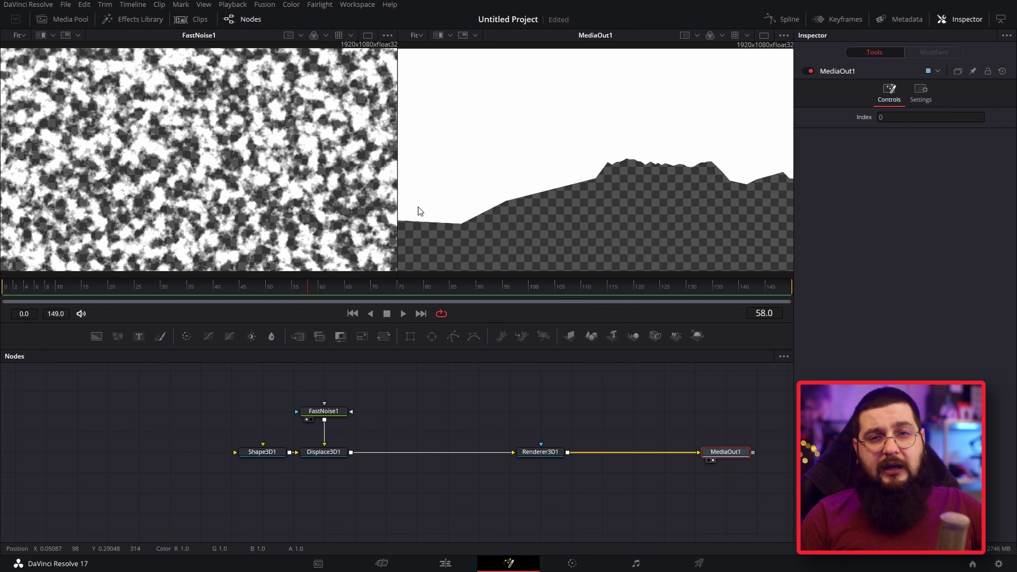
{"action": "mouse_move", "coordinate": [542, 451]}
{"action": "left_mouse_down"}
{"action": "mouse_move", "coordinate": [634, 452]}
{"action": "mouse_move", "coordinate": [547, 451]}
{"action": "left_mouse_up"}
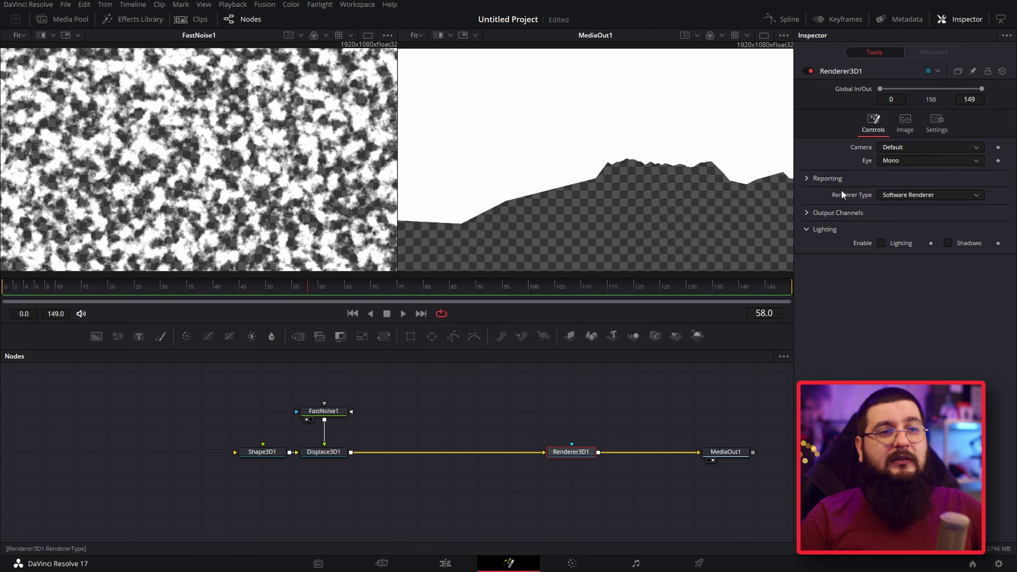
Step: Set Renderer3D1's Renderer Type to OpenGL Renderer and add a Camera 3D node
{"action": "left_click", "coordinate": [927, 198]}
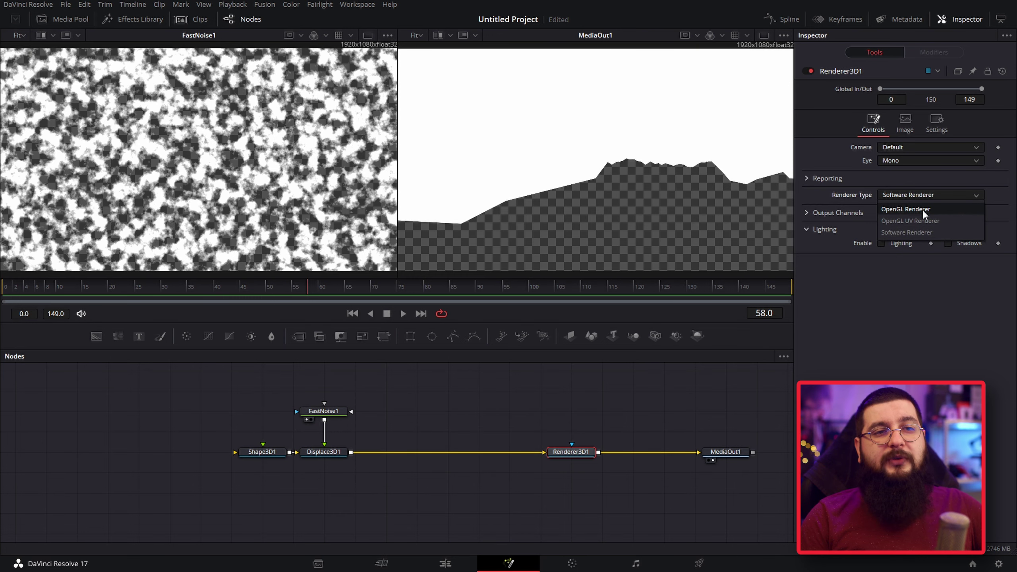
{"action": "left_click", "coordinate": [923, 210]}
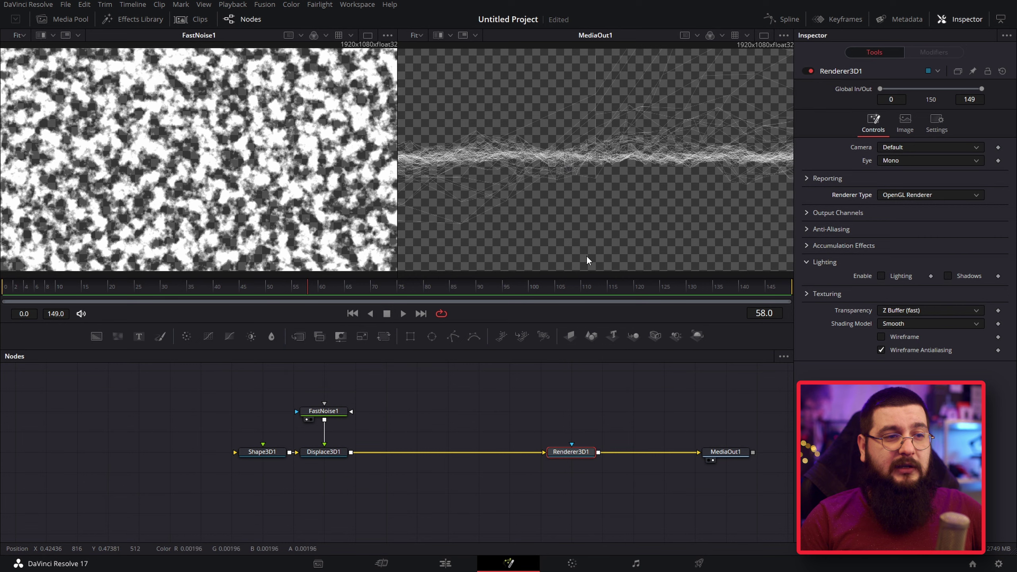
{"action": "mouse_move", "coordinate": [656, 336]}
{"action": "left_mouse_down"}
{"action": "mouse_move", "coordinate": [430, 502]}
{"action": "mouse_move", "coordinate": [476, 482]}
{"action": "left_mouse_up"}
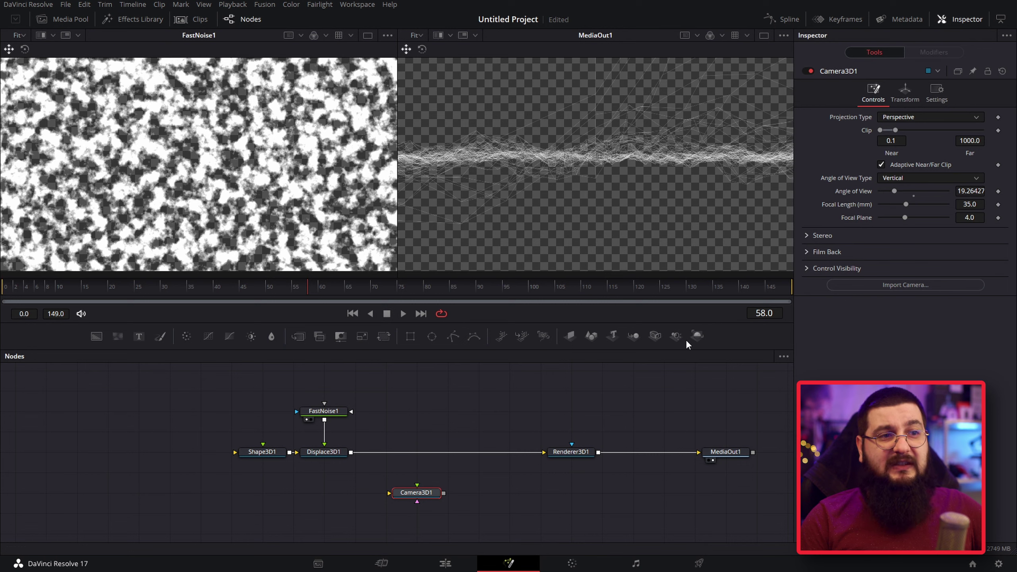
Step: Place Camera3D1 below the chain and insert a Merge 3D between Displace3D1 and Renderer3D1
{"action": "left_click_drag", "start_coordinate": [429, 488], "coordinate": [367, 509]}
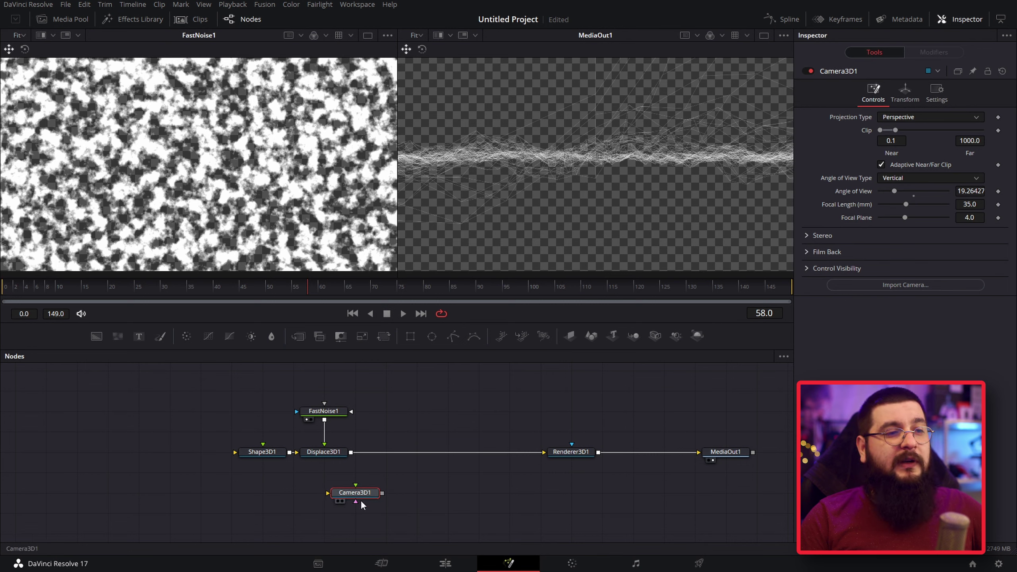
{"action": "left_click_drag", "start_coordinate": [383, 493], "coordinate": [381, 494]}
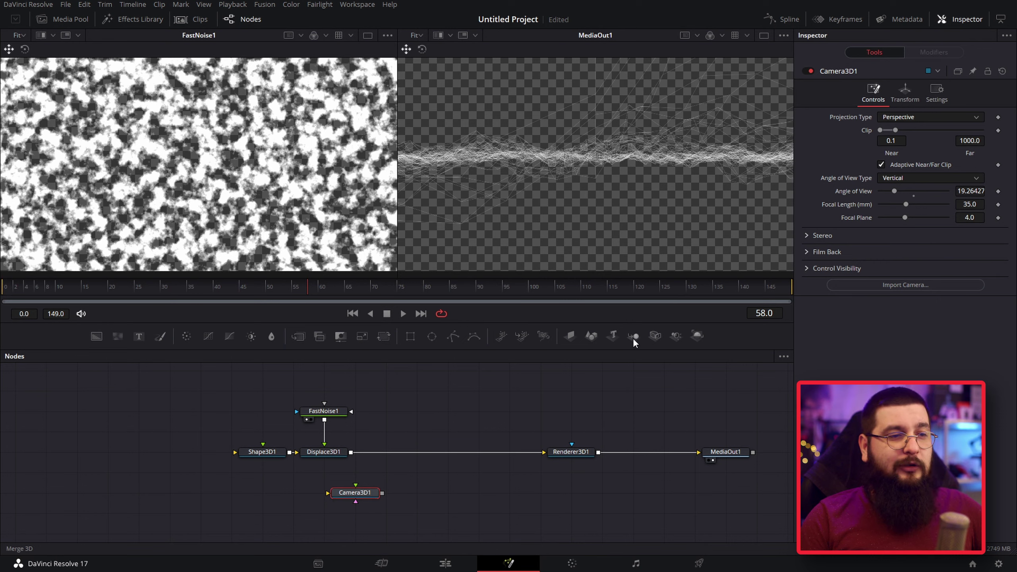
{"action": "left_click_drag", "start_coordinate": [503, 427], "coordinate": [450, 451]}
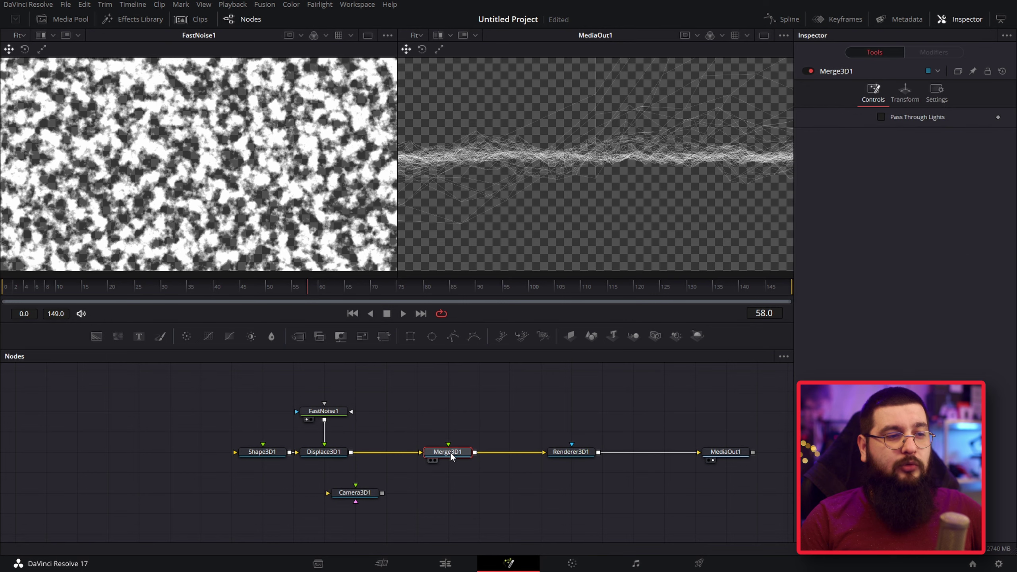
Step: Add Merge3D2 linking Camera3D1 into Merge3D1, and rename it hareket
{"action": "left_click_drag", "start_coordinate": [633, 336], "coordinate": [553, 402]}
{"action": "left_click_drag", "start_coordinate": [434, 485], "coordinate": [444, 488]}
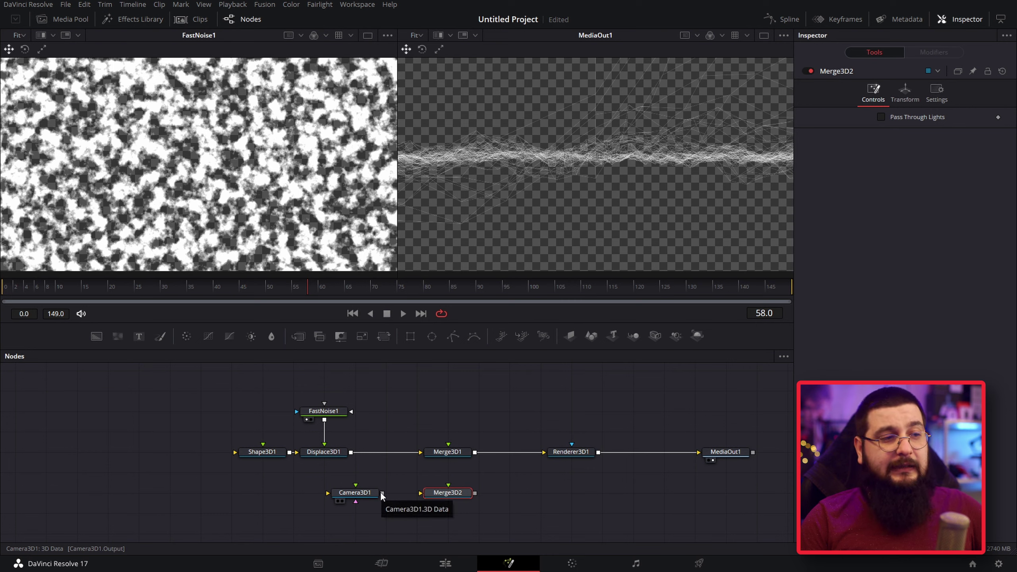
{"action": "left_click_drag", "start_coordinate": [382, 493], "coordinate": [448, 495]}
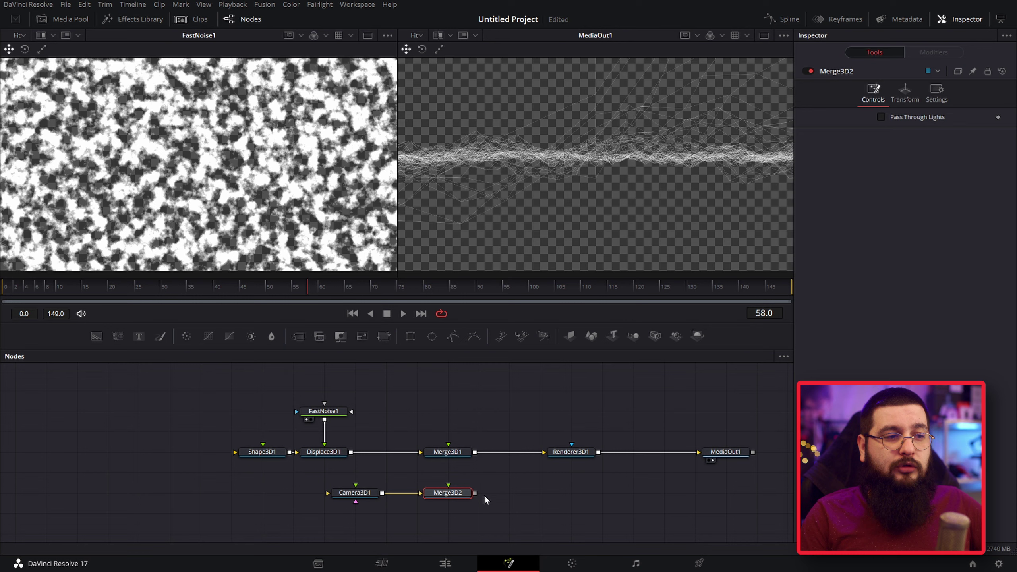
{"action": "left_click_drag", "start_coordinate": [475, 492], "coordinate": [459, 452]}
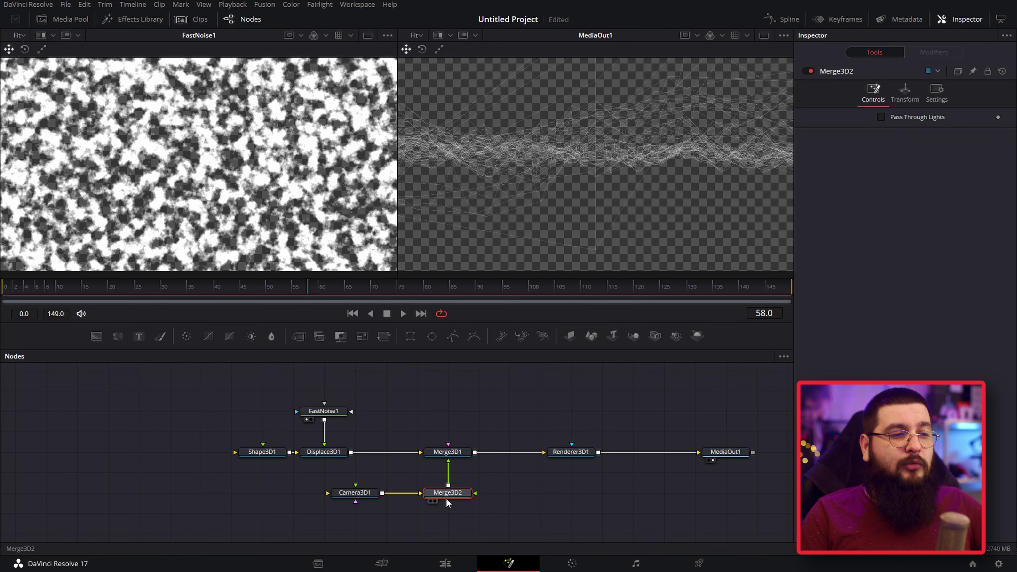
{"action": "key", "text": "F2"}
{"action": "type", "text": "hareket"}
{"action": "key", "text": "Return"}
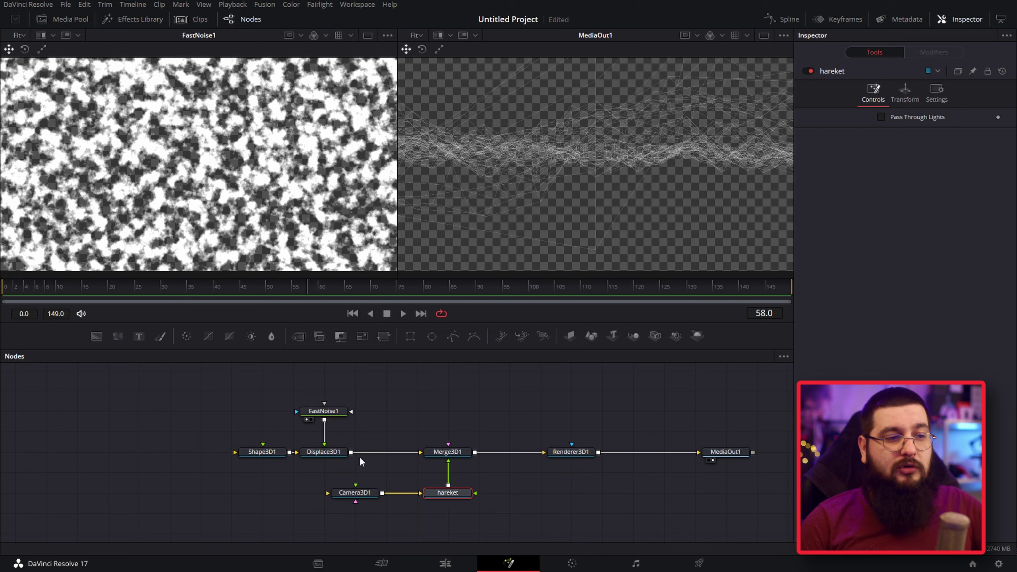
Step: Move Camera3D1 and hareket left, placing hareket under Merge3D1, and orbit the 3D view
{"action": "left_click", "coordinate": [354, 493], "text": "ctrl"}
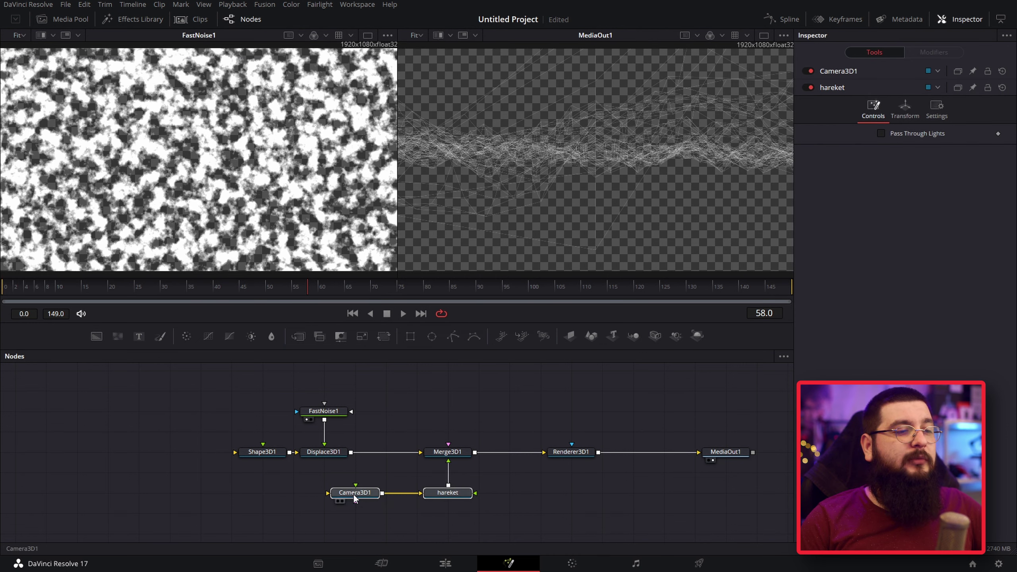
{"action": "left_click_drag", "start_coordinate": [340, 498], "coordinate": [309, 499]}
{"action": "mouse_move", "coordinate": [418, 493]}
{"action": "left_mouse_down"}
{"action": "mouse_move", "coordinate": [449, 493]}
{"action": "mouse_move", "coordinate": [132, 112]}
{"action": "left_mouse_up"}
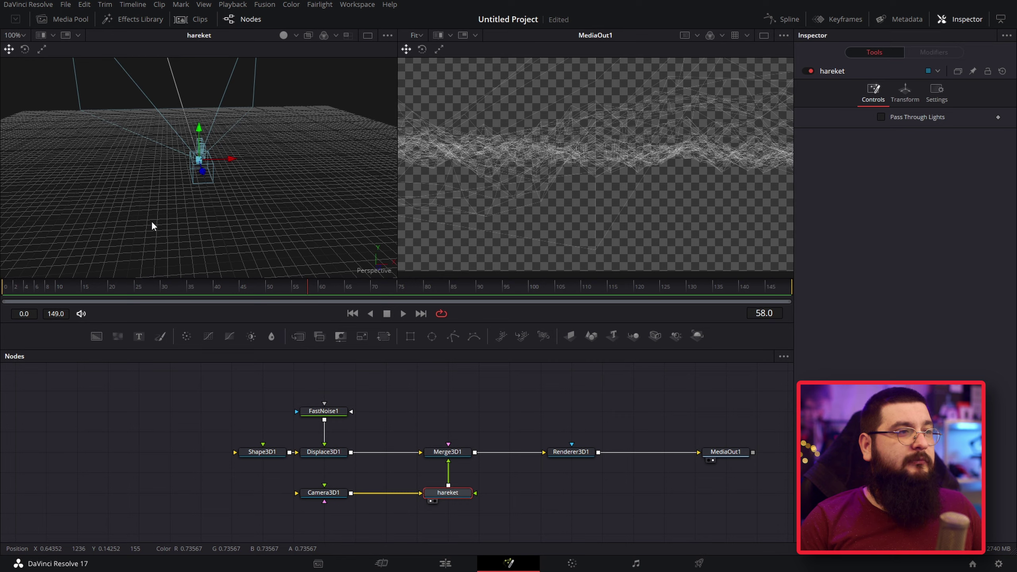
{"action": "left_click_drag", "start_coordinate": [128, 220], "coordinate": [236, 210]}
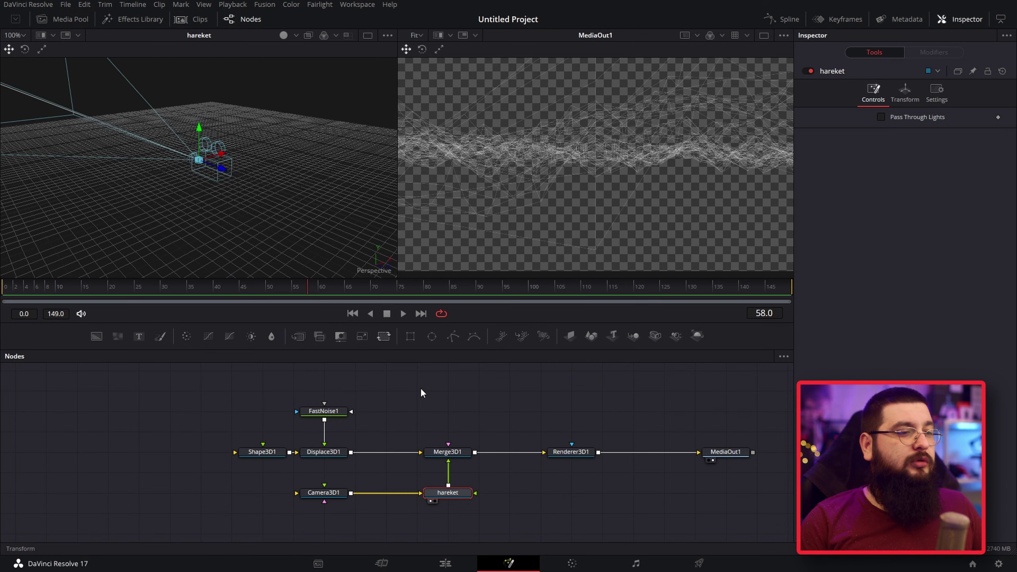
Step: Show Merge3D1 in the left viewer, zoom out, and load hareket into the Inspector
{"action": "left_click", "coordinate": [449, 453]}
{"action": "key", "text": "1"}
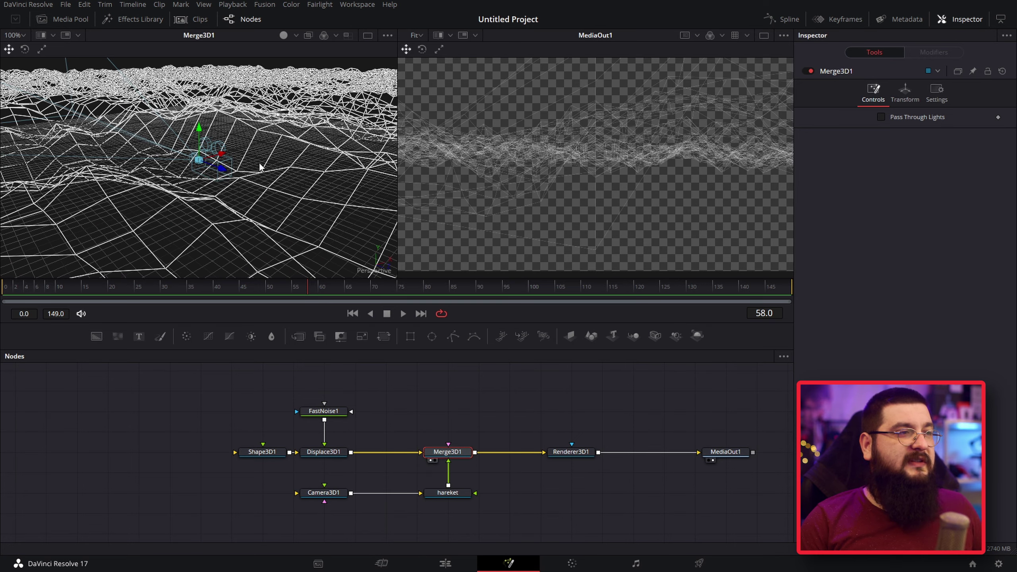
{"action": "scroll", "coordinate": [259, 162], "scroll_direction": "down", "scroll_amount": 3}
{"action": "scroll", "coordinate": [259, 163], "scroll_direction": "down", "scroll_amount": 3}
{"action": "scroll", "coordinate": [260, 165], "scroll_direction": "down", "scroll_amount": 2}
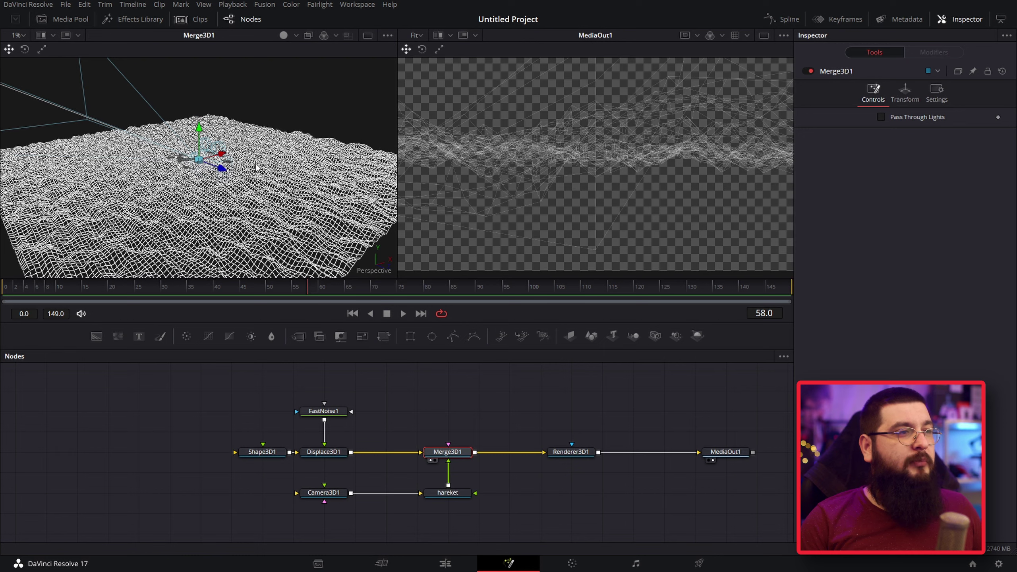
{"action": "left_click", "coordinate": [447, 496]}
Step: Push the hareket group's Translation Z to 67.68
{"action": "left_click", "coordinate": [908, 87]}
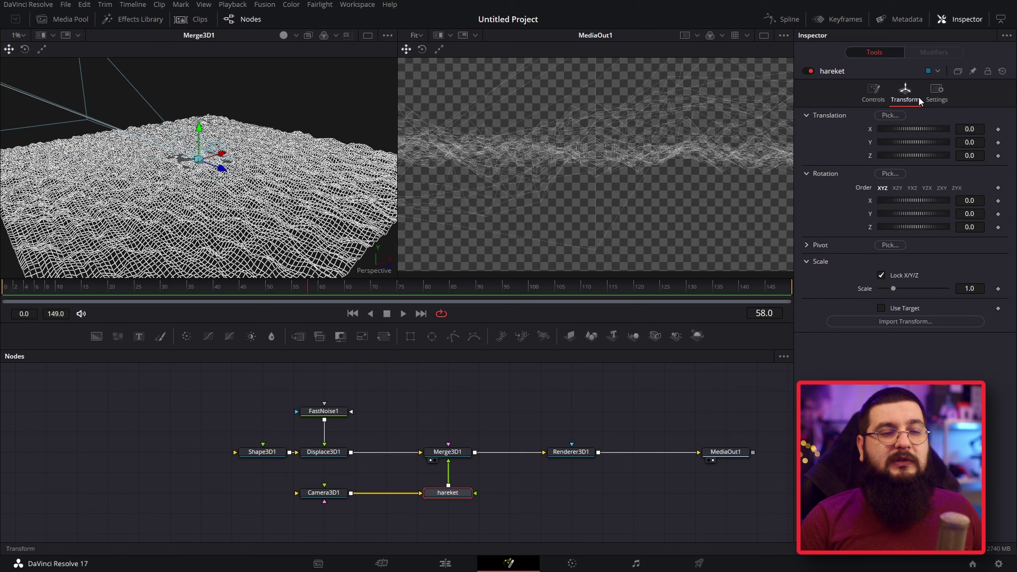
{"action": "mouse_move", "coordinate": [917, 155]}
{"action": "left_mouse_down"}
{"action": "mouse_move", "coordinate": [892, 156]}
{"action": "mouse_move", "coordinate": [976, 154]}
{"action": "left_mouse_up"}
{"action": "left_click_drag", "start_coordinate": [914, 155], "coordinate": [945, 155]}
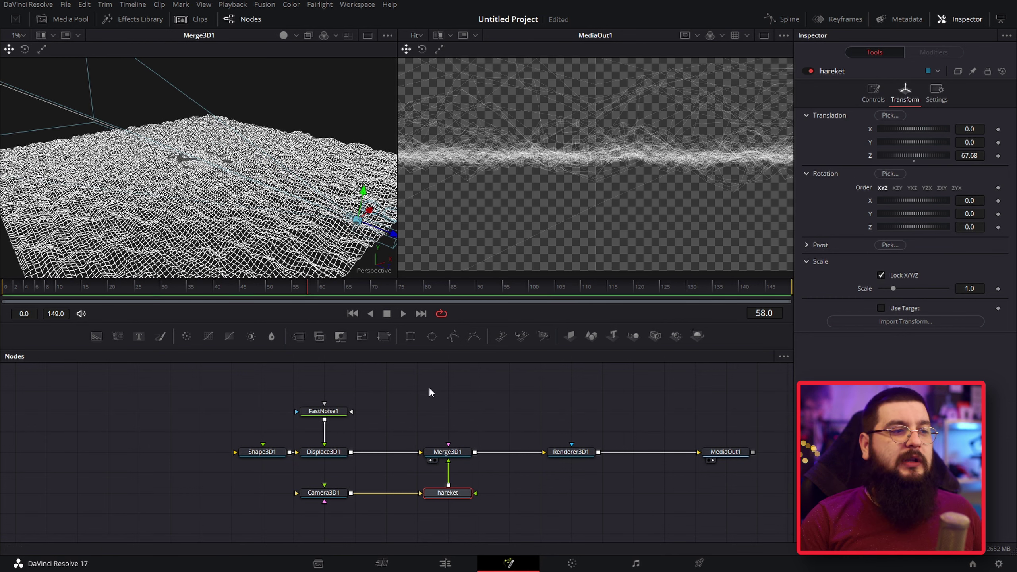
Step: Raise Camera3D1 to Translation Y 3.0 and tilt it to Rotation X -1.0
{"action": "left_click", "coordinate": [333, 497]}
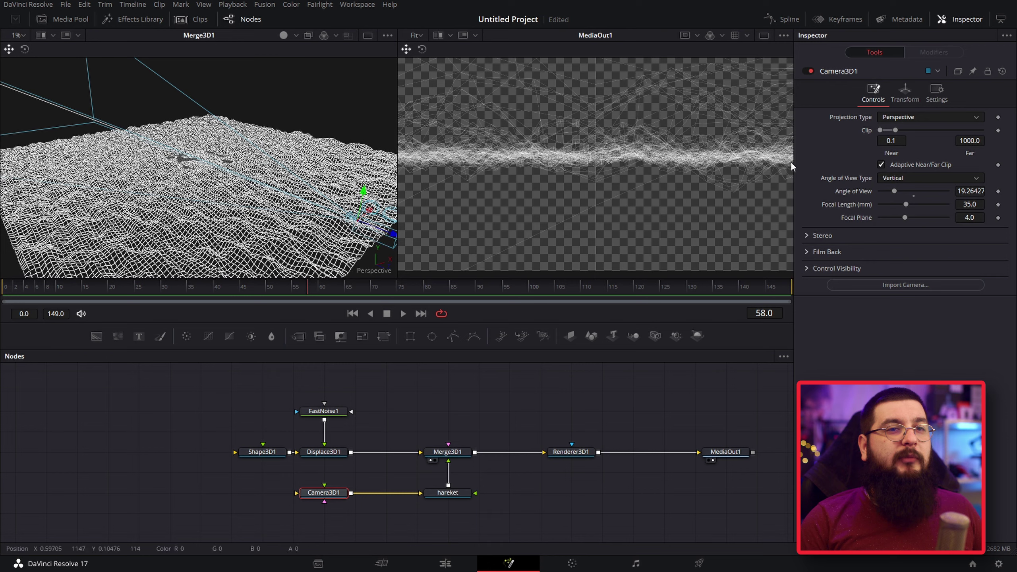
{"action": "left_click", "coordinate": [907, 93]}
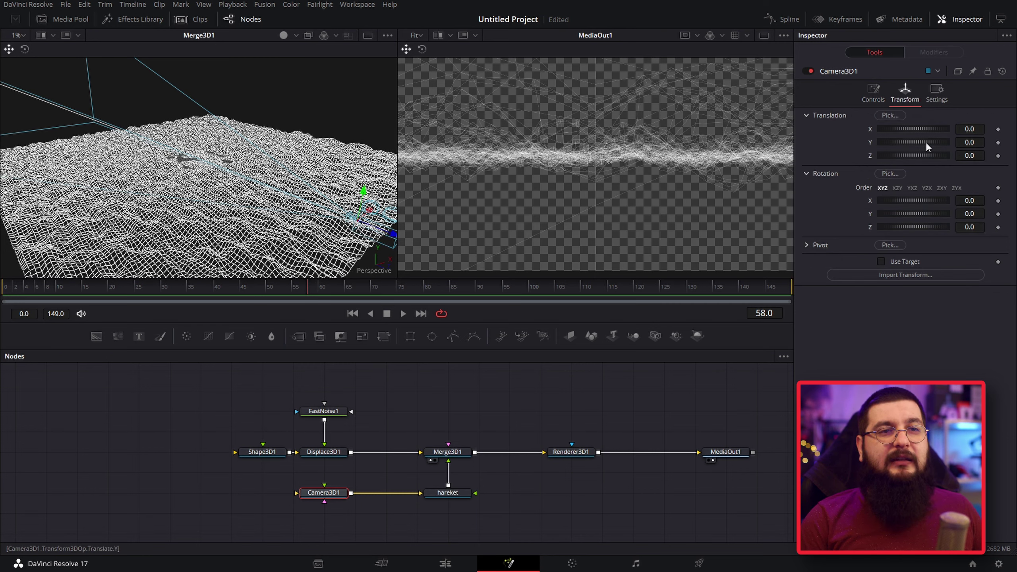
{"action": "left_click_drag", "start_coordinate": [926, 141], "coordinate": [976, 141]}
{"action": "left_click", "coordinate": [977, 142]}
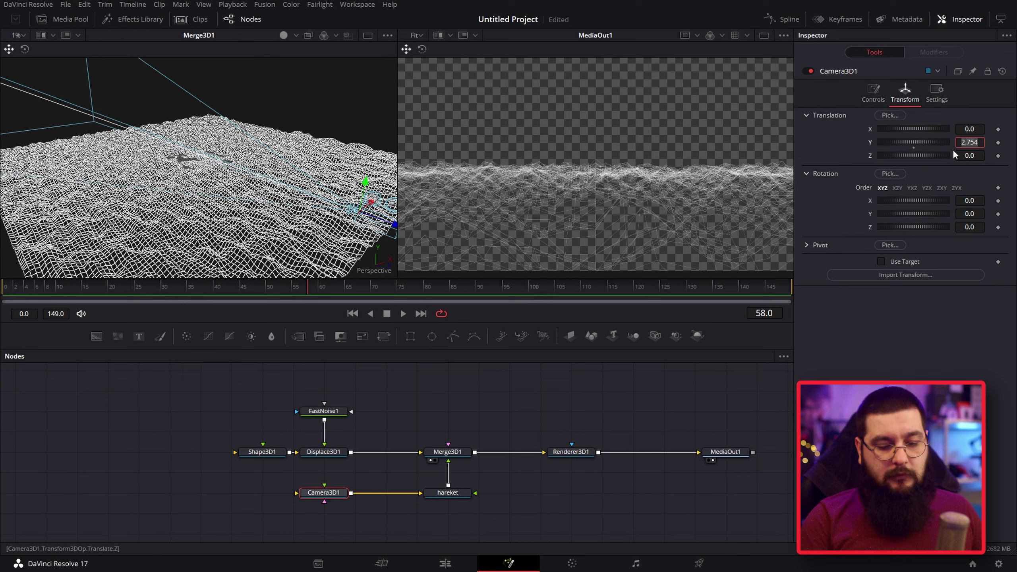
{"action": "type", "text": "3"}
{"action": "key", "text": "Tab"}
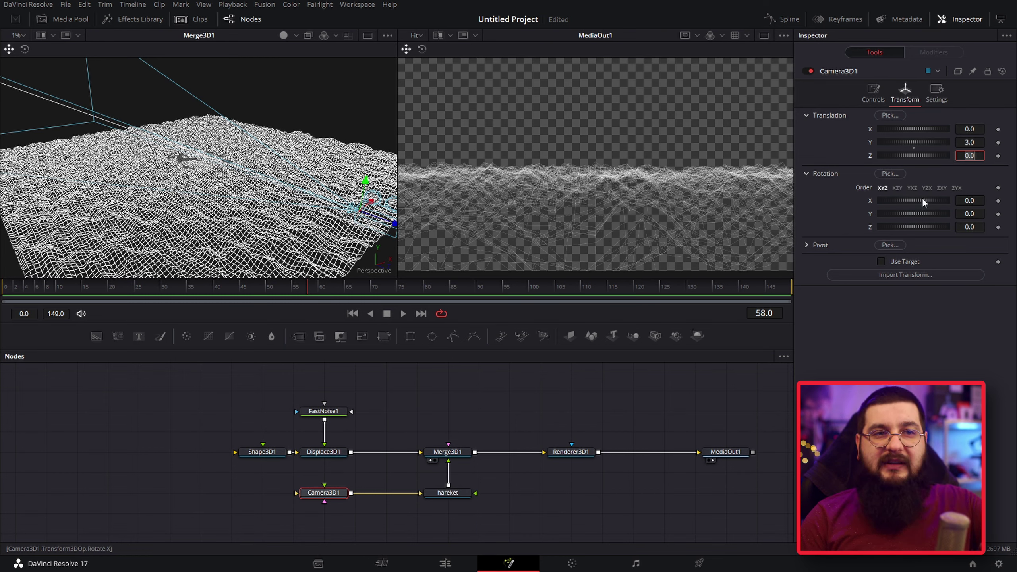
{"action": "mouse_move", "coordinate": [922, 201]}
{"action": "left_mouse_down"}
{"action": "mouse_move", "coordinate": [977, 200]}
{"action": "mouse_move", "coordinate": [967, 200]}
{"action": "left_mouse_up"}
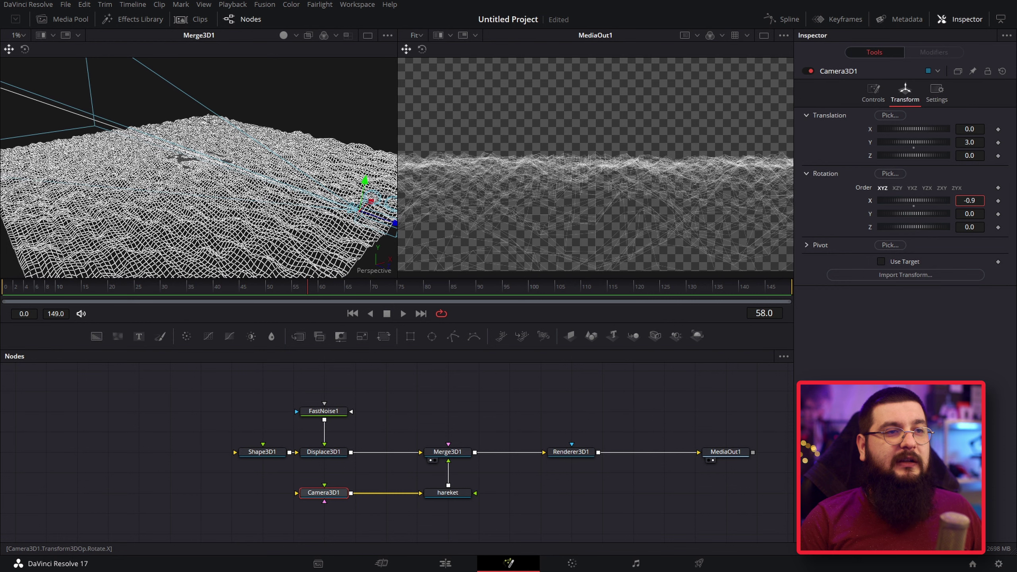
{"action": "type", "text": "-1."}
{"action": "key", "text": "Tab"}
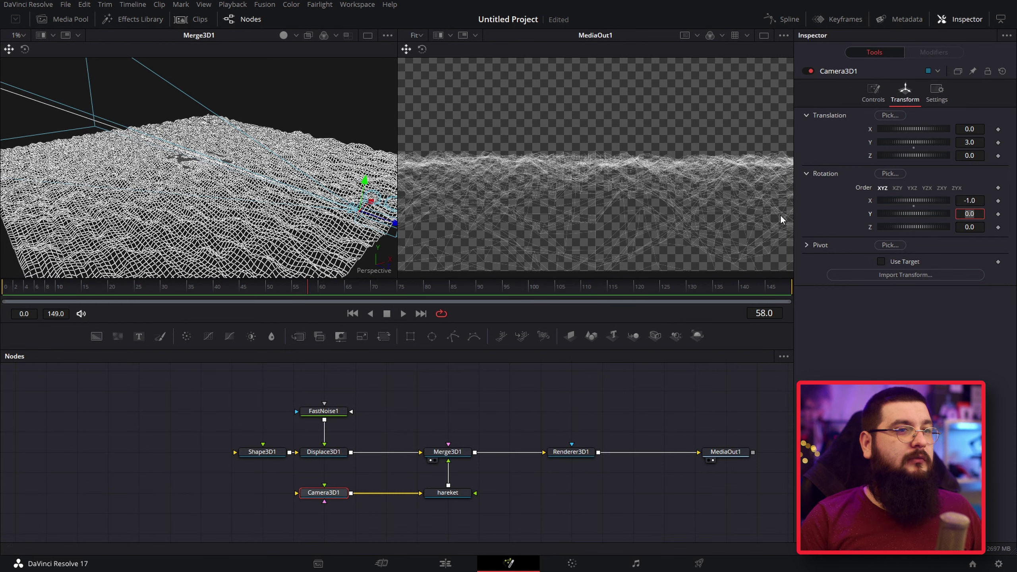
Step: Reset hareket's Translation Z to 0 at frame 0, then try about 76.81 at frame 149
{"action": "left_click", "coordinate": [454, 495]}
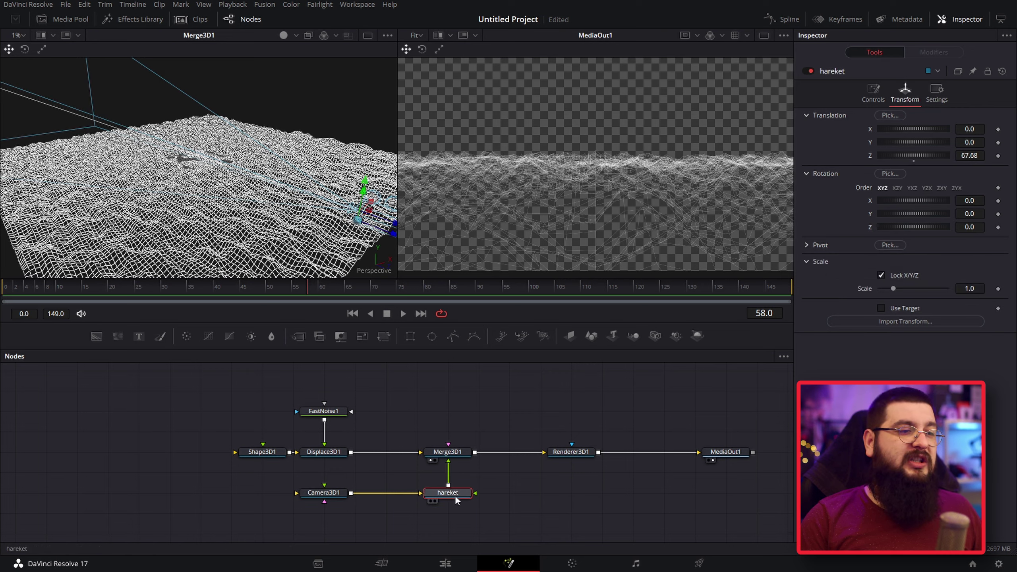
{"action": "mouse_move", "coordinate": [910, 155]}
{"action": "left_mouse_down"}
{"action": "mouse_move", "coordinate": [815, 163]}
{"action": "mouse_move", "coordinate": [914, 164]}
{"action": "left_mouse_up"}
{"action": "left_click", "coordinate": [913, 161]}
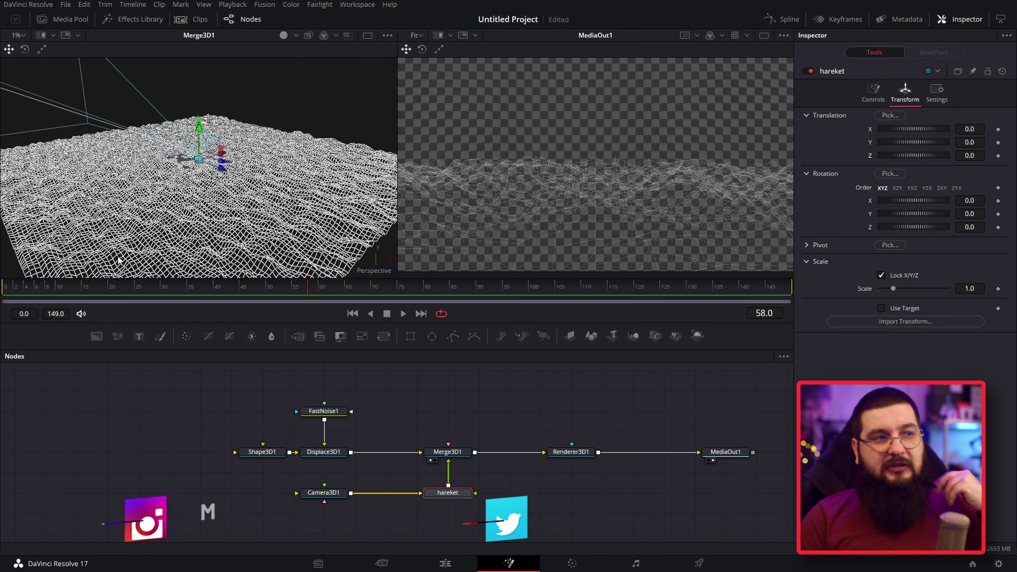
{"action": "left_click", "coordinate": [18, 289]}
{"action": "left_click_drag", "start_coordinate": [18, 289], "coordinate": [6, 289]}
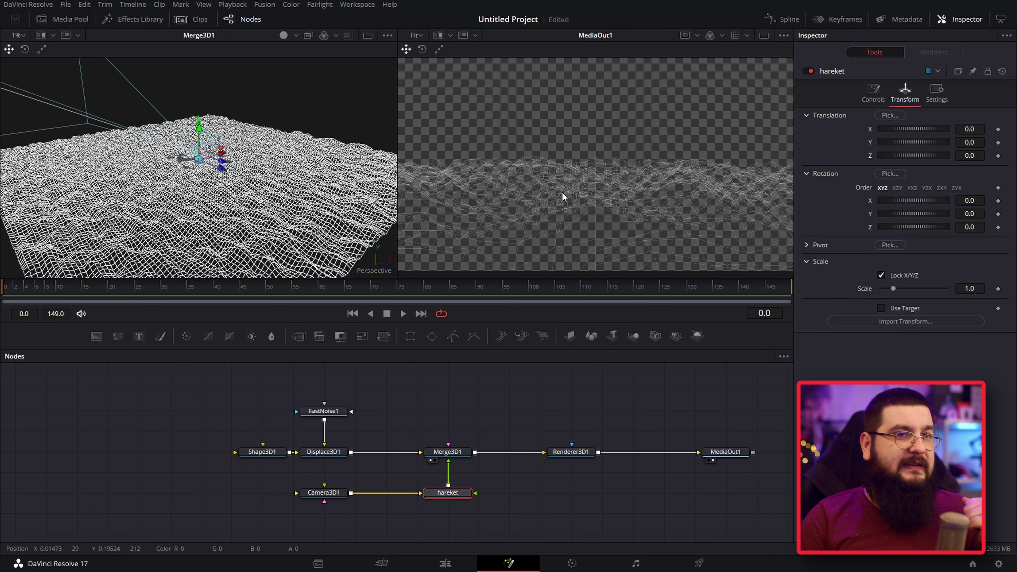
{"action": "mouse_move", "coordinate": [923, 154]}
{"action": "left_mouse_down"}
{"action": "mouse_move", "coordinate": [883, 156]}
{"action": "mouse_move", "coordinate": [914, 160]}
{"action": "left_mouse_up"}
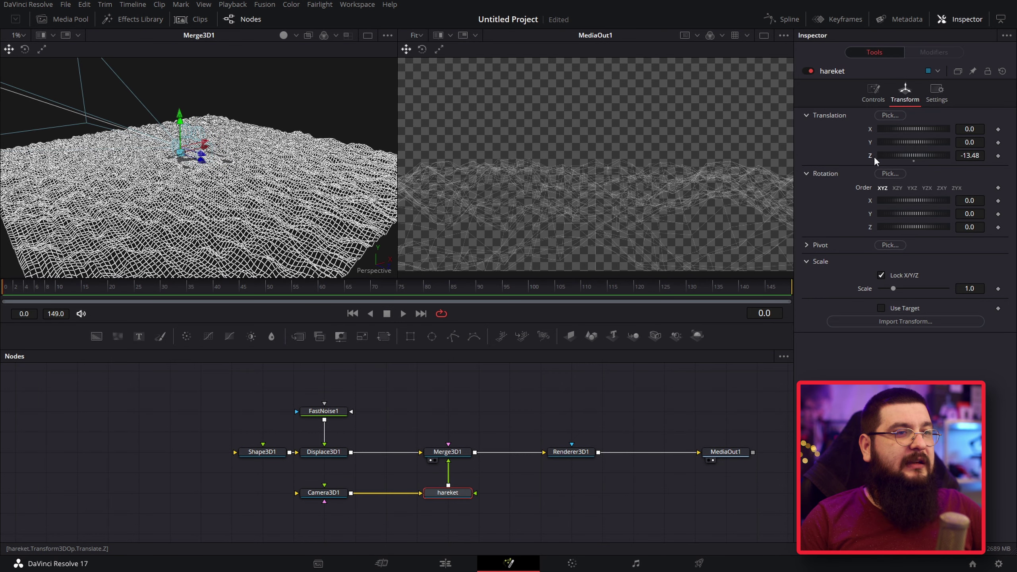
{"action": "double_click", "coordinate": [913, 161]}
{"action": "left_click_drag", "start_coordinate": [5, 297], "coordinate": [812, 286]}
{"action": "mouse_move", "coordinate": [913, 155]}
{"action": "left_mouse_down"}
{"action": "mouse_move", "coordinate": [954, 155]}
{"action": "mouse_move", "coordinate": [945, 156]}
{"action": "left_mouse_up"}
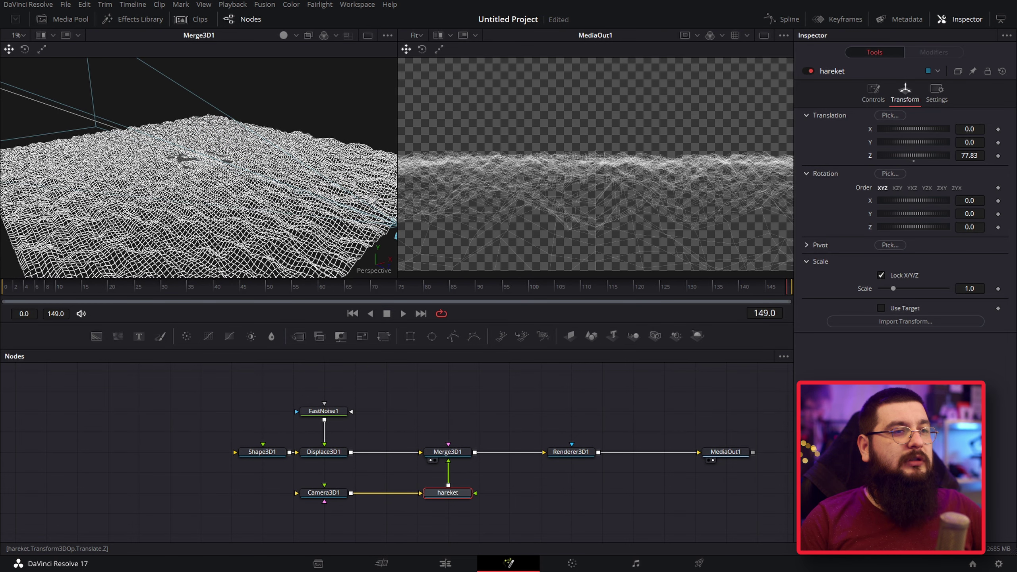
{"action": "left_click_drag", "start_coordinate": [914, 156], "coordinate": [910, 156]}
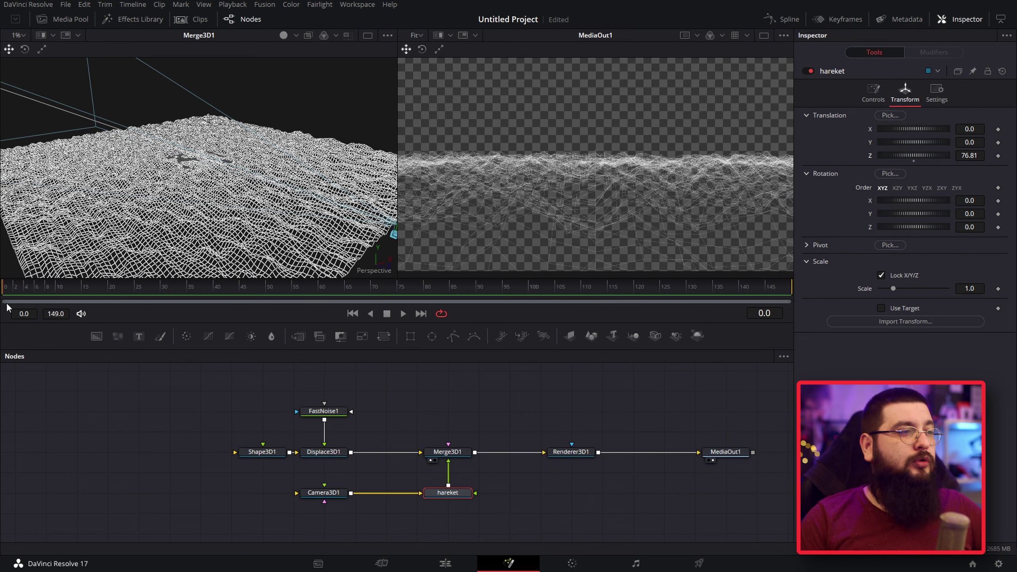
Step: Keyframe hareket's Z at 0 on frame 0 and 74.93 on frame 149, then play back
{"action": "left_click", "coordinate": [115, 412]}
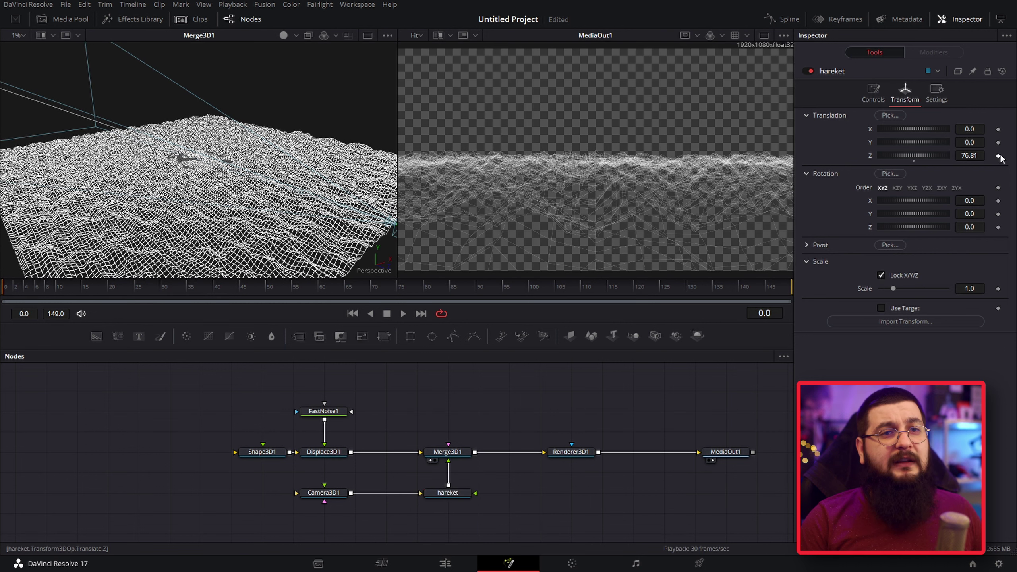
{"action": "double_click", "coordinate": [913, 158]}
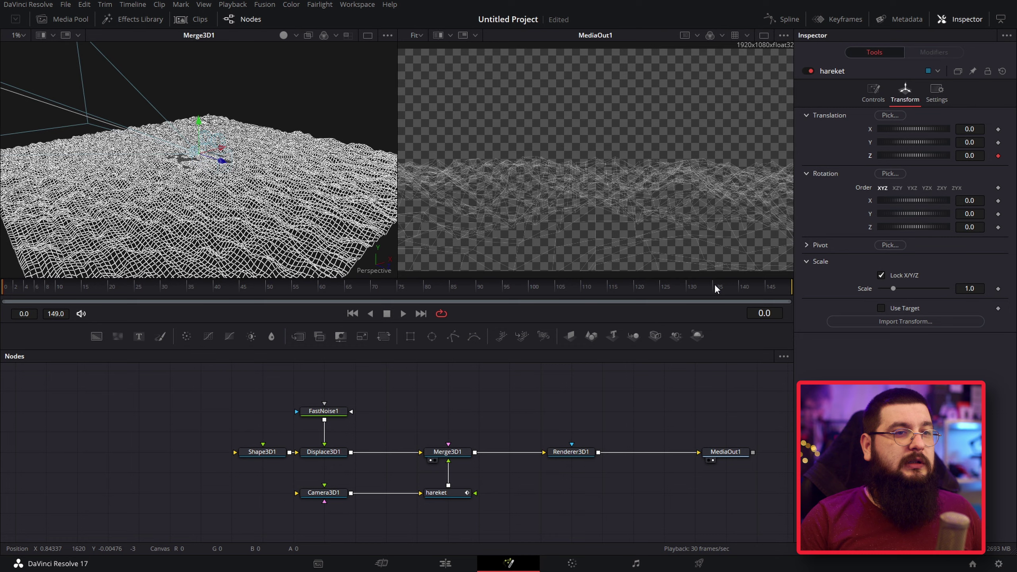
{"action": "left_click", "coordinate": [791, 285]}
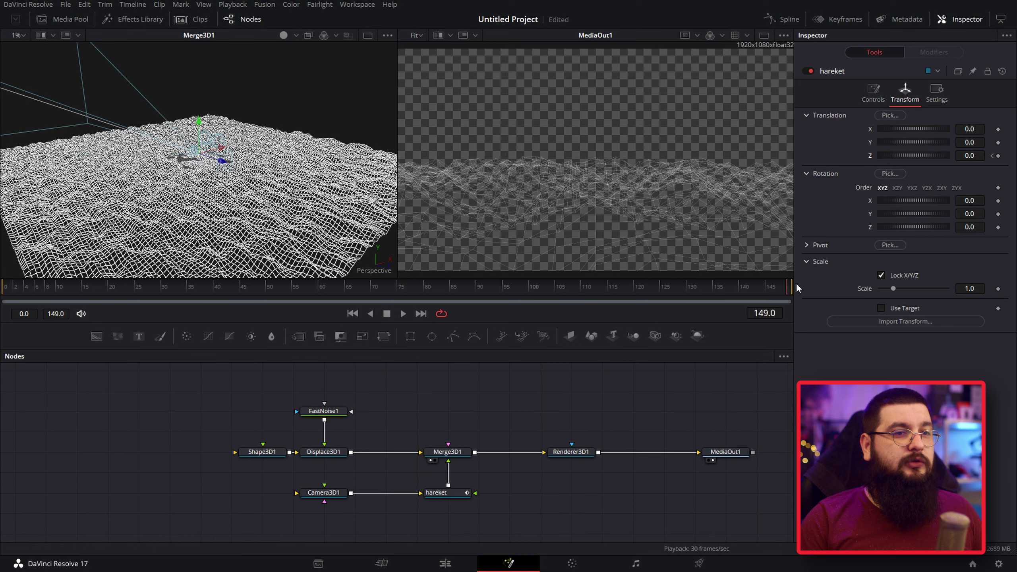
{"action": "mouse_move", "coordinate": [917, 153]}
{"action": "left_mouse_down"}
{"action": "mouse_move", "coordinate": [896, 158]}
{"action": "mouse_move", "coordinate": [933, 156]}
{"action": "left_mouse_up"}
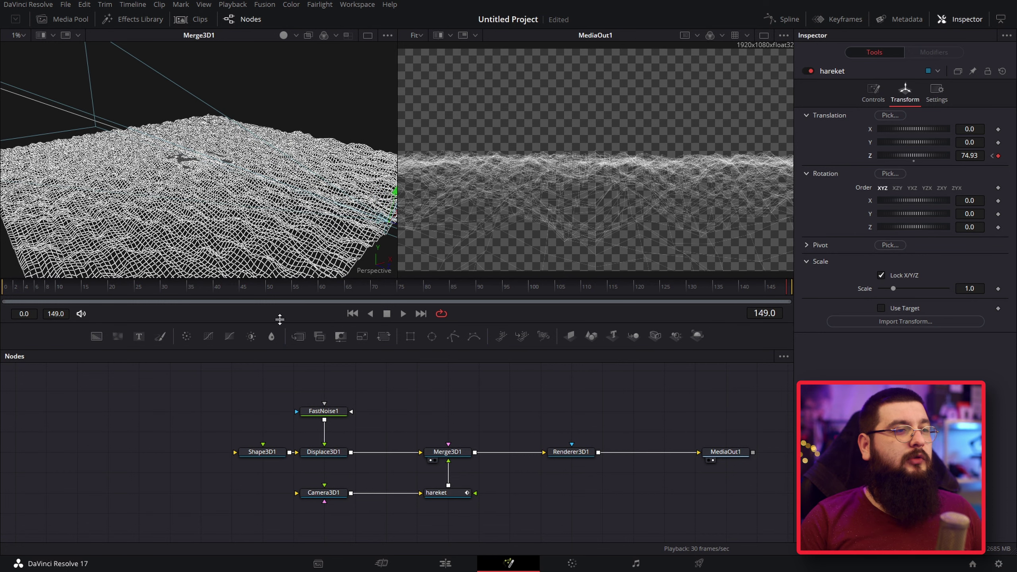
{"action": "left_click_drag", "start_coordinate": [45, 288], "coordinate": [5, 288]}
{"action": "key", "text": "space"}
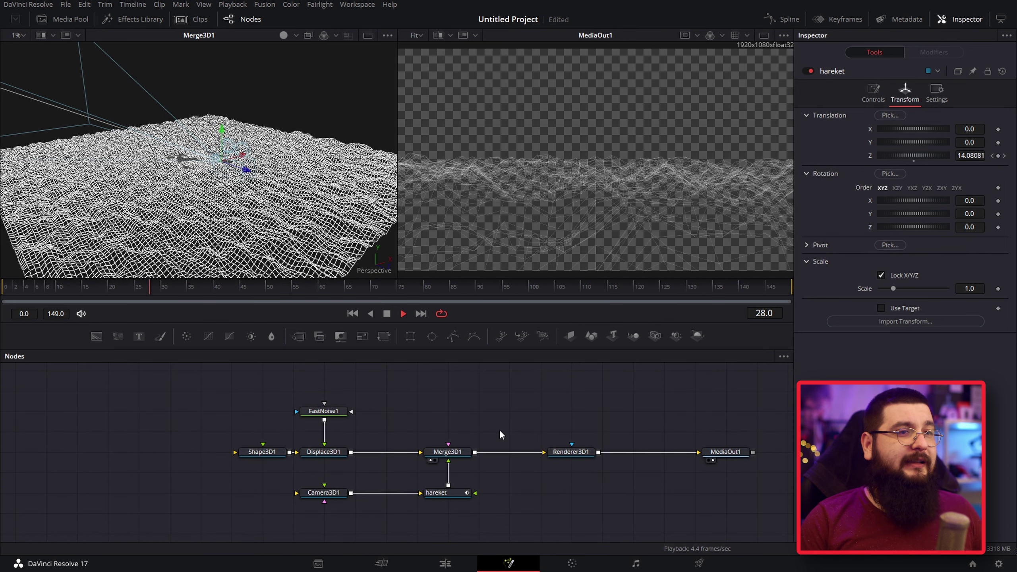
Step: Set FastNoise1's Seethe Rate to 0.1 and preview the churning noise
{"action": "key", "text": "space"}
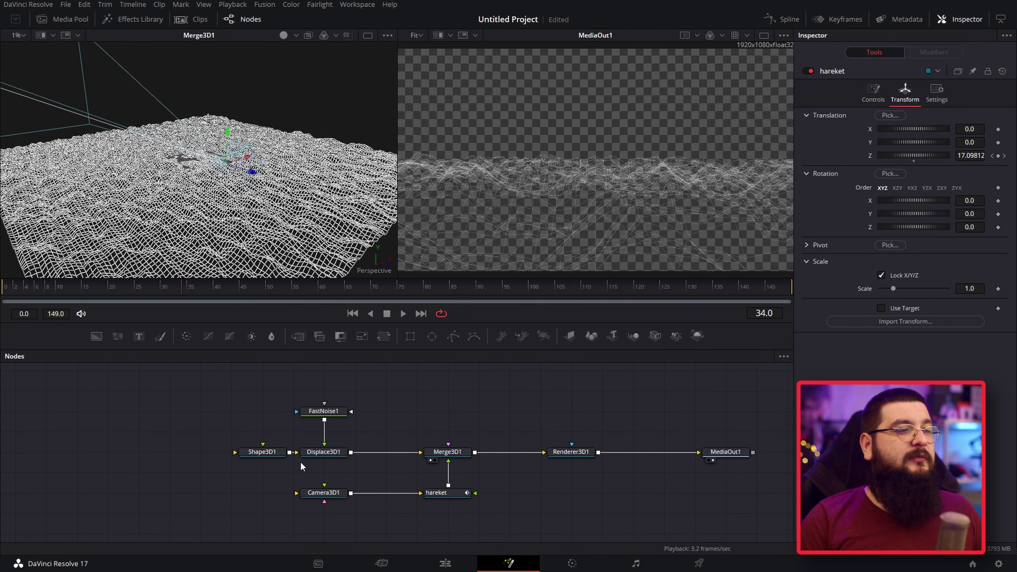
{"action": "left_click", "coordinate": [329, 415]}
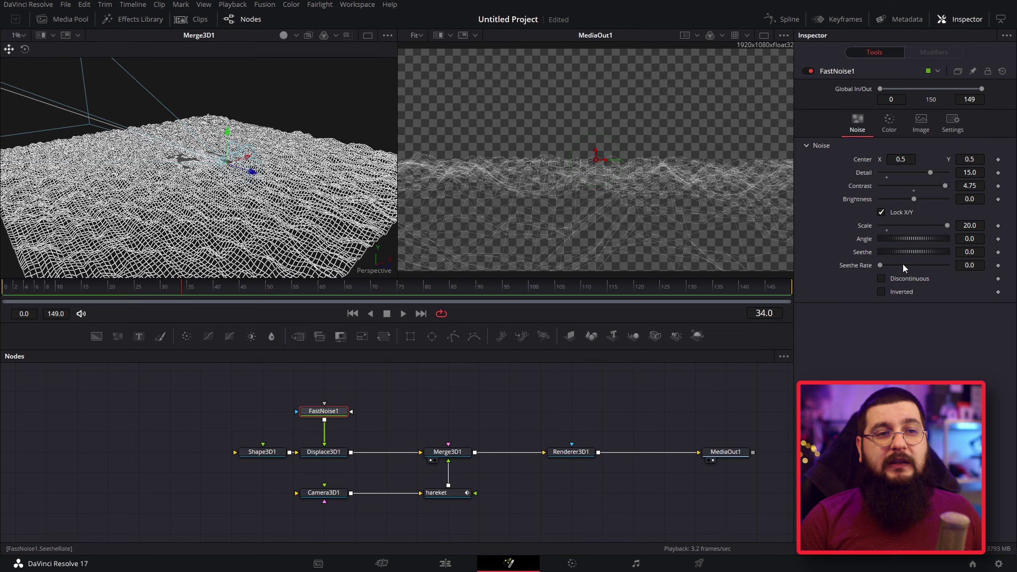
{"action": "left_click", "coordinate": [970, 265]}
{"action": "key", "text": "BackSpace"}
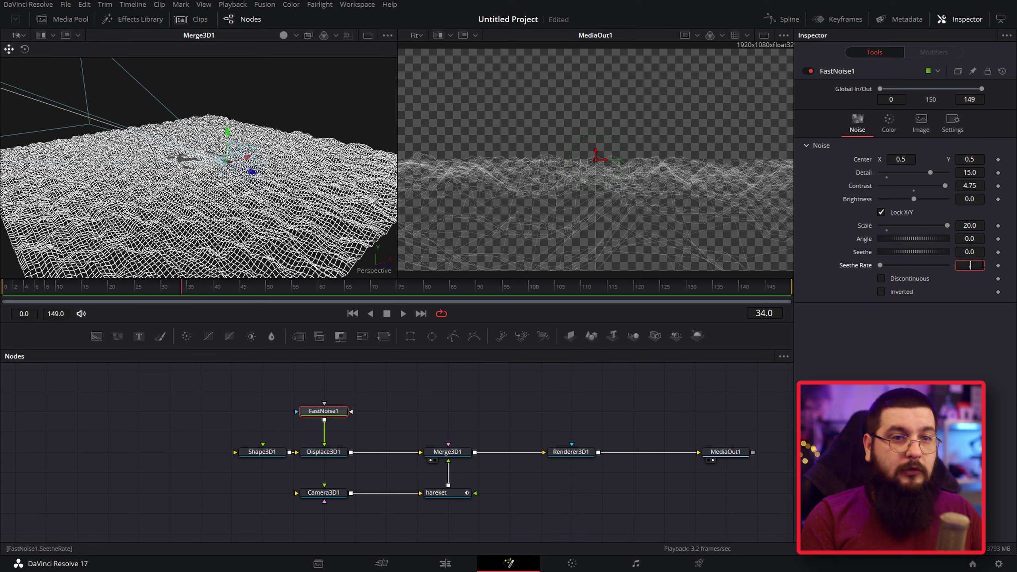
{"action": "type", "text": "0.1"}
{"action": "key", "text": "Tab"}
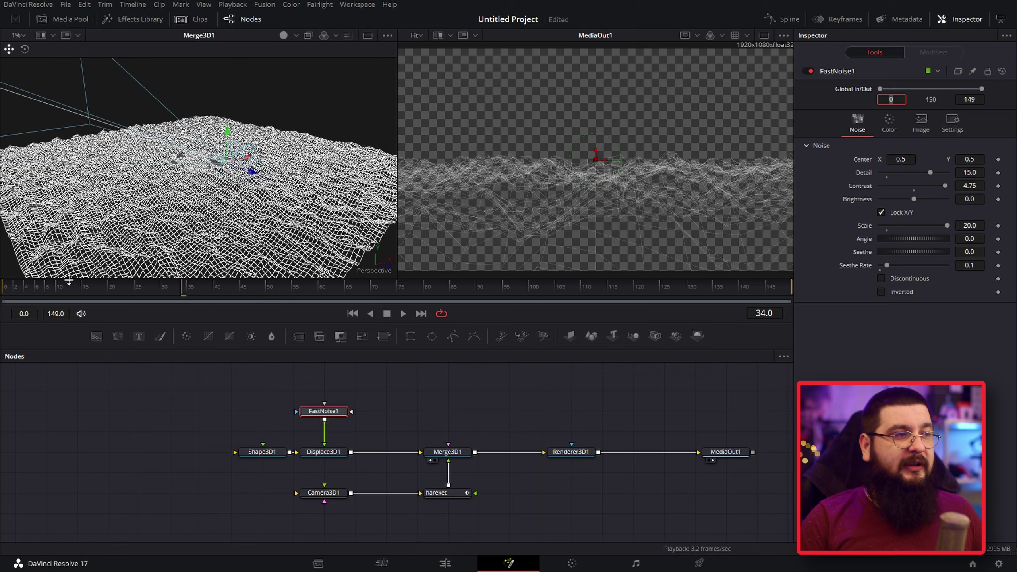
{"action": "left_click_drag", "start_coordinate": [46, 284], "coordinate": [26, 286]}
{"action": "left_click", "coordinate": [100, 408]}
{"action": "key", "text": "space"}
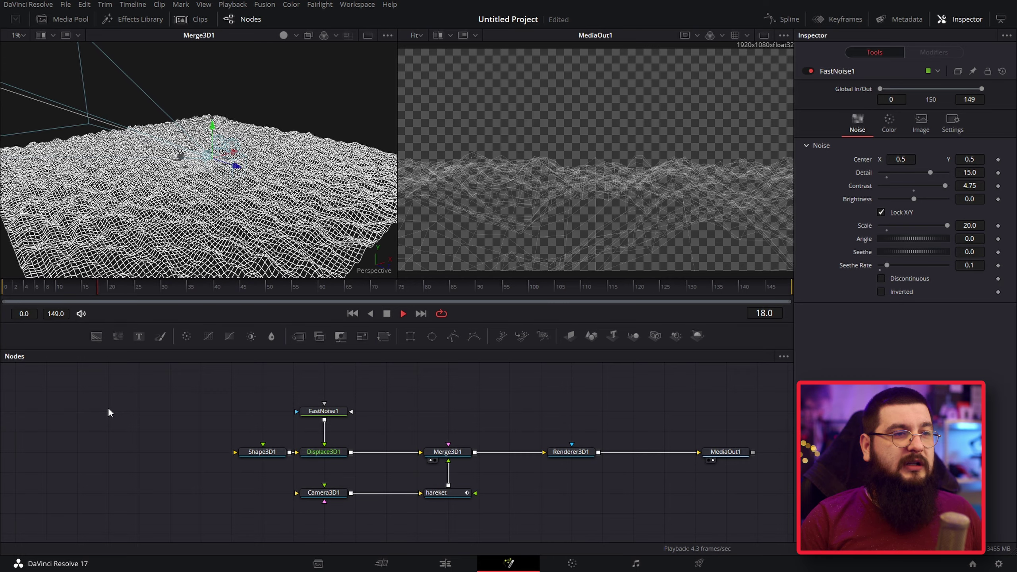
Step: Lower the Seethe Rate to 0.05, then to 0.04, and play back to check it
{"action": "left_click", "coordinate": [973, 265]}
{"action": "type", "text": "0.05"}
{"action": "key", "text": "Tab"}
{"action": "scroll", "coordinate": [965, 266], "scroll_direction": "down", "scroll_amount": 1}
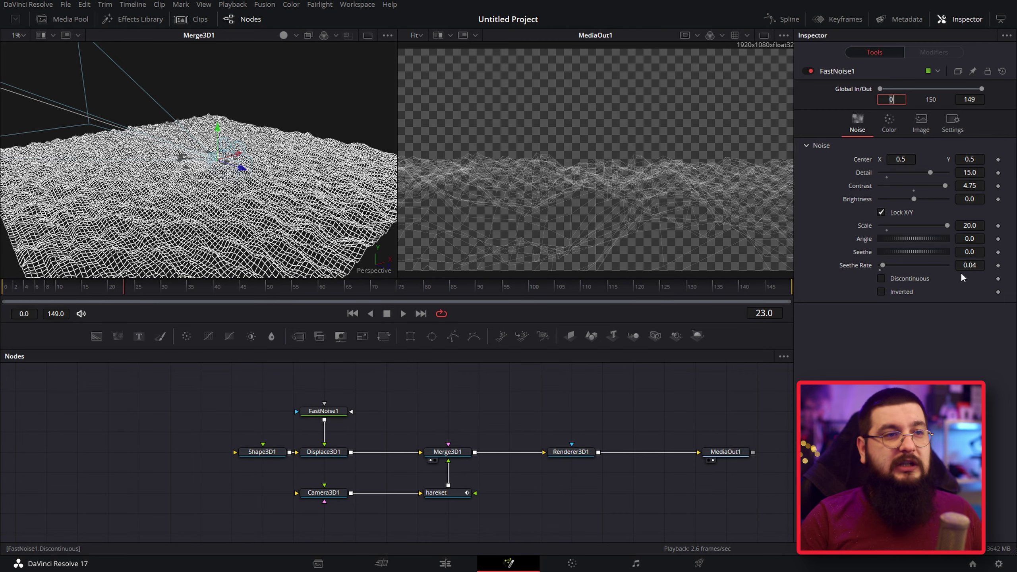
{"action": "left_click", "coordinate": [98, 286]}
{"action": "key", "text": "space"}
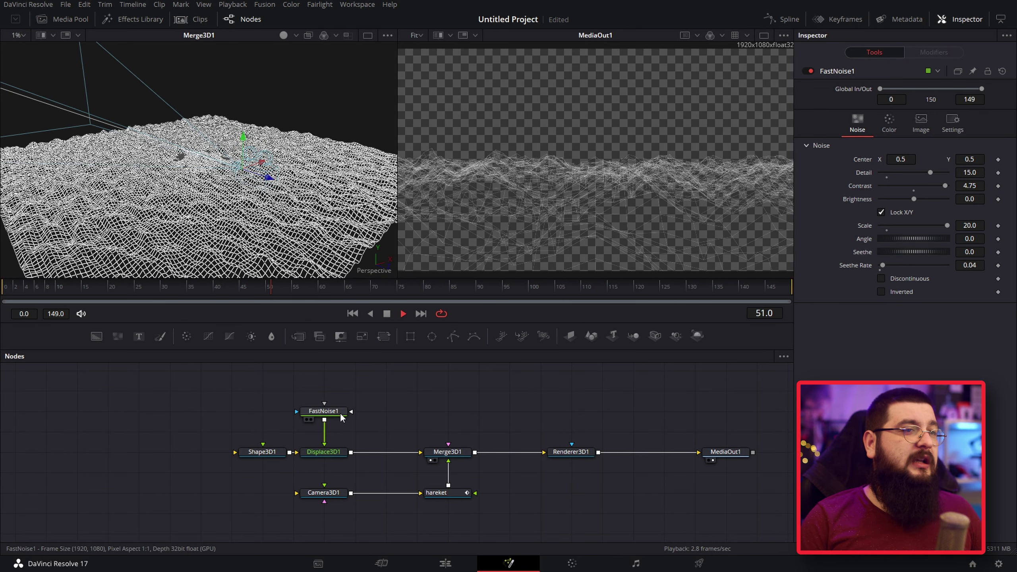
{"action": "key", "text": "space"}
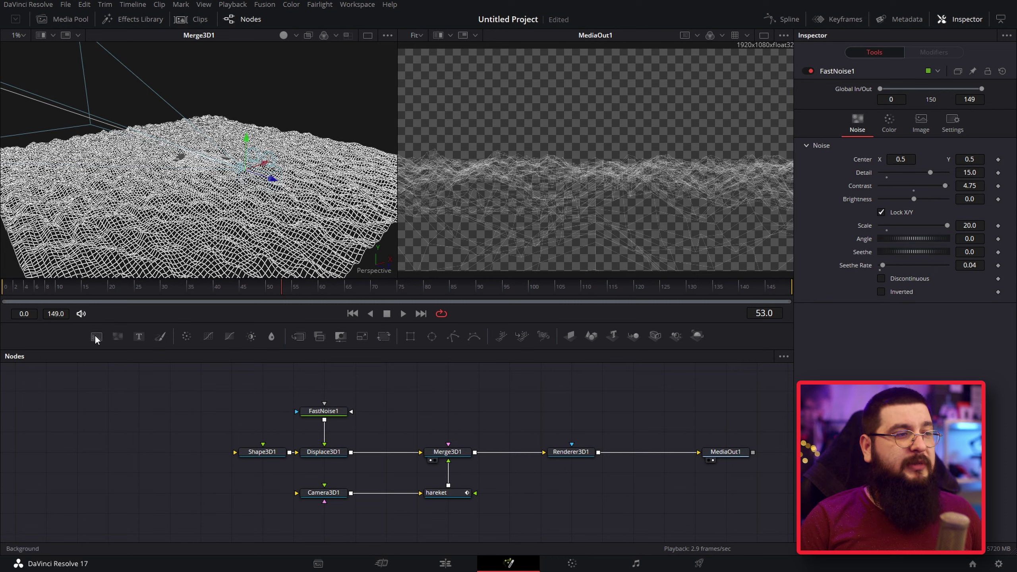
Step: Add Background1 and merge Renderer3D1 over it as Merge1, wired into MediaOut1
{"action": "left_click", "coordinate": [582, 489]}
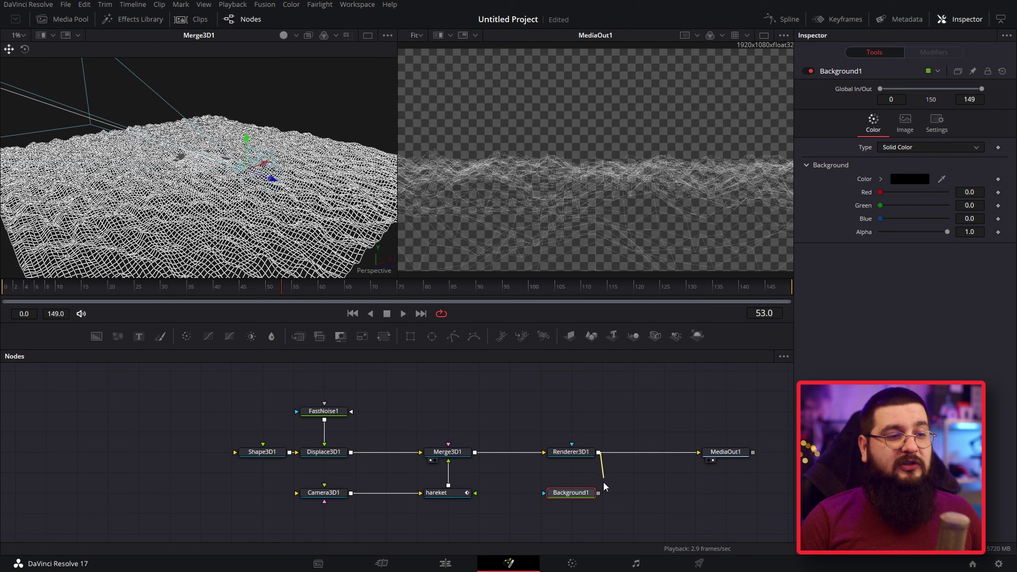
{"action": "left_click_drag", "start_coordinate": [603, 482], "coordinate": [600, 491]}
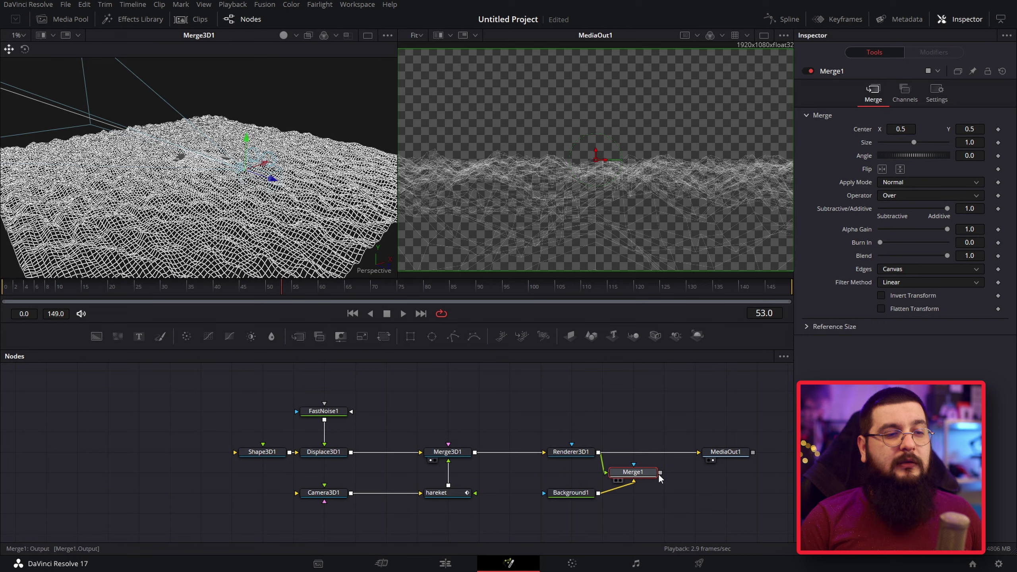
{"action": "left_click_drag", "start_coordinate": [660, 473], "coordinate": [699, 452]}
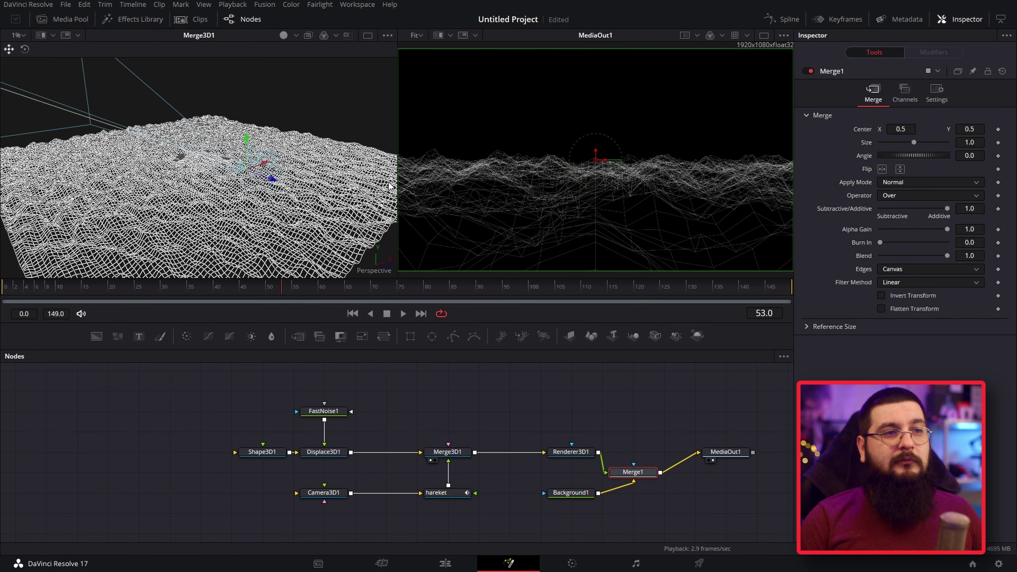
{"action": "mouse_move", "coordinate": [641, 476]}
{"action": "left_mouse_down"}
{"action": "mouse_move", "coordinate": [647, 459]}
{"action": "mouse_move", "coordinate": [735, 451]}
{"action": "left_mouse_up"}
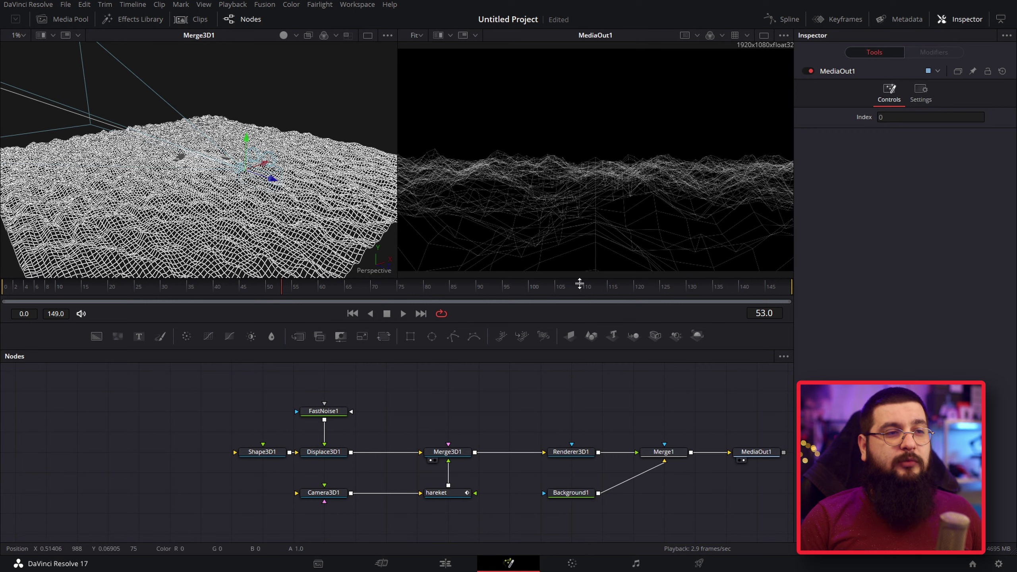
Step: Try a pink Diffuse Color on Shape3D1's material, then set it back to white
{"action": "left_click", "coordinate": [265, 456]}
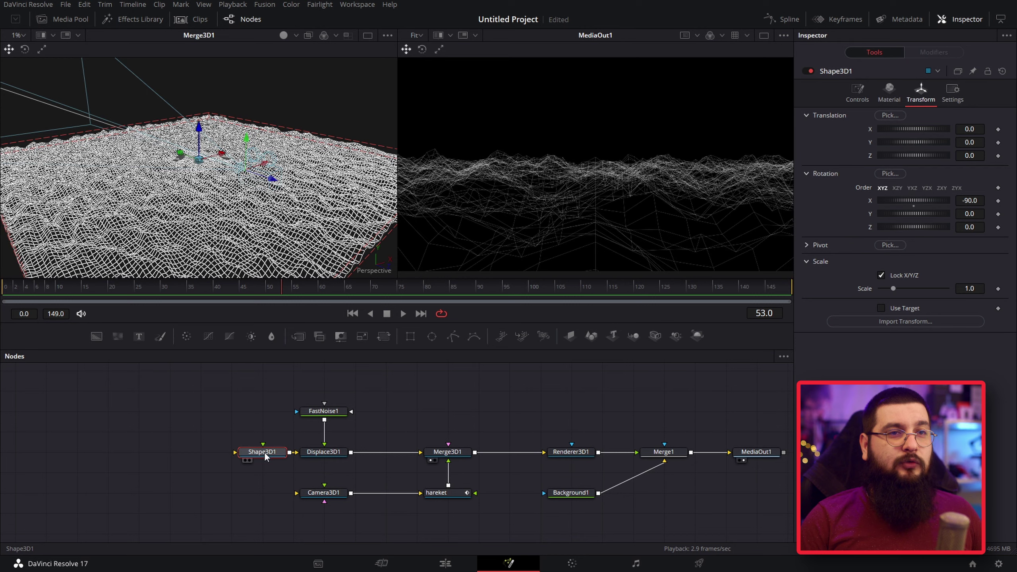
{"action": "left_click", "coordinate": [884, 99]}
{"action": "left_click", "coordinate": [908, 130]}
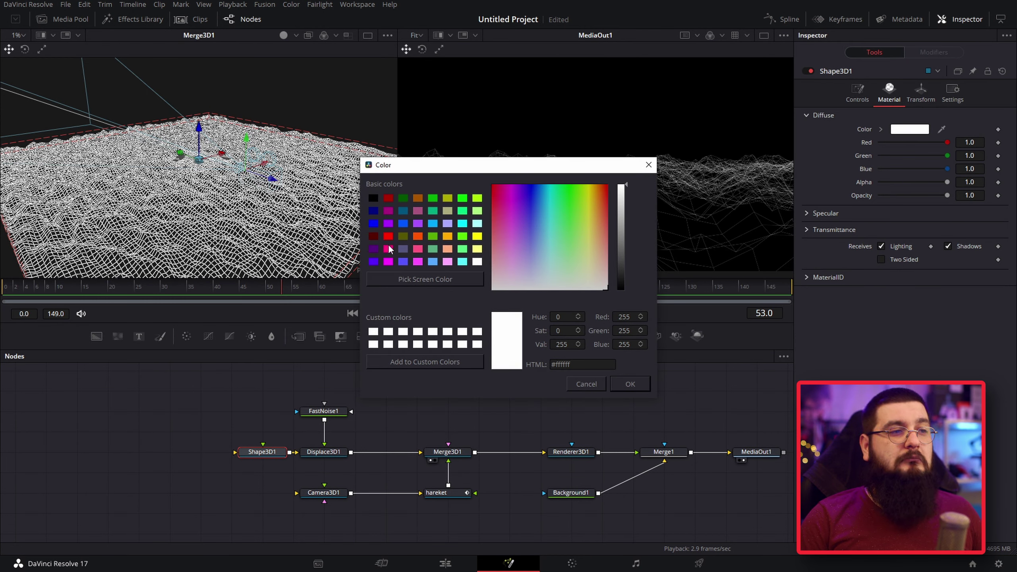
{"action": "left_click", "coordinate": [388, 249]}
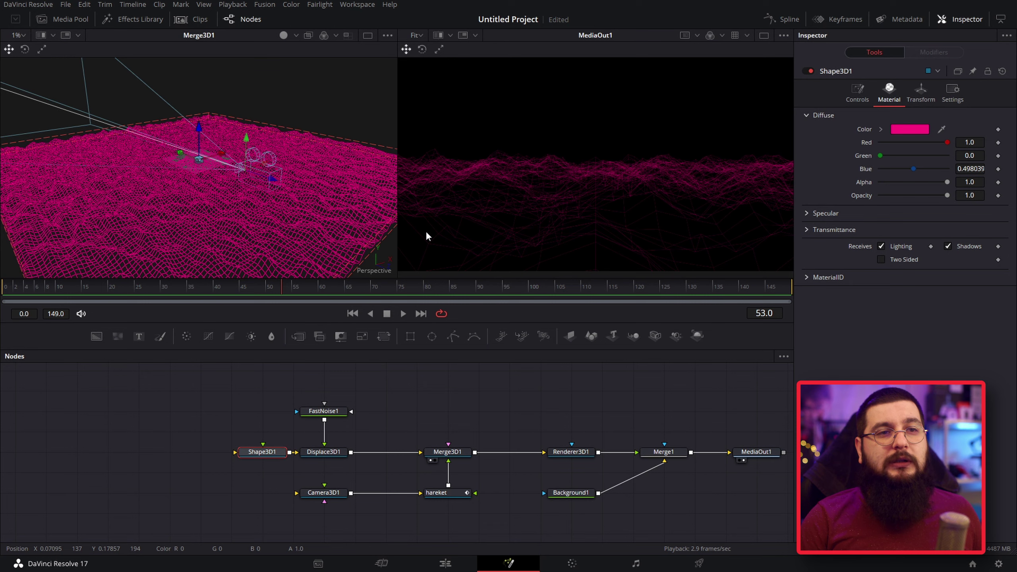
{"action": "left_click", "coordinate": [807, 213]}
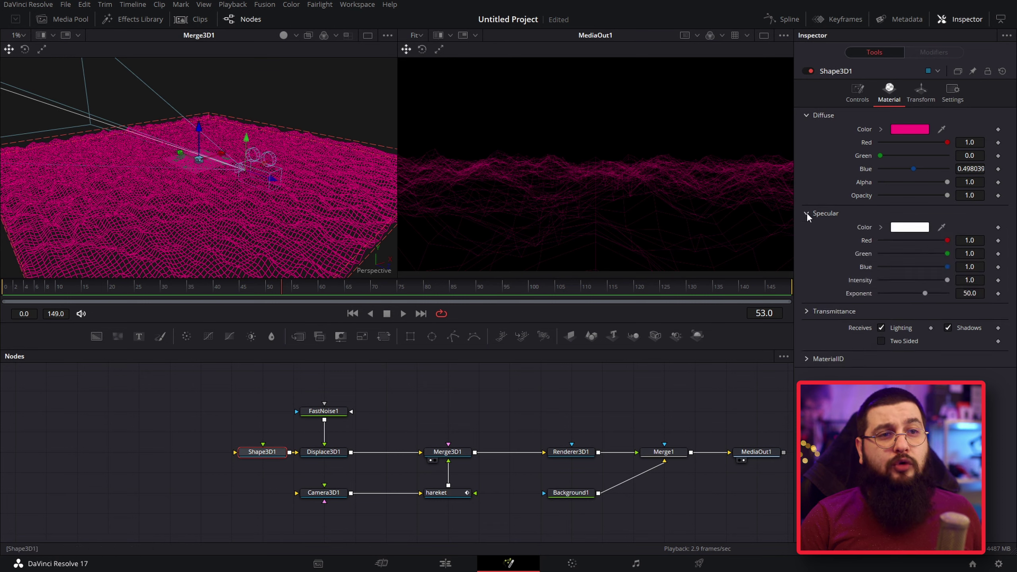
{"action": "left_click", "coordinate": [824, 213]}
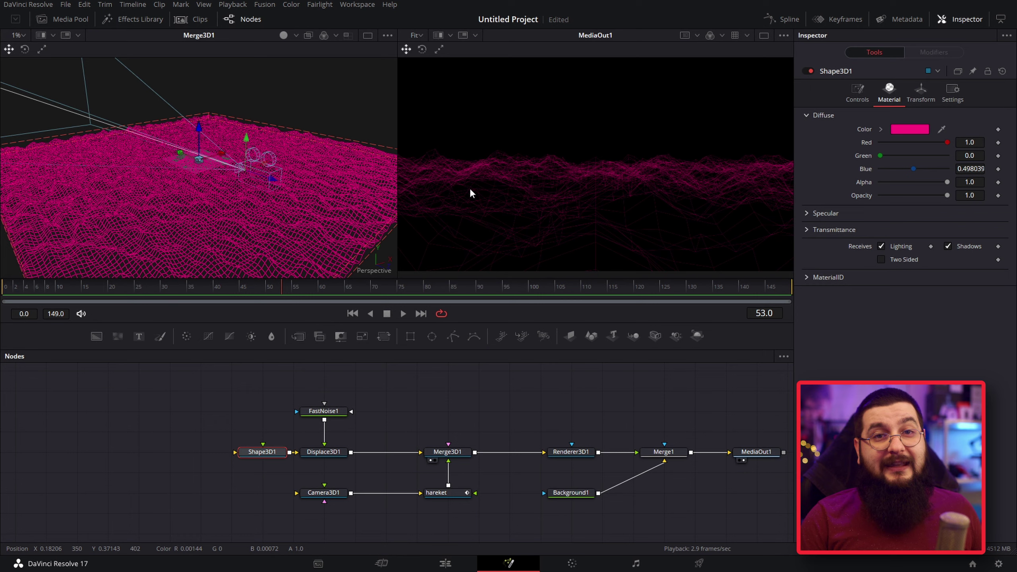
{"action": "left_click", "coordinate": [909, 129]}
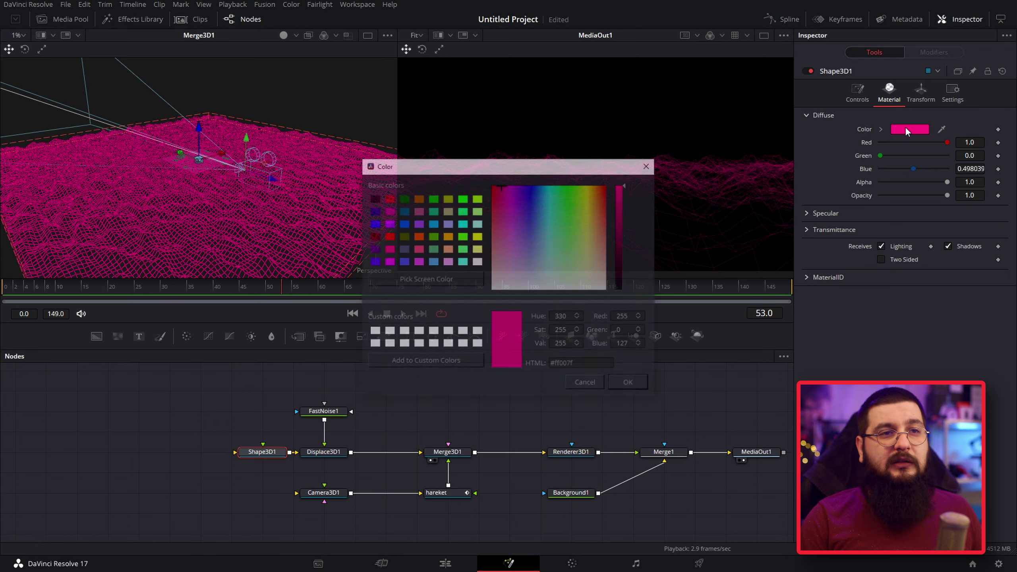
{"action": "left_click", "coordinate": [477, 261]}
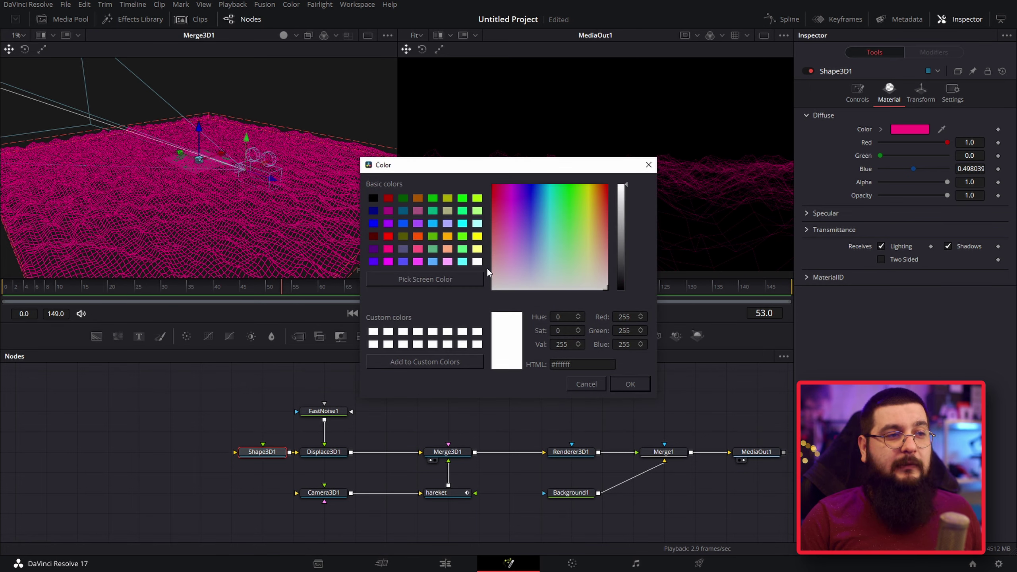
{"action": "left_click", "coordinate": [643, 384]}
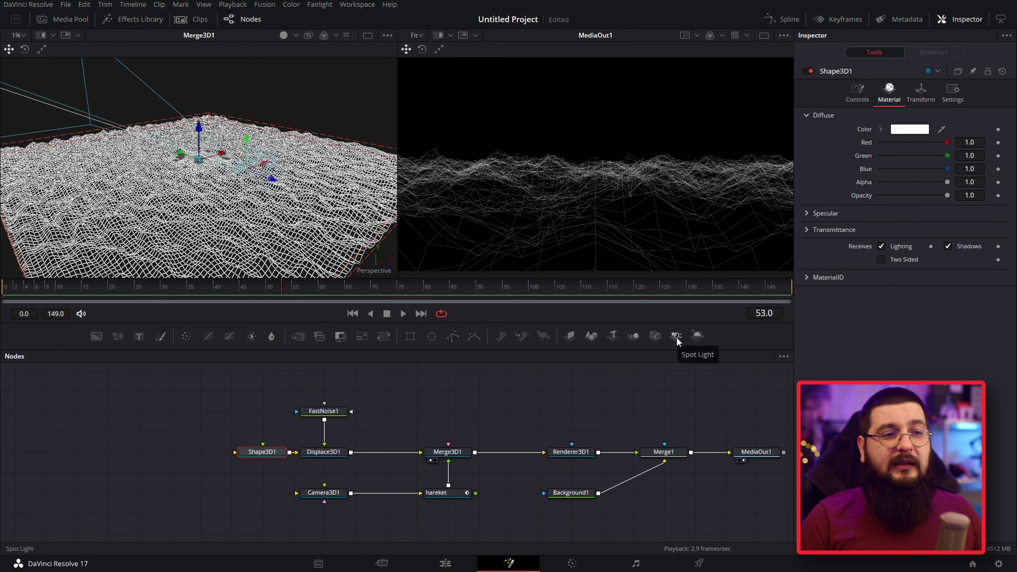
Step: Insert SpotLight1 into hareket, raised to Translation Y 21.217 and tilted to Rotation X -54.8
{"action": "mouse_move", "coordinate": [678, 339]}
{"action": "left_mouse_down"}
{"action": "mouse_move", "coordinate": [381, 501]}
{"action": "mouse_move", "coordinate": [324, 518]}
{"action": "mouse_move", "coordinate": [439, 497]}
{"action": "left_mouse_up"}
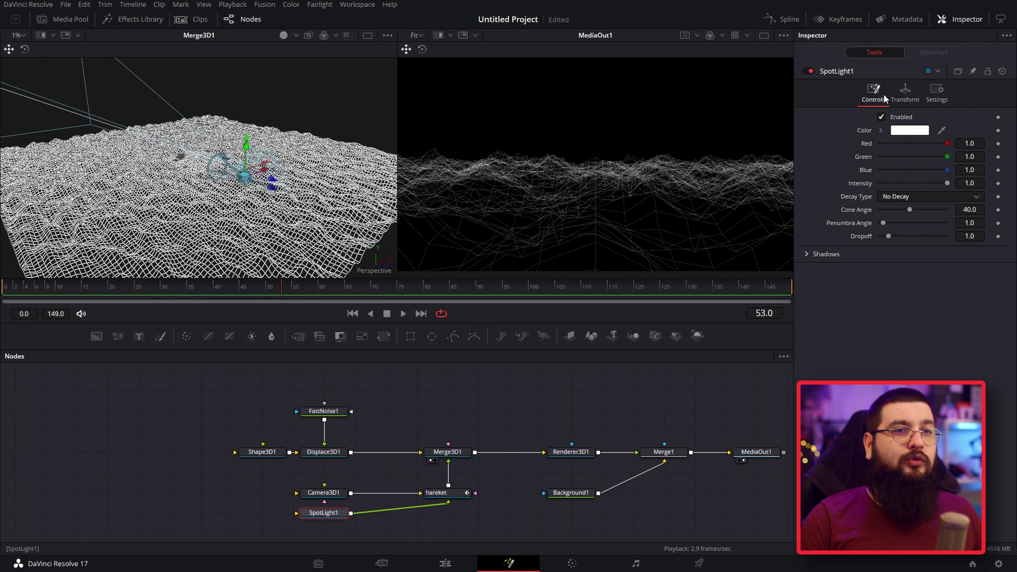
{"action": "left_click", "coordinate": [905, 94]}
{"action": "left_click_drag", "start_coordinate": [206, 228], "coordinate": [240, 208]}
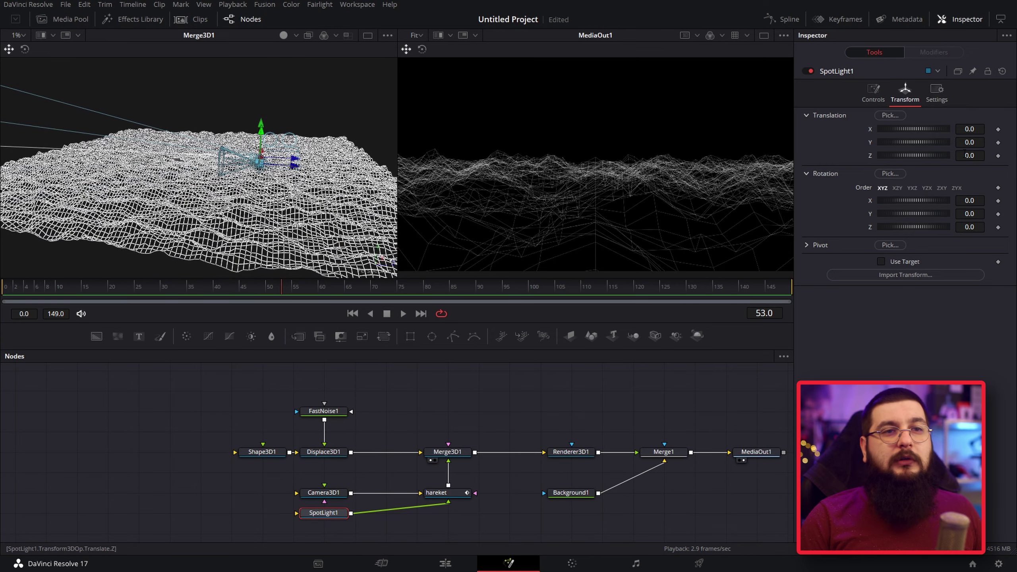
{"action": "left_click_drag", "start_coordinate": [910, 143], "coordinate": [957, 142]}
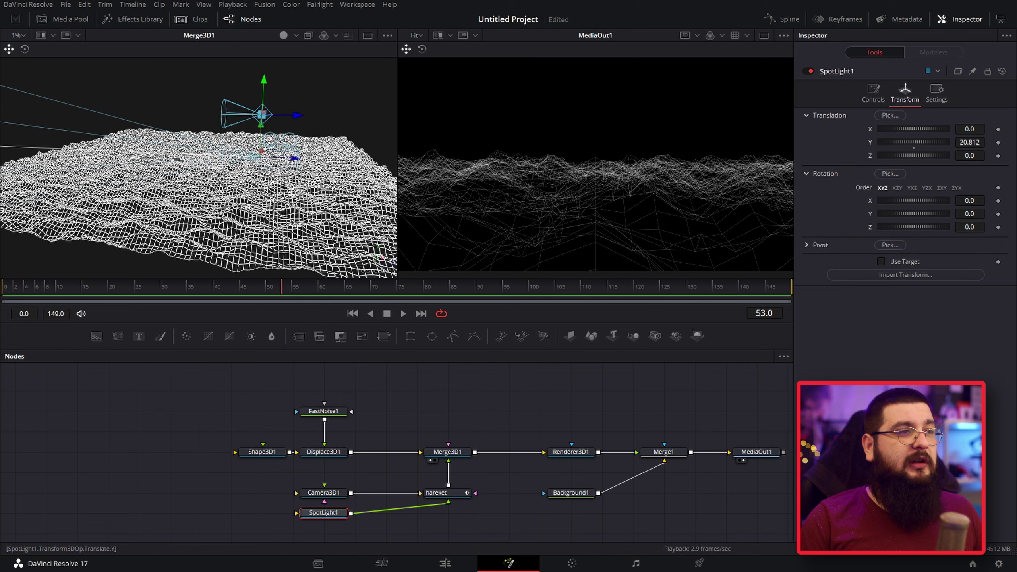
{"action": "left_click_drag", "start_coordinate": [932, 201], "coordinate": [921, 200]}
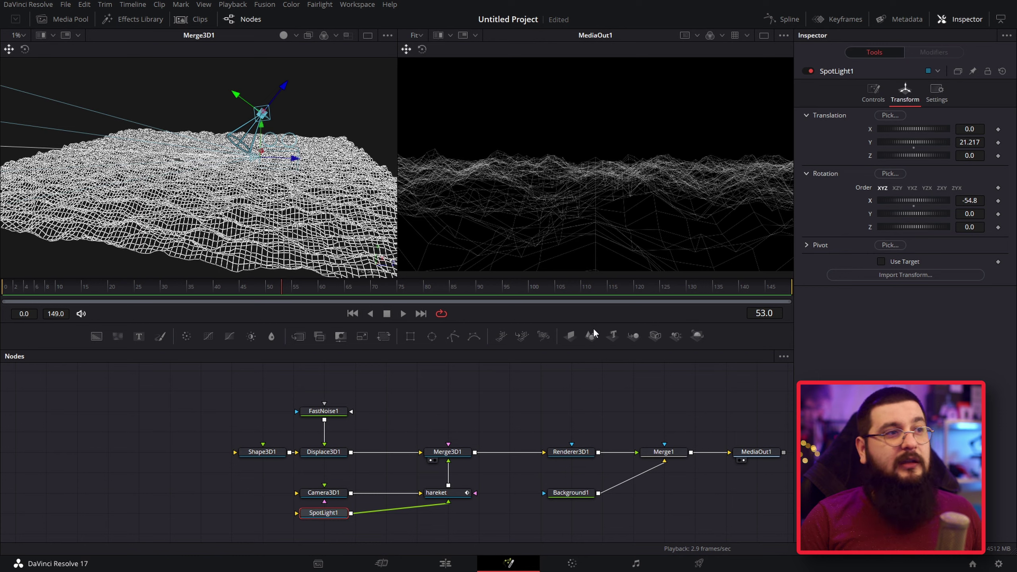
Step: Enable Lighting and Shadows in Renderer3D1
{"action": "left_click", "coordinate": [571, 454]}
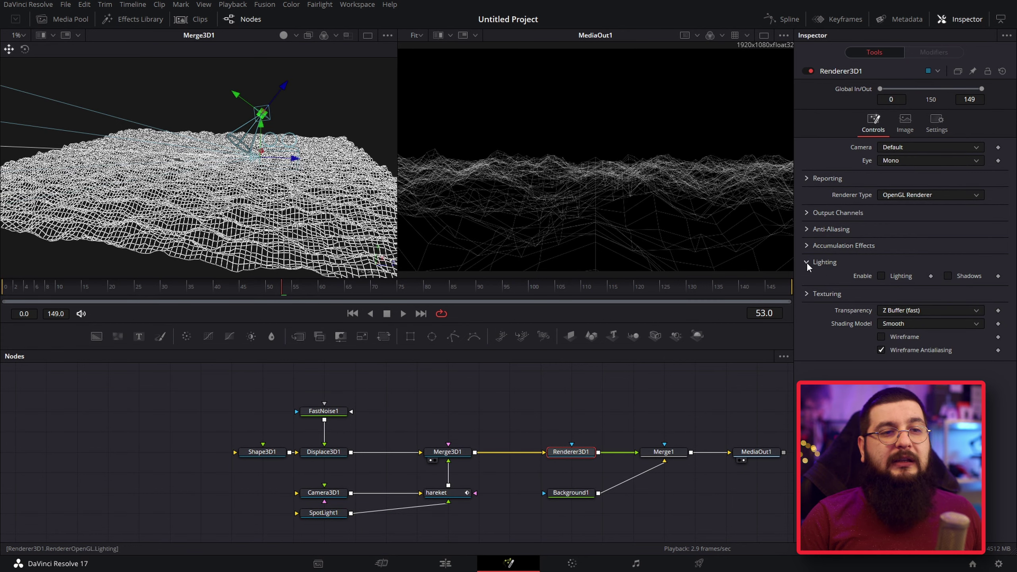
{"action": "left_click", "coordinate": [882, 276]}
{"action": "left_click", "coordinate": [947, 276]}
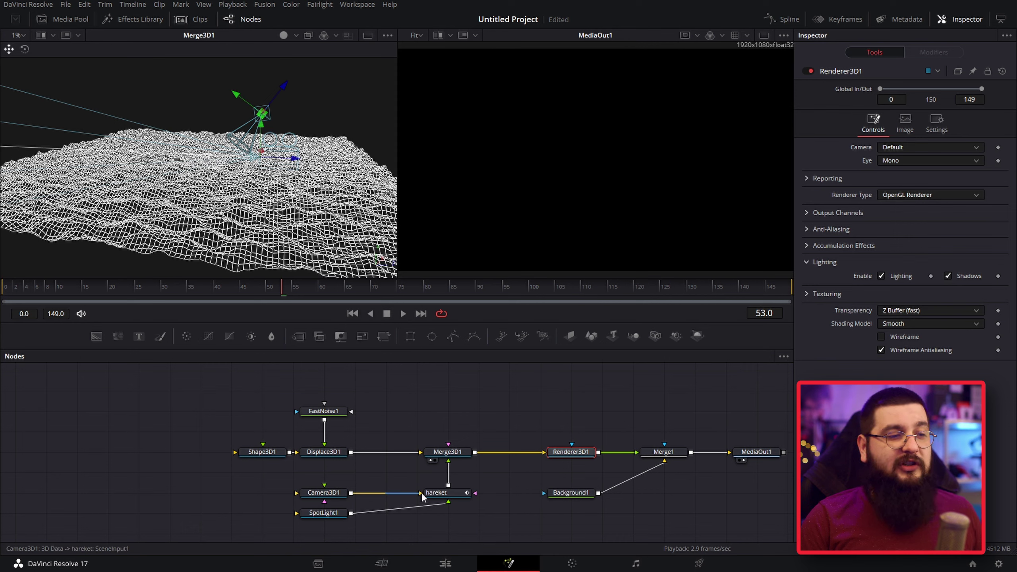
Step: Turn on Pass Through Lights for hareket and fine-tune SpotLight1's Rotation X
{"action": "left_click", "coordinate": [455, 498]}
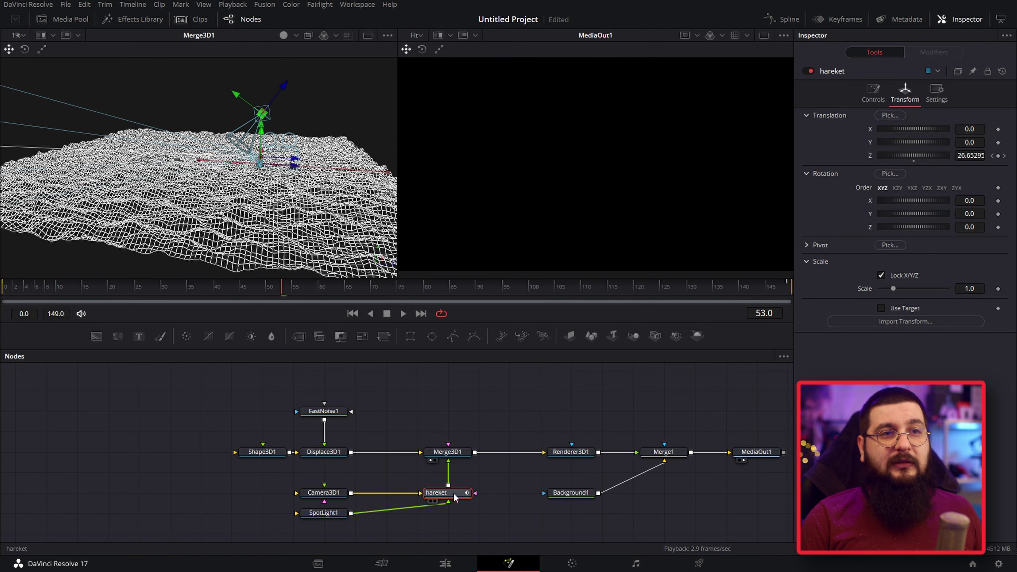
{"action": "left_click", "coordinate": [875, 100]}
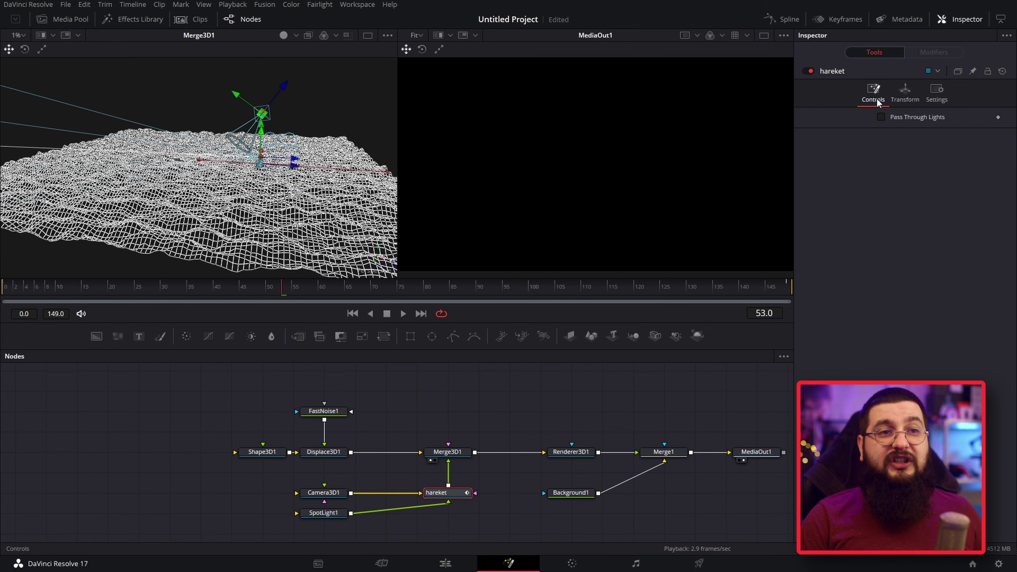
{"action": "left_click", "coordinate": [914, 120]}
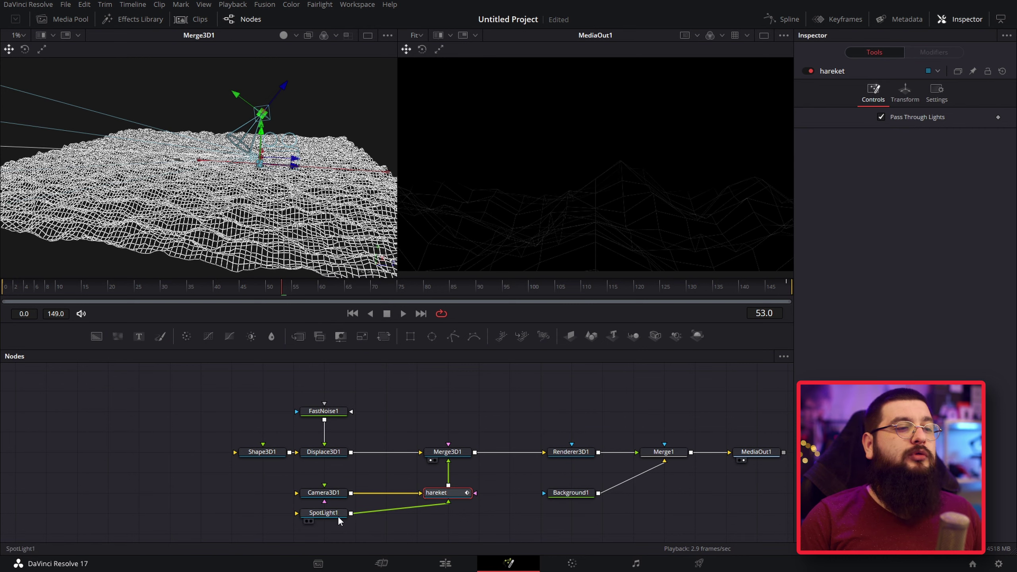
{"action": "left_click", "coordinate": [324, 513]}
{"action": "left_click_drag", "start_coordinate": [915, 199], "coordinate": [915, 200]}
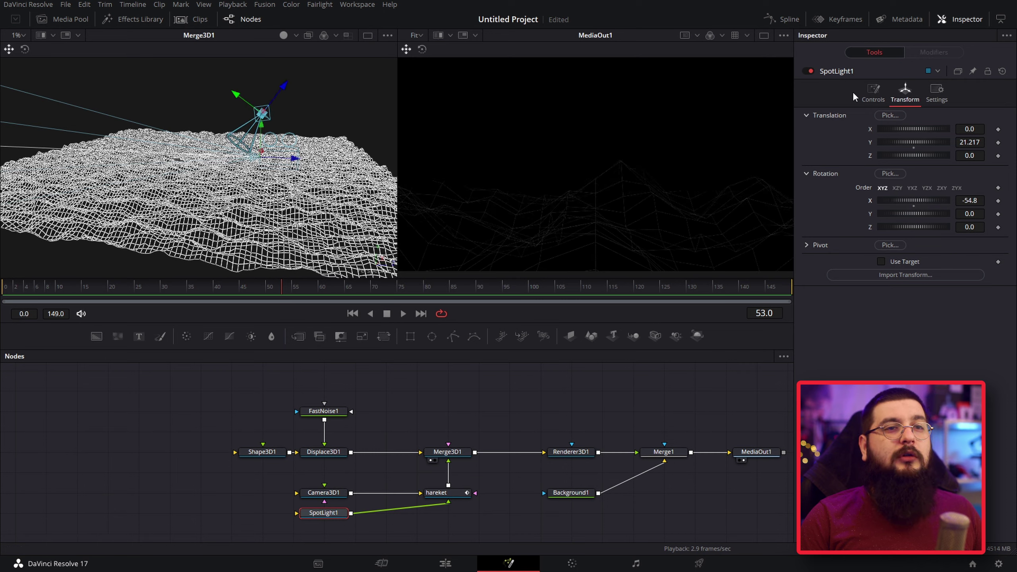
Step: Move SpotLight1 to Translation X 8.058 and set its Intensity to 10
{"action": "left_click_drag", "start_coordinate": [327, 179], "coordinate": [280, 181]}
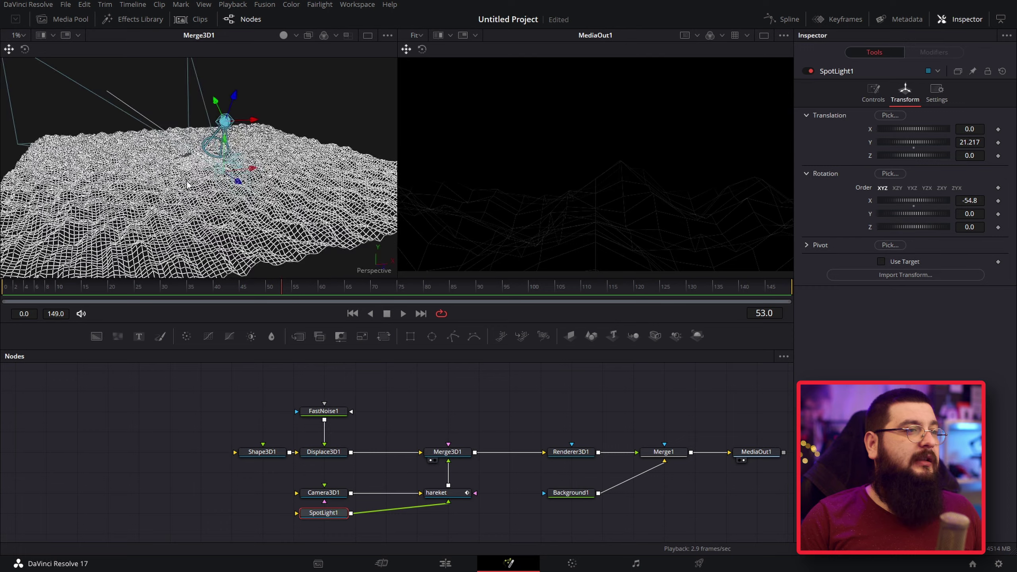
{"action": "left_click_drag", "start_coordinate": [905, 127], "coordinate": [977, 128]}
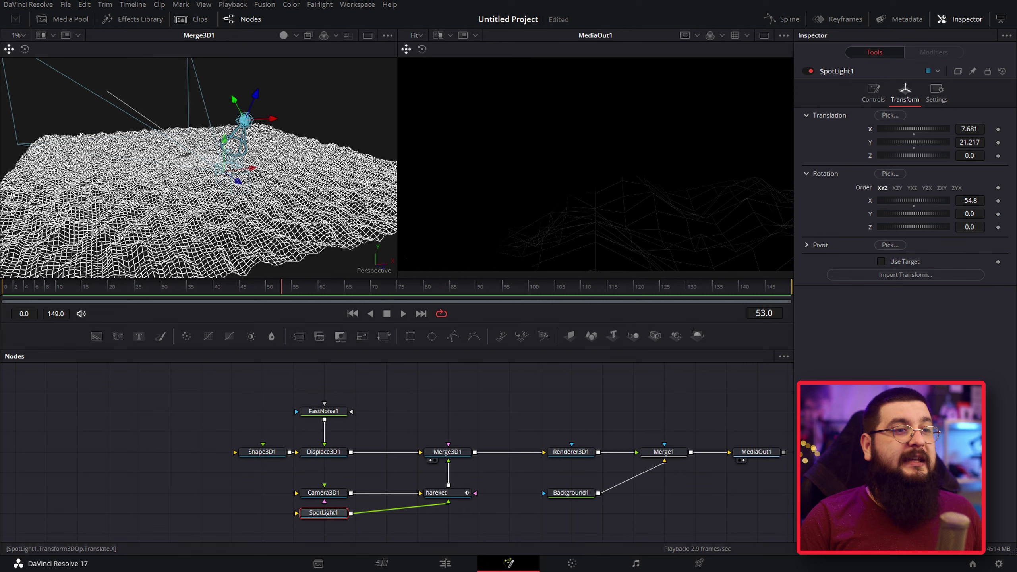
{"action": "left_click", "coordinate": [873, 95]}
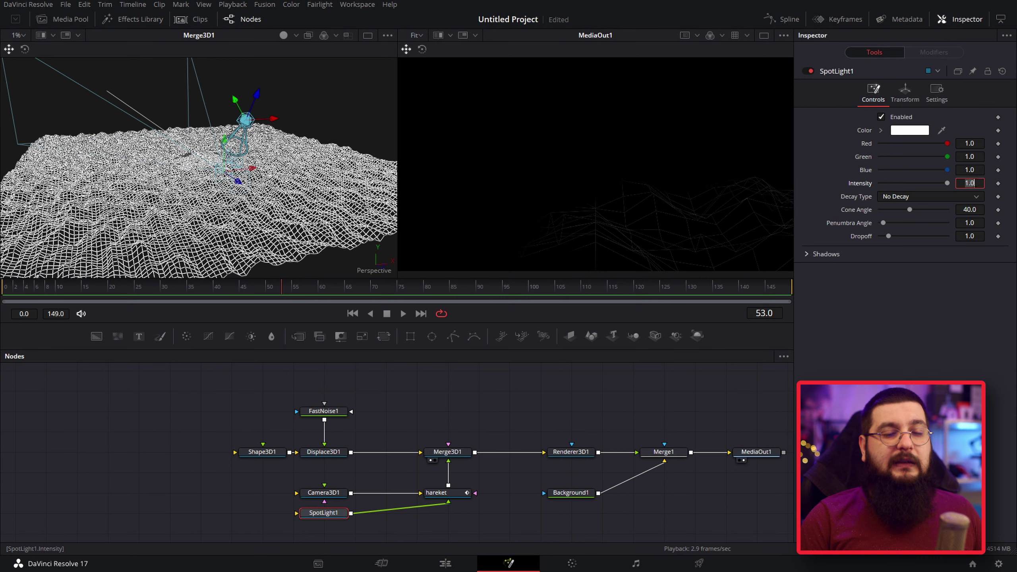
{"action": "type", "text": "10"}
{"action": "key", "text": "Tab"}
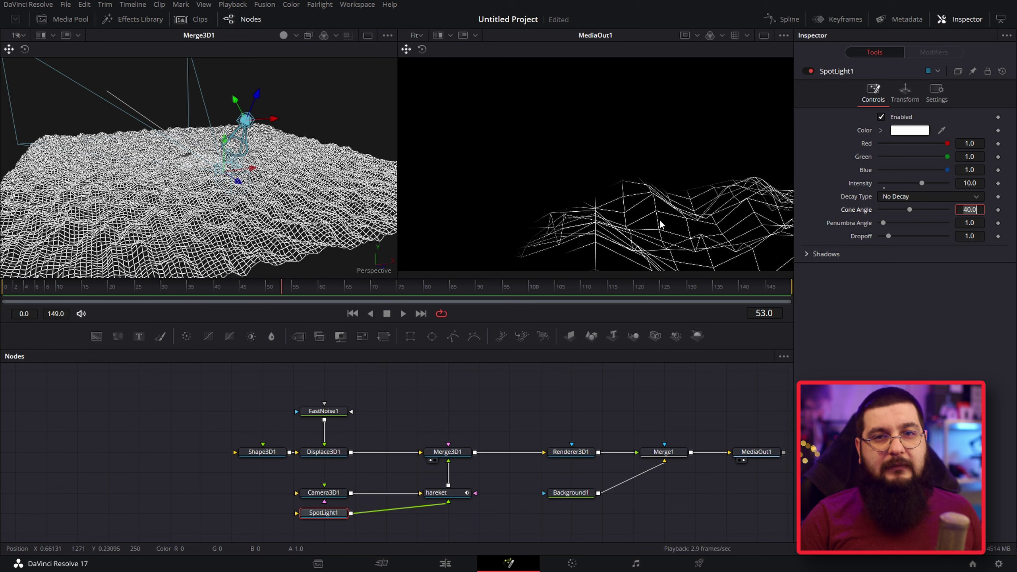
Step: Change SpotLight1's colour to pink (#ff007f)
{"action": "left_click", "coordinate": [909, 130]}
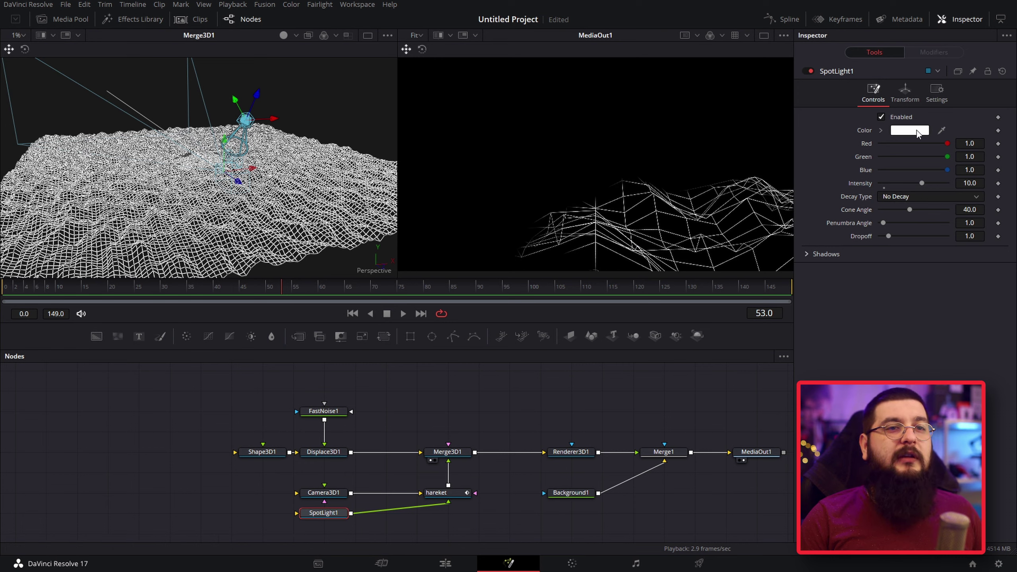
{"action": "left_click", "coordinate": [388, 249]}
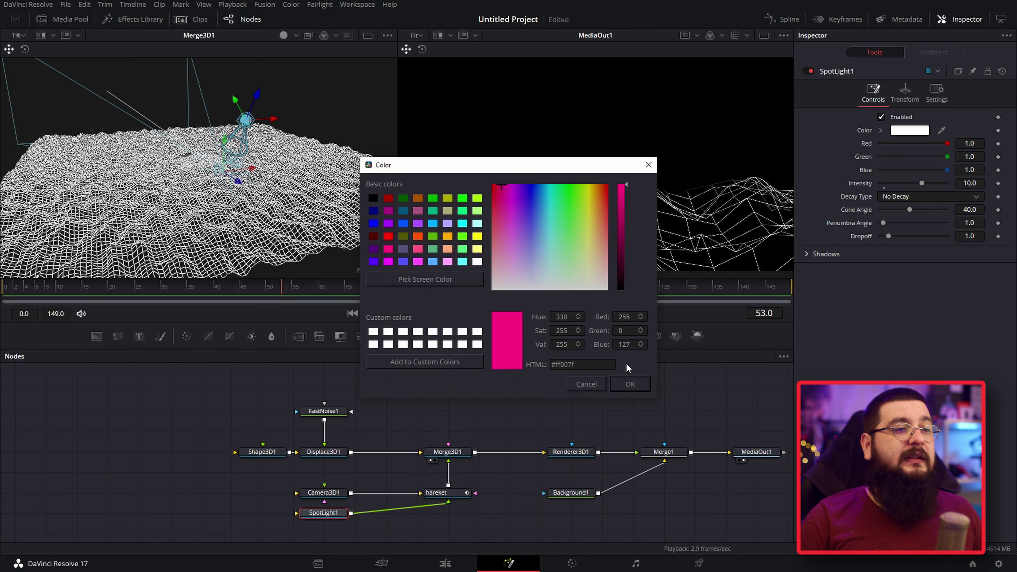
{"action": "left_click", "coordinate": [636, 384]}
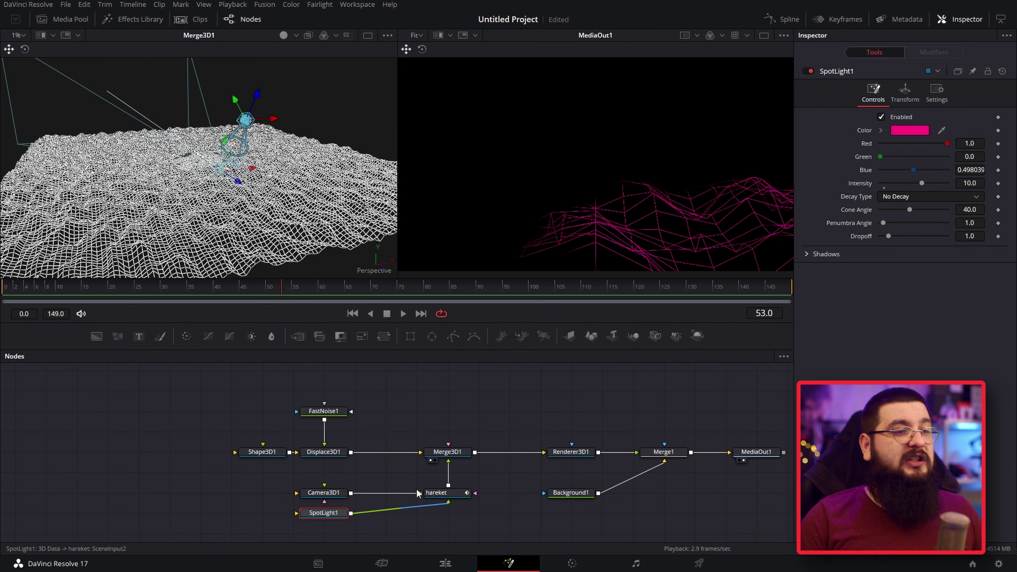
{"action": "scroll", "coordinate": [368, 389], "scroll_direction": "down", "scroll_amount": 2}
{"action": "scroll", "coordinate": [368, 389], "scroll_direction": "right", "scroll_amount": 3}
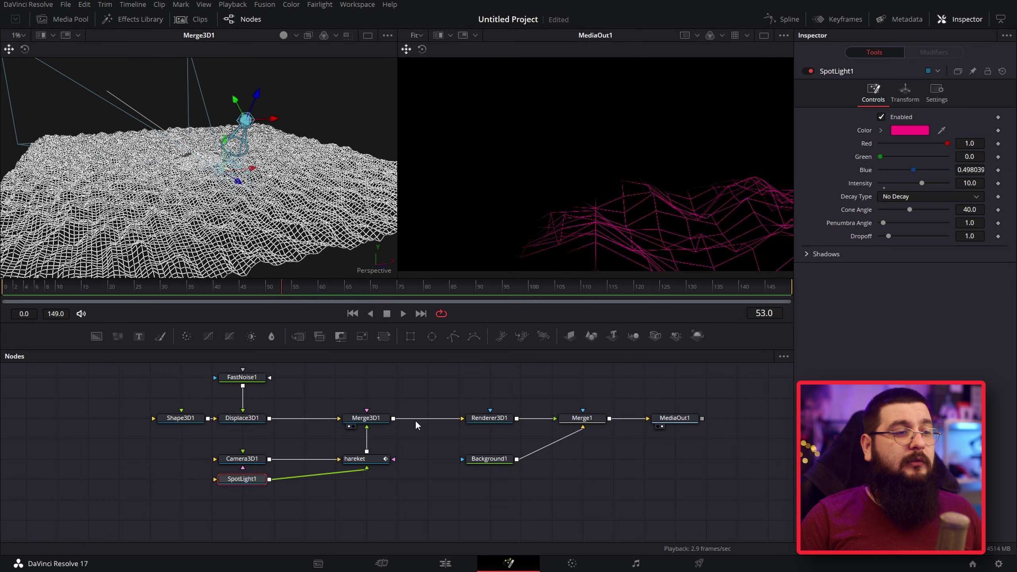
Step: Paste a copy as SpotLight1_1, connect it to hareket, and shift it to X -3.391
{"action": "scroll", "coordinate": [440, 395], "scroll_direction": "left", "scroll_amount": 2}
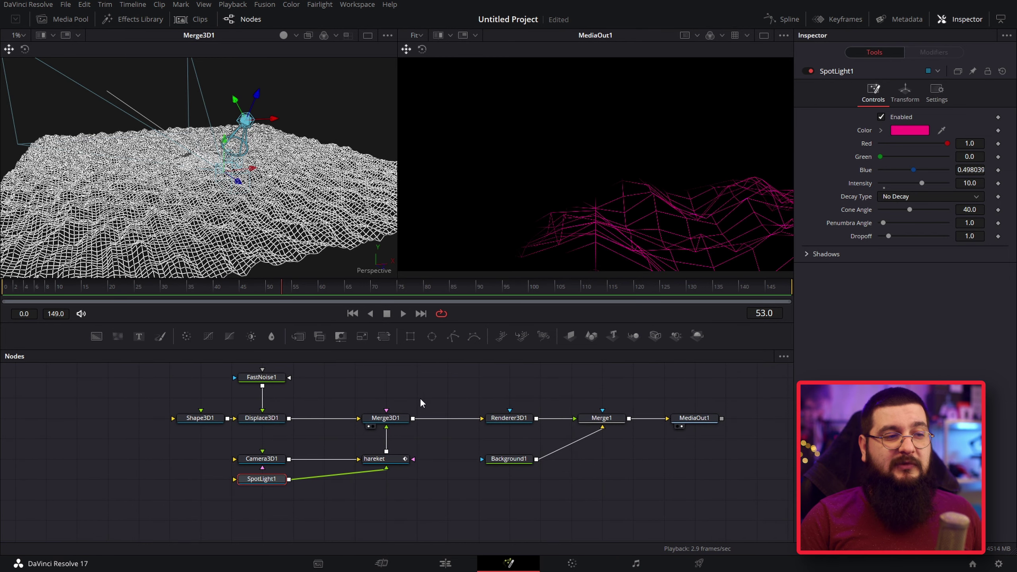
{"action": "left_click_drag", "start_coordinate": [465, 400], "coordinate": [427, 401]}
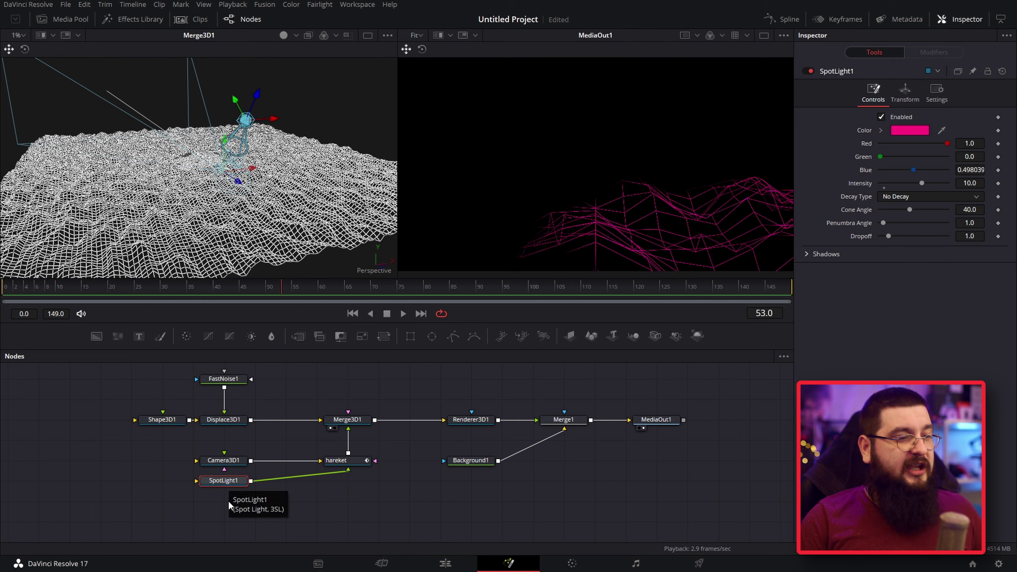
{"action": "left_click", "coordinate": [219, 507]}
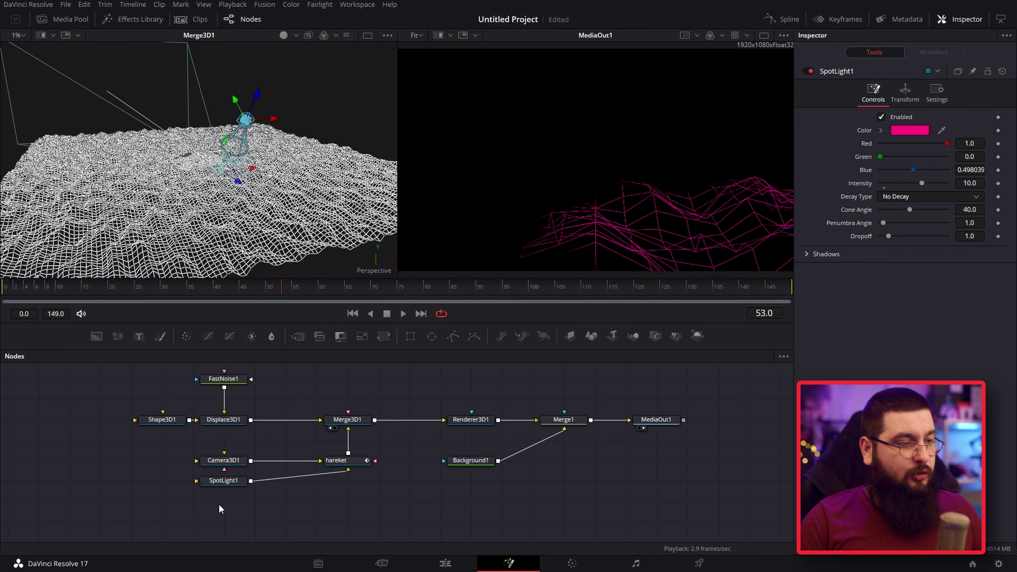
{"action": "key", "text": "ctrl+v"}
{"action": "left_click_drag", "start_coordinate": [251, 502], "coordinate": [340, 461]}
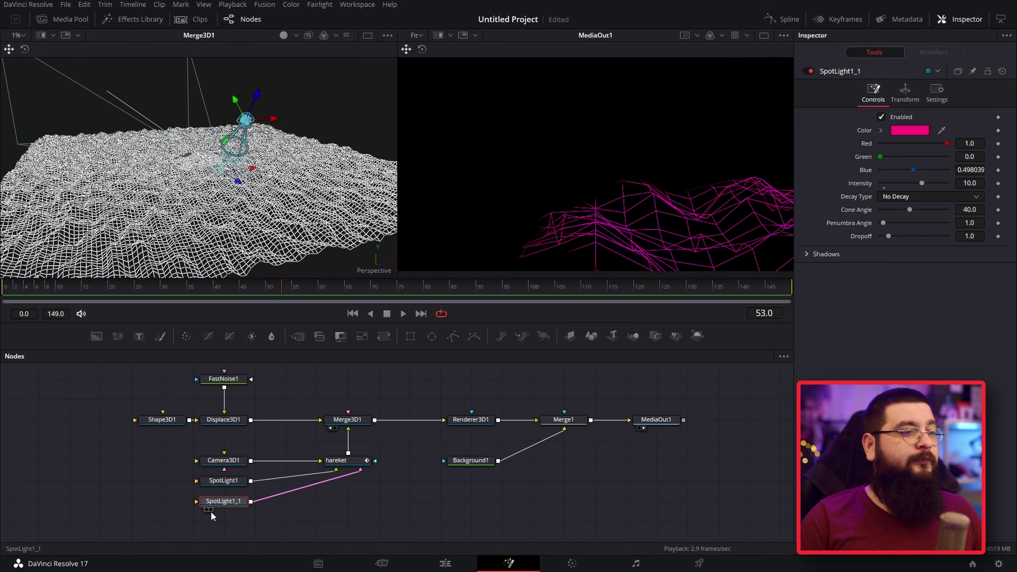
{"action": "left_click", "coordinate": [903, 96]}
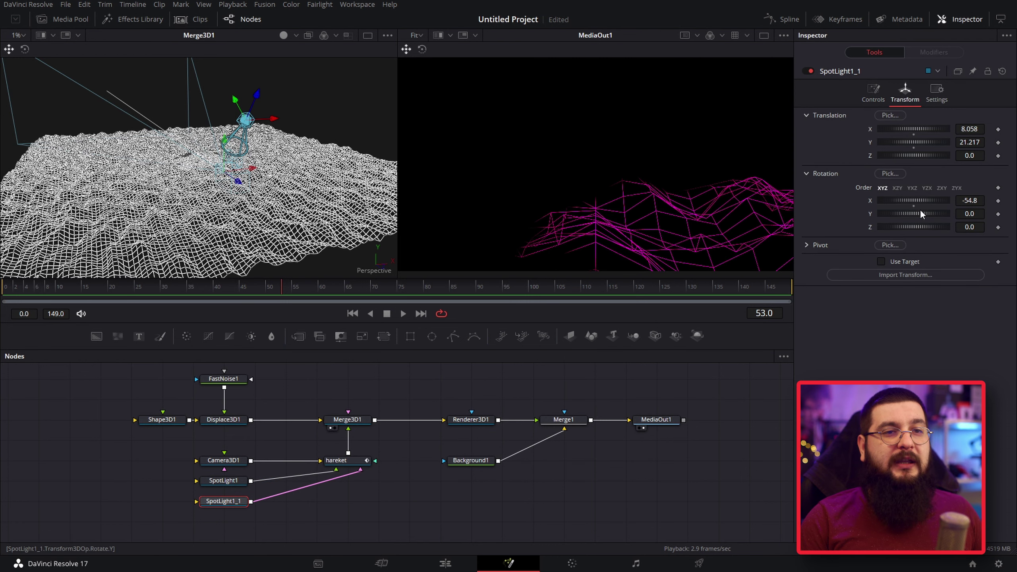
{"action": "left_click_drag", "start_coordinate": [920, 128], "coordinate": [699, 154]}
Step: Make SpotLight1_1 orange and nudge its Translation X slightly
{"action": "left_click", "coordinate": [871, 93]}
{"action": "left_click", "coordinate": [910, 130]}
{"action": "left_click", "coordinate": [417, 236]}
{"action": "left_click", "coordinate": [630, 384]}
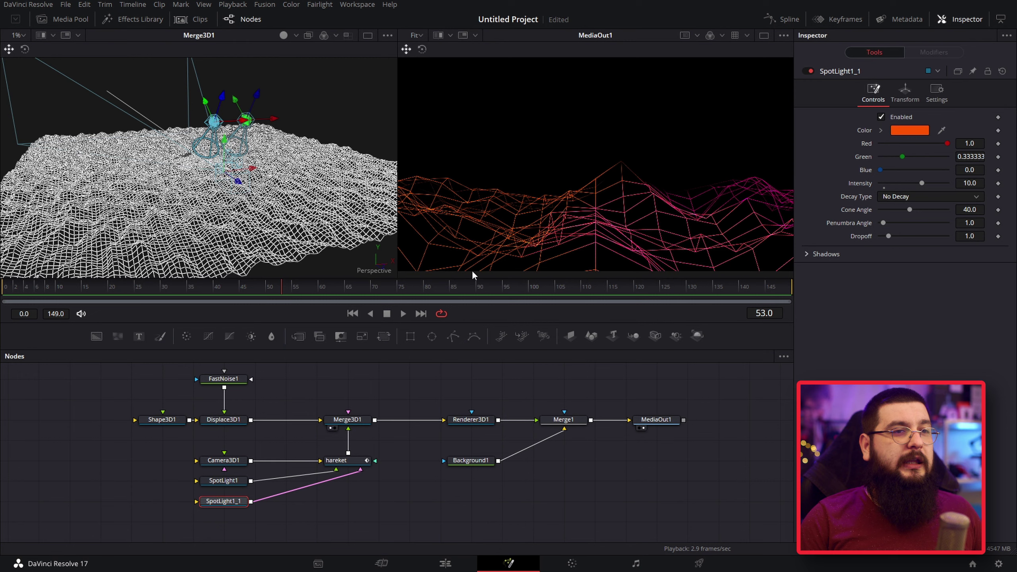
{"action": "left_click", "coordinate": [905, 91]}
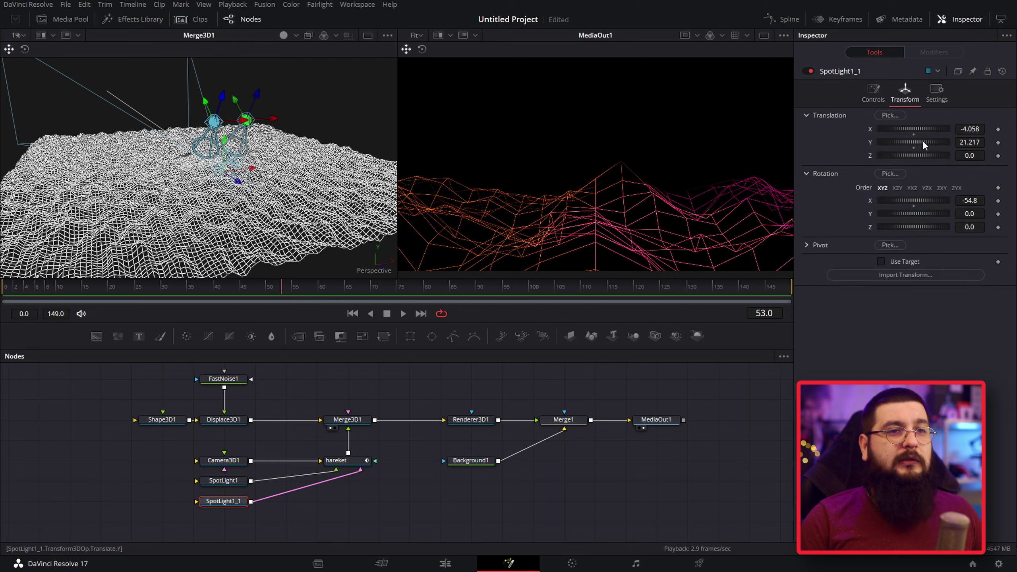
{"action": "left_click_drag", "start_coordinate": [926, 132], "coordinate": [916, 132]}
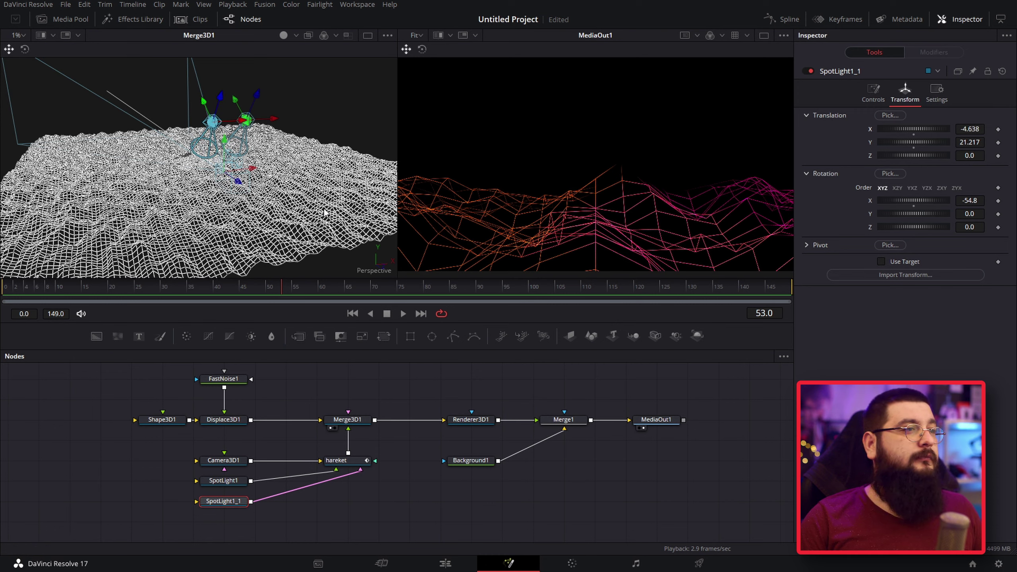
Step: Set the Cone Angle of SpotLight1_1 and SpotLight1 to 50
{"action": "left_click", "coordinate": [873, 92]}
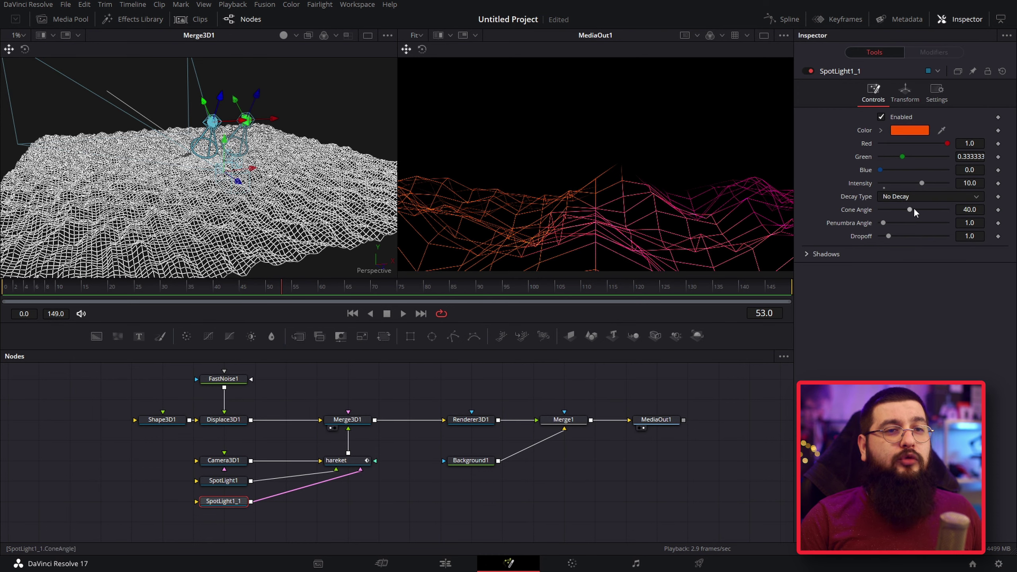
{"action": "left_click_drag", "start_coordinate": [909, 210], "coordinate": [915, 210]}
{"action": "left_click", "coordinate": [969, 210]}
{"action": "type", "text": "50"}
{"action": "key", "text": "Tab"}
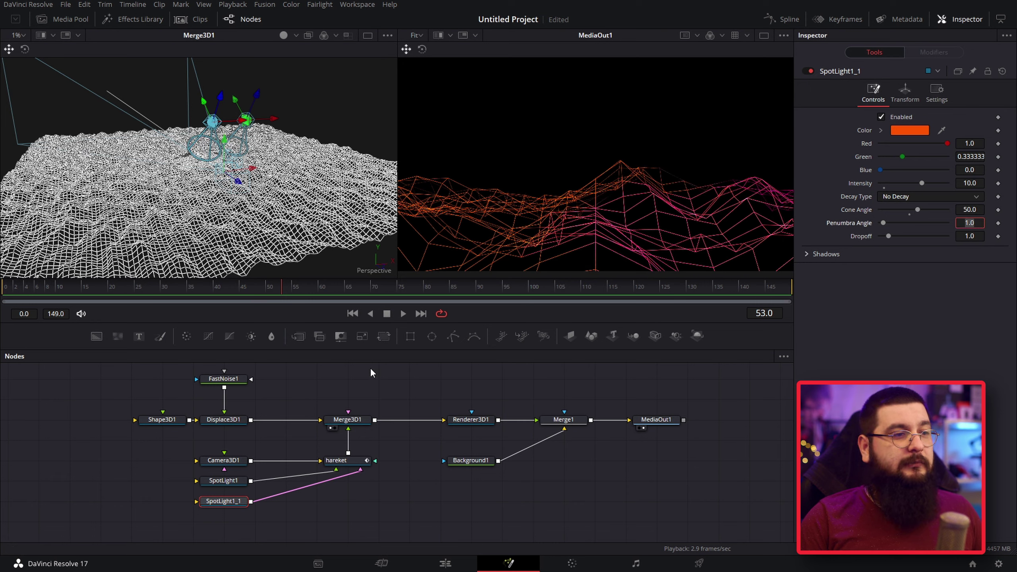
{"action": "left_click", "coordinate": [234, 480]}
{"action": "left_click", "coordinate": [969, 209]}
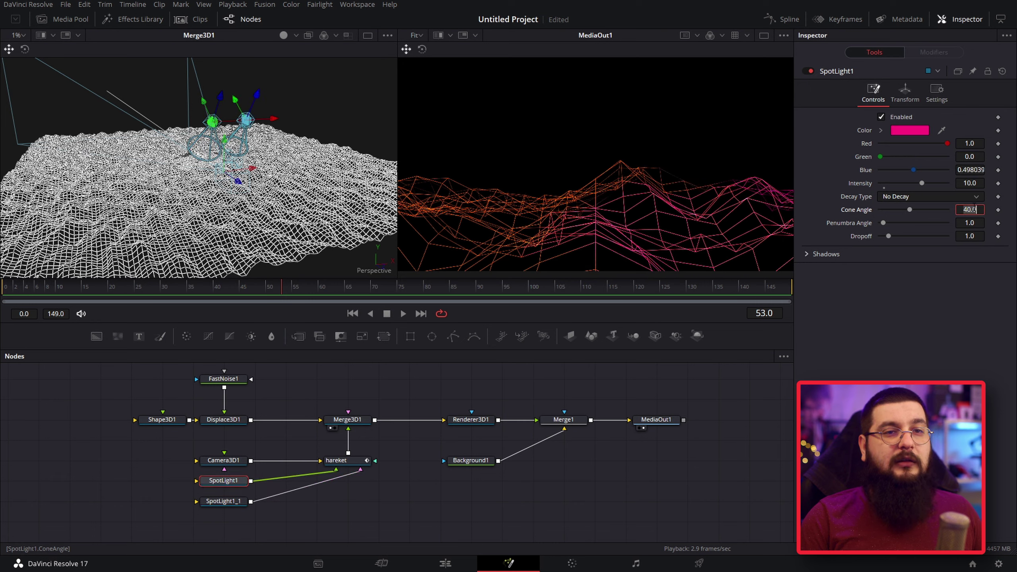
{"action": "type", "text": "50"}
{"action": "key", "text": "Tab"}
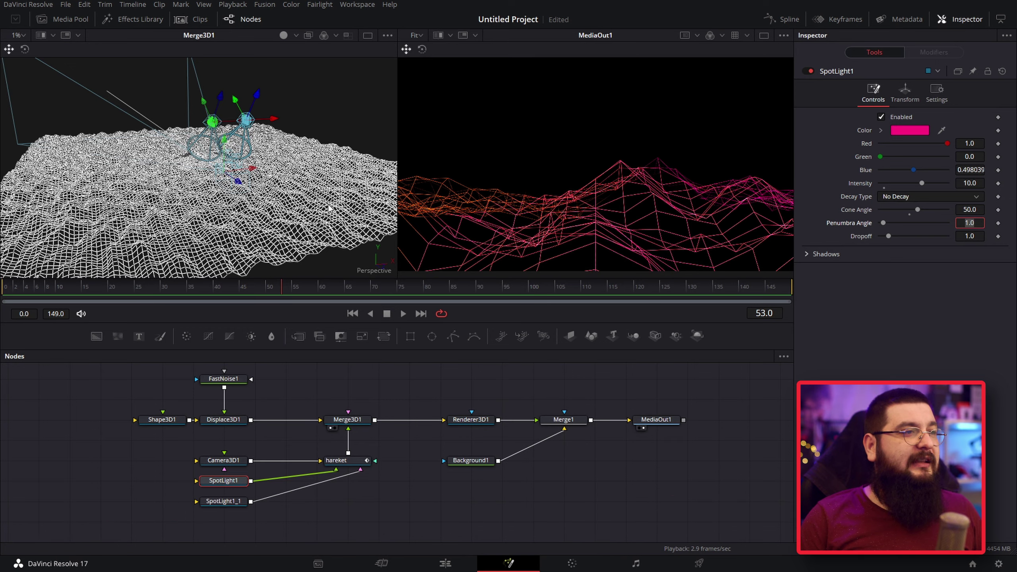
{"action": "left_click_drag", "start_coordinate": [327, 189], "coordinate": [279, 160]}
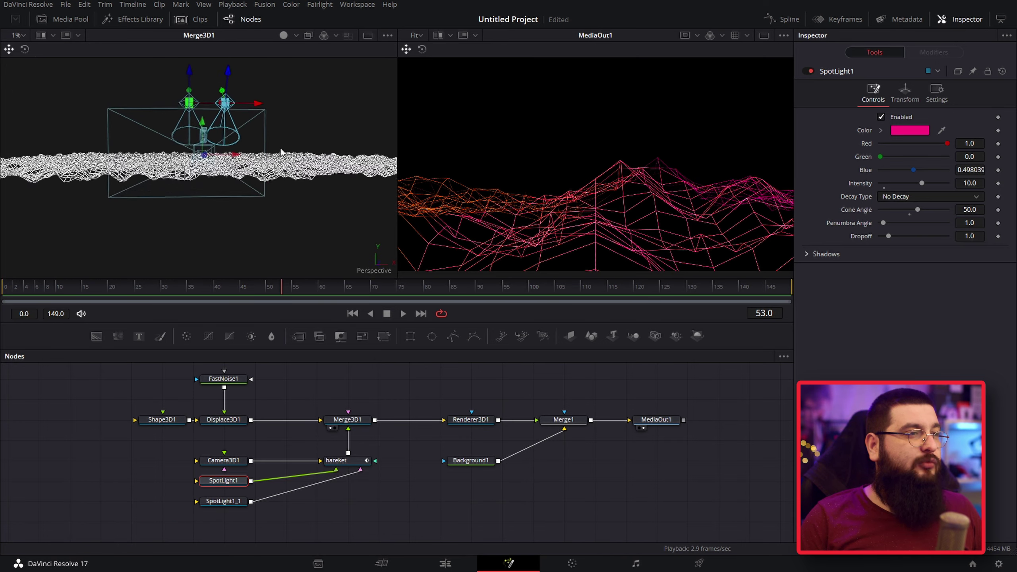
Step: Move the orange SpotLight1_1 to Translation X -6.58 and save the project
{"action": "left_click", "coordinate": [226, 502]}
{"action": "left_click", "coordinate": [905, 96]}
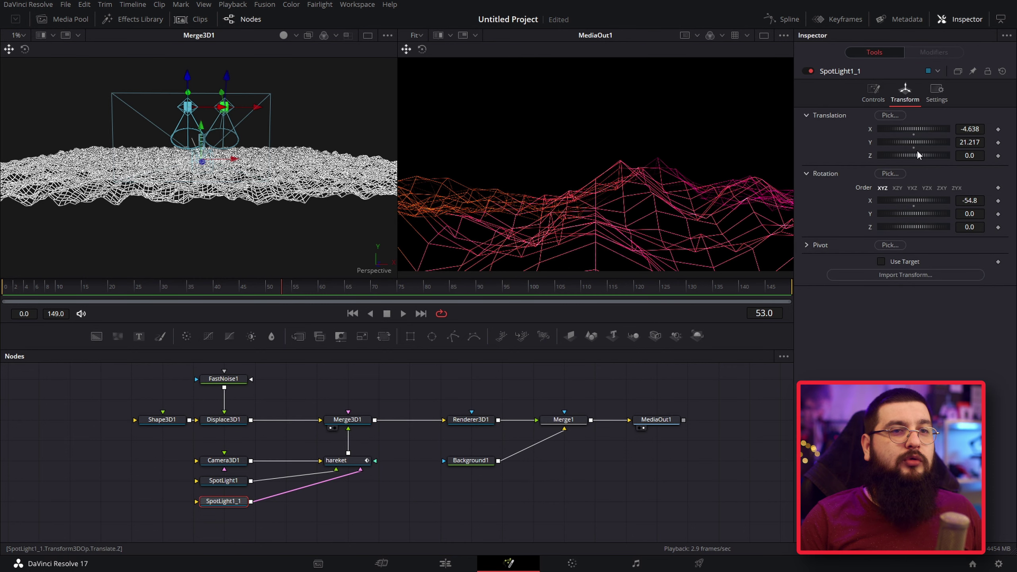
{"action": "left_click_drag", "start_coordinate": [918, 129], "coordinate": [884, 127]}
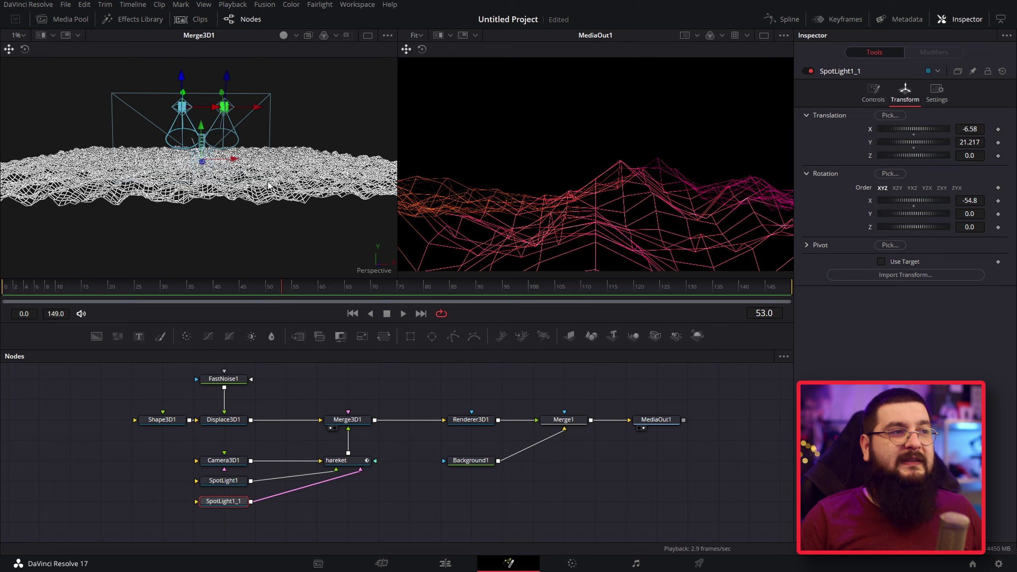
{"action": "left_click_drag", "start_coordinate": [141, 185], "coordinate": [341, 206]}
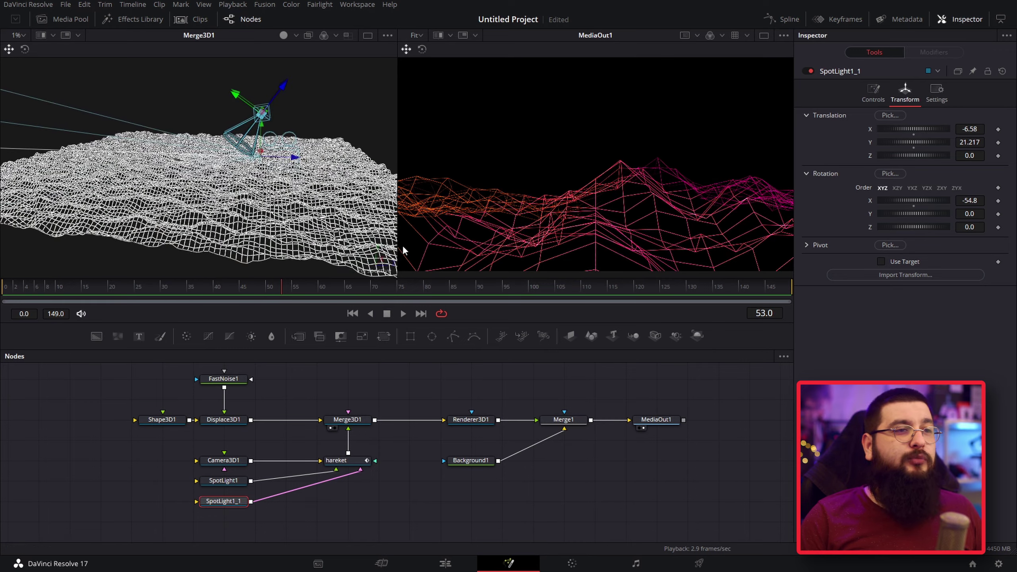
{"action": "key", "text": "ctrl+s"}
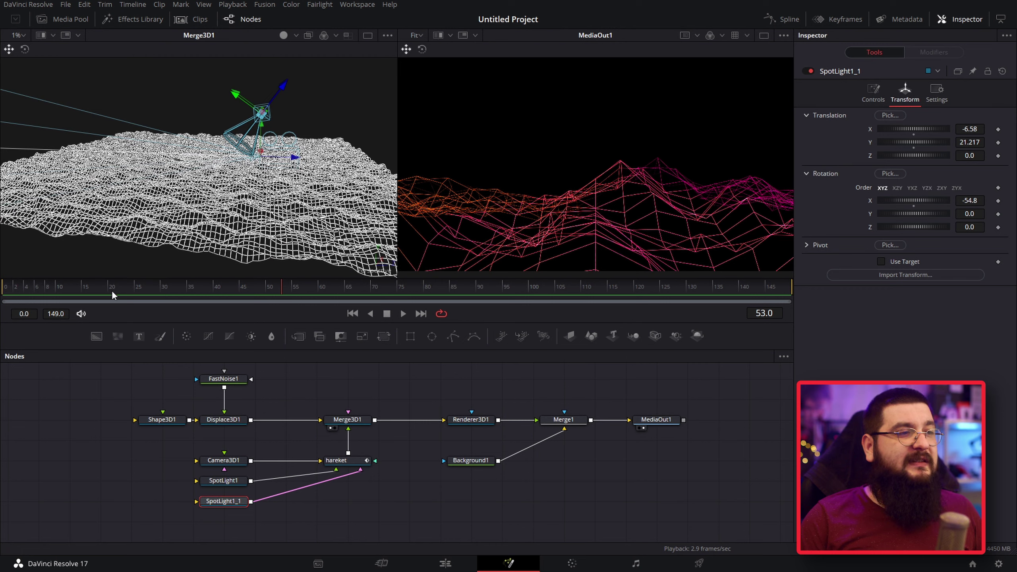
Step: Scrub through the hareket light merge's animation to preview the new lighting
{"action": "left_click", "coordinate": [348, 460]}
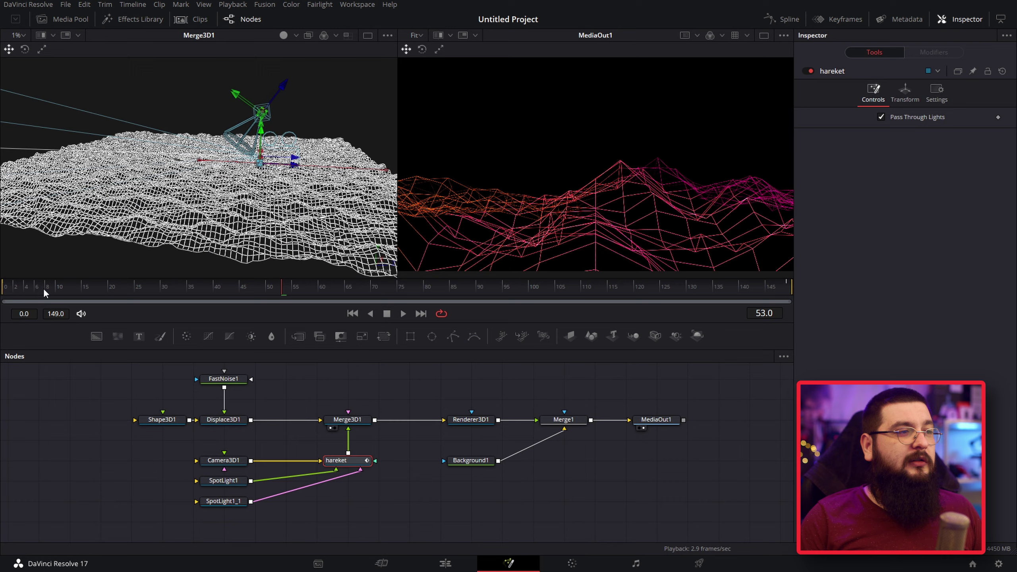
{"action": "mouse_move", "coordinate": [52, 290]}
{"action": "left_mouse_down"}
{"action": "mouse_move", "coordinate": [480, 291]}
{"action": "mouse_move", "coordinate": [359, 291]}
{"action": "left_mouse_up"}
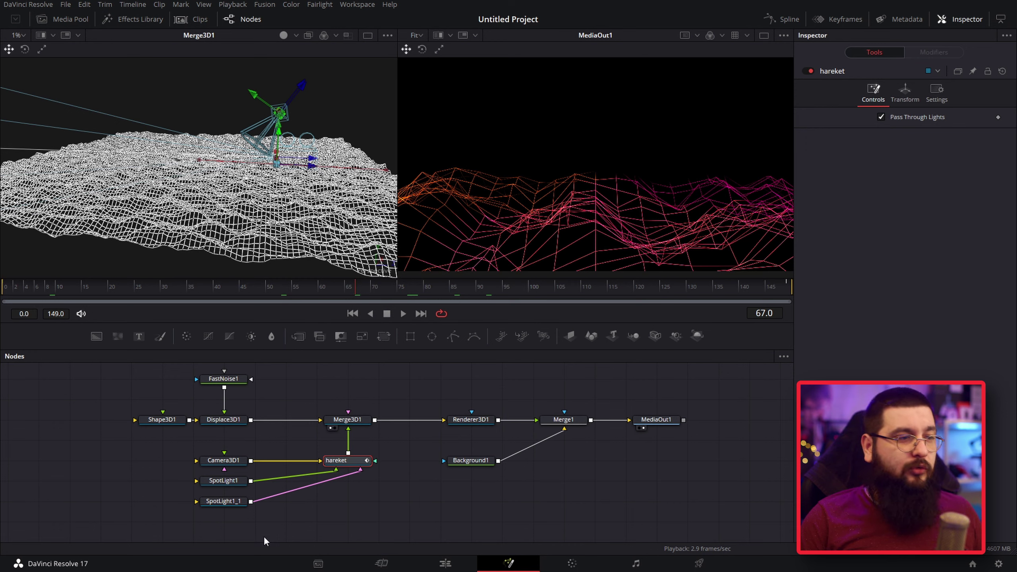
{"action": "left_click", "coordinate": [313, 519]}
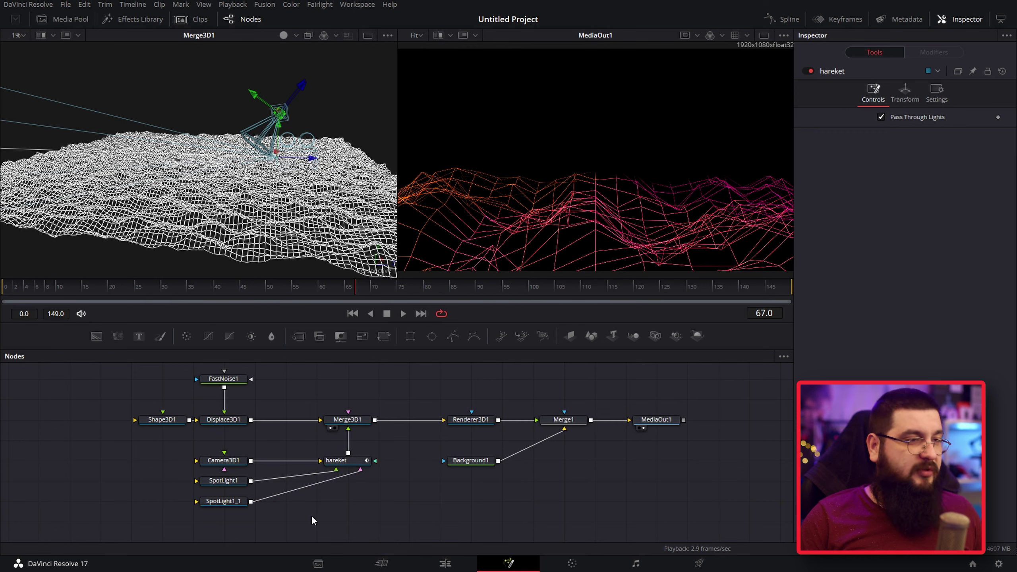
Step: Add a Directional Light node and connect it into the hareket merge
{"action": "key", "text": "shift+space"}
{"action": "type", "text": "displace"}
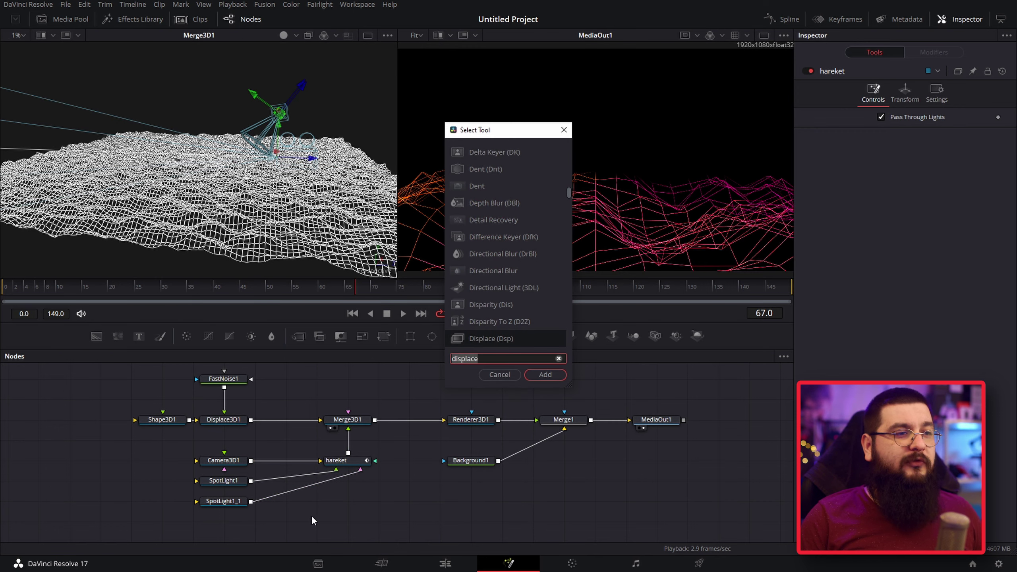
{"action": "type", "text": "directi"}
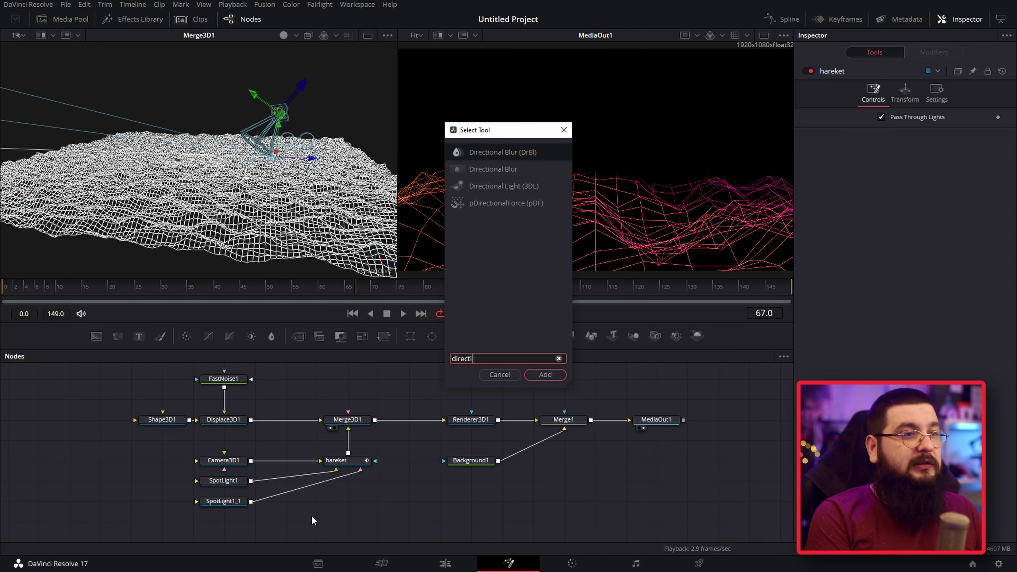
{"action": "key", "text": "Down"}
{"action": "key", "text": "Down"}
{"action": "key", "text": "Return"}
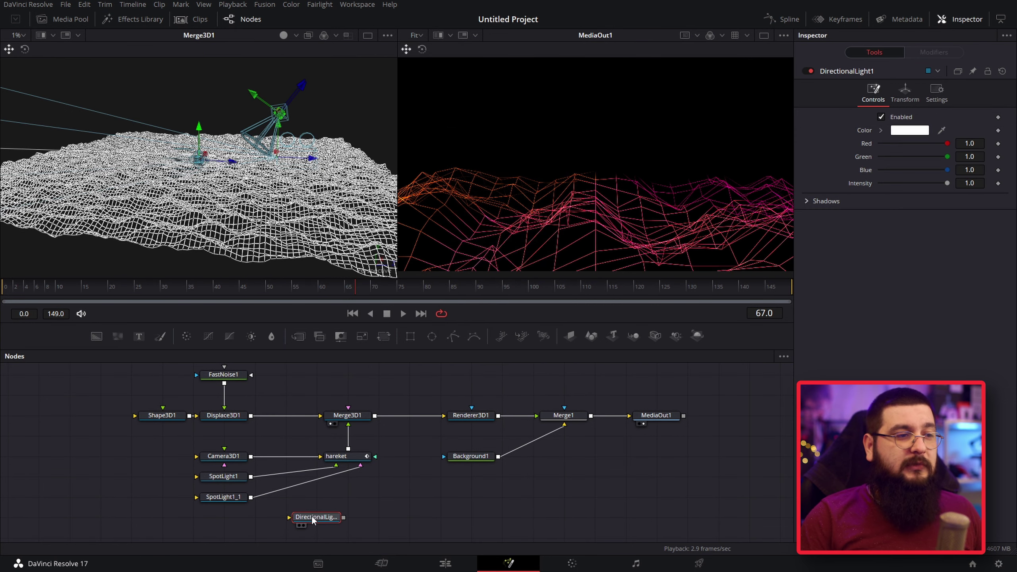
{"action": "mouse_move", "coordinate": [327, 519]}
{"action": "left_mouse_down"}
{"action": "mouse_move", "coordinate": [234, 518]}
{"action": "mouse_move", "coordinate": [355, 464]}
{"action": "left_mouse_up"}
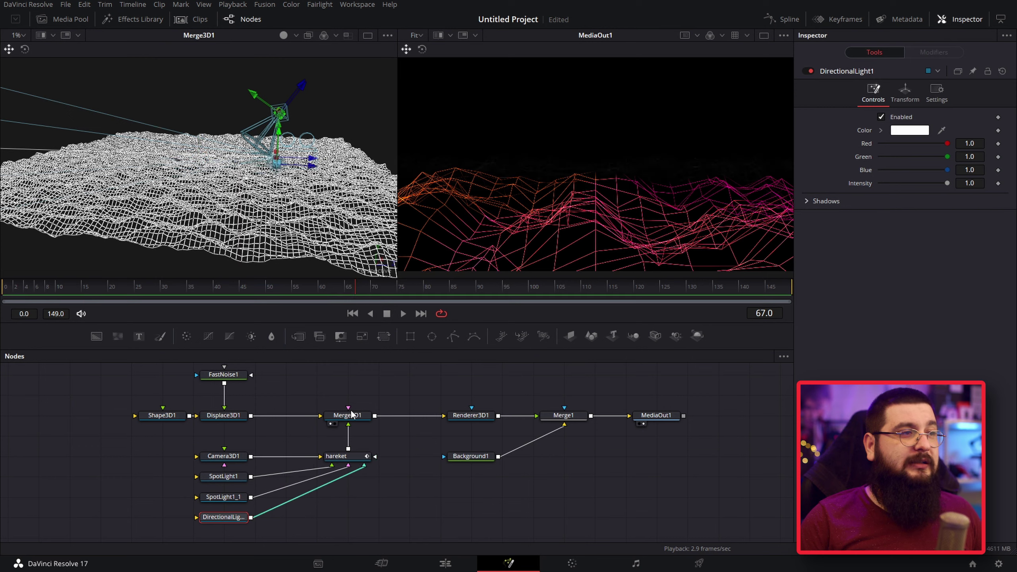
Step: Position the directional light at Translation Y 28.435 and Z -34.06
{"action": "left_click", "coordinate": [909, 100]}
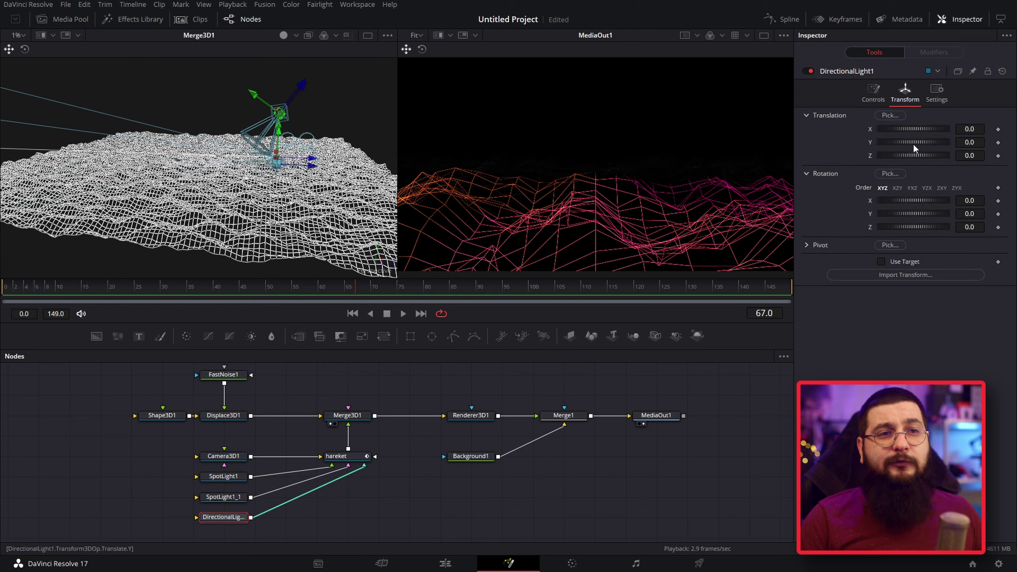
{"action": "mouse_move", "coordinate": [910, 142]}
{"action": "left_mouse_down"}
{"action": "mouse_move", "coordinate": [893, 143]}
{"action": "mouse_move", "coordinate": [937, 142]}
{"action": "mouse_move", "coordinate": [910, 116]}
{"action": "mouse_move", "coordinate": [1000, 143]}
{"action": "mouse_move", "coordinate": [951, 138]}
{"action": "left_mouse_up"}
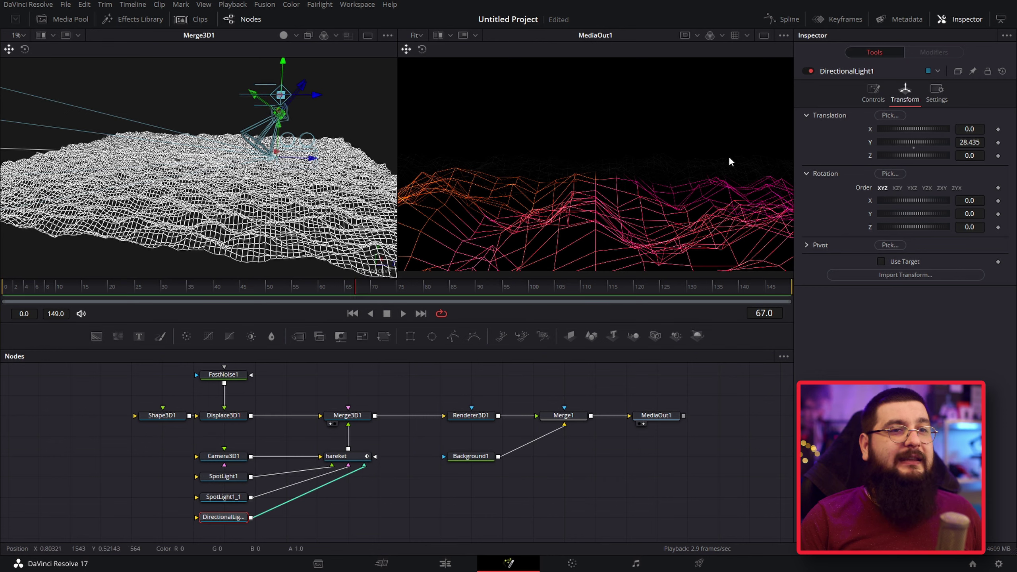
{"action": "left_click_drag", "start_coordinate": [923, 154], "coordinate": [798, 156]}
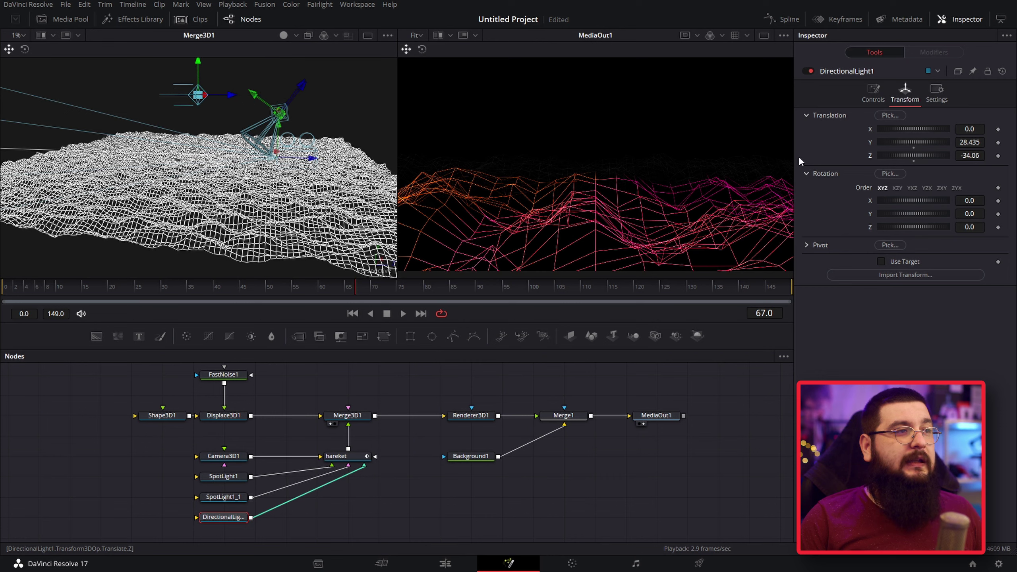
{"action": "left_click", "coordinate": [868, 101]}
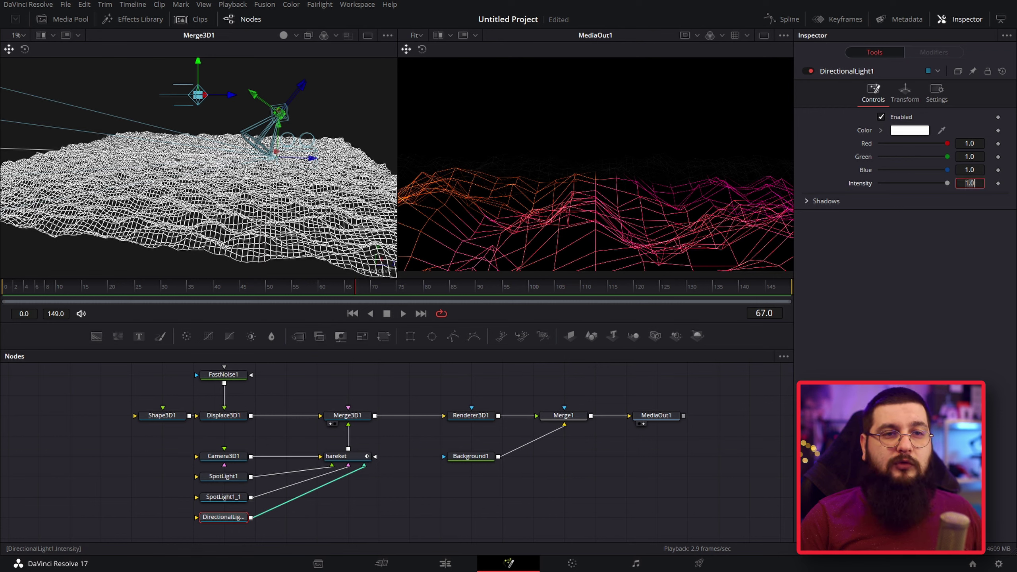
Step: Set the directional light's intensity to 5 and colour it a light purple (#aa55ff)
{"action": "type", "text": "5"}
{"action": "key", "text": "Return"}
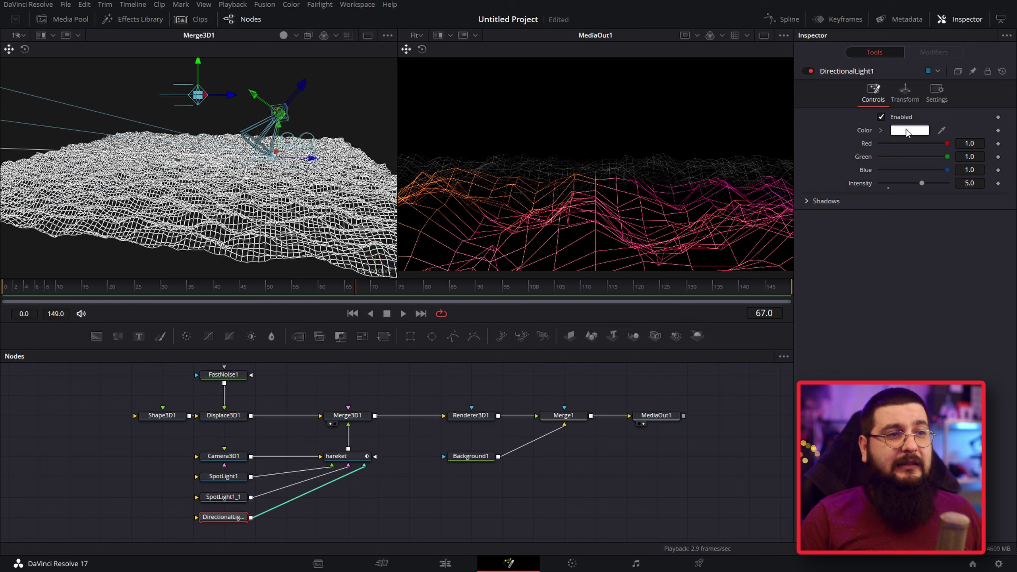
{"action": "left_click", "coordinate": [908, 131]}
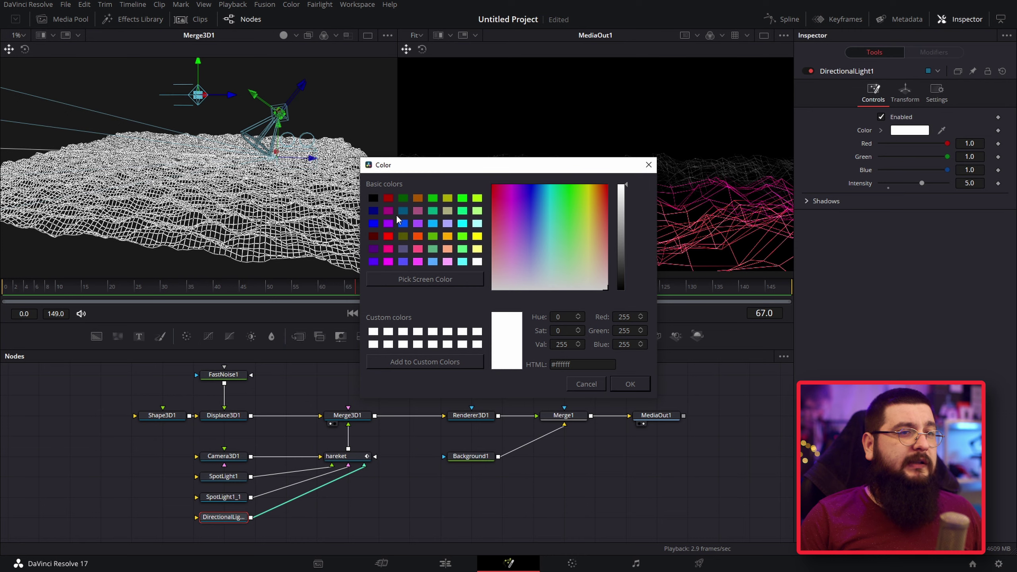
{"action": "left_click", "coordinate": [389, 224]}
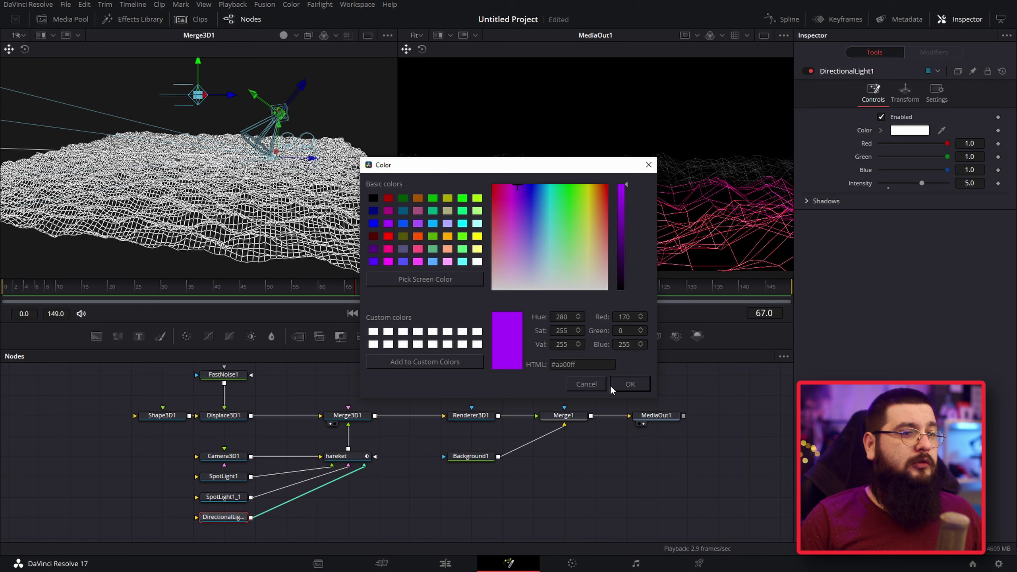
{"action": "left_click", "coordinate": [627, 385]}
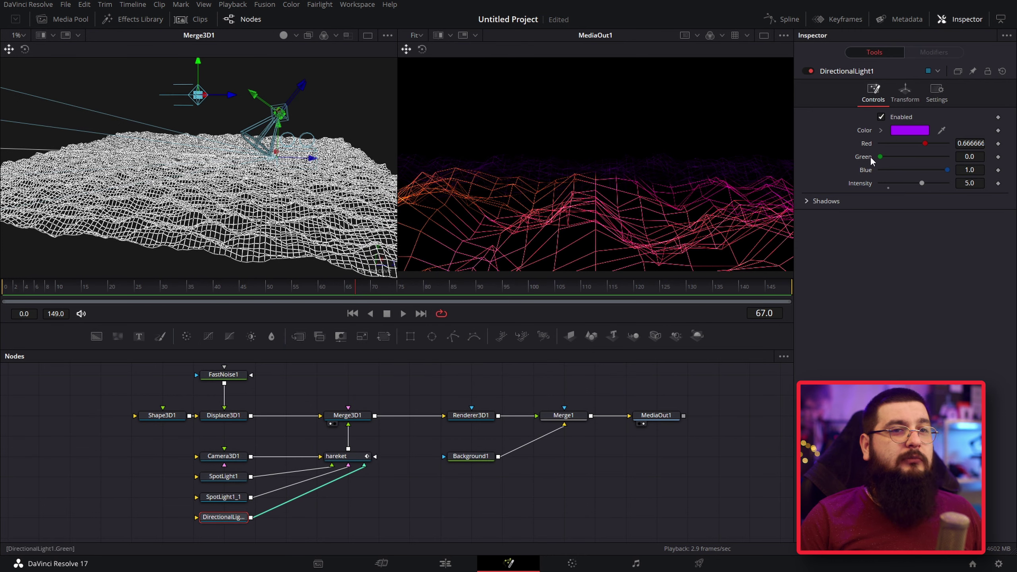
{"action": "left_click", "coordinate": [908, 130]}
{"action": "mouse_move", "coordinate": [593, 172]}
{"action": "left_mouse_down"}
{"action": "mouse_move", "coordinate": [486, 212]}
{"action": "mouse_move", "coordinate": [364, 172]}
{"action": "left_mouse_up"}
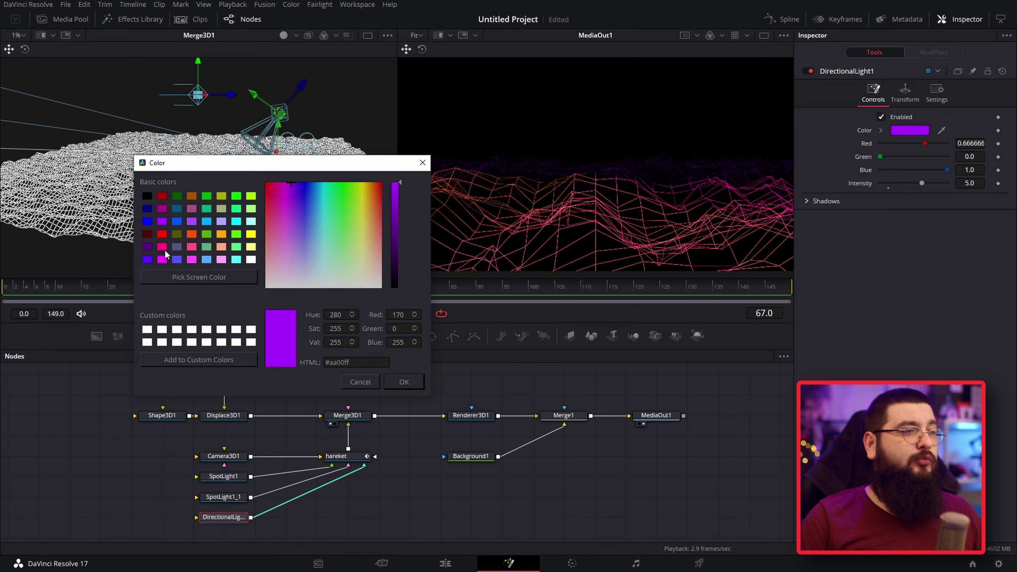
{"action": "left_click", "coordinate": [192, 222]}
{"action": "left_click", "coordinate": [410, 386]}
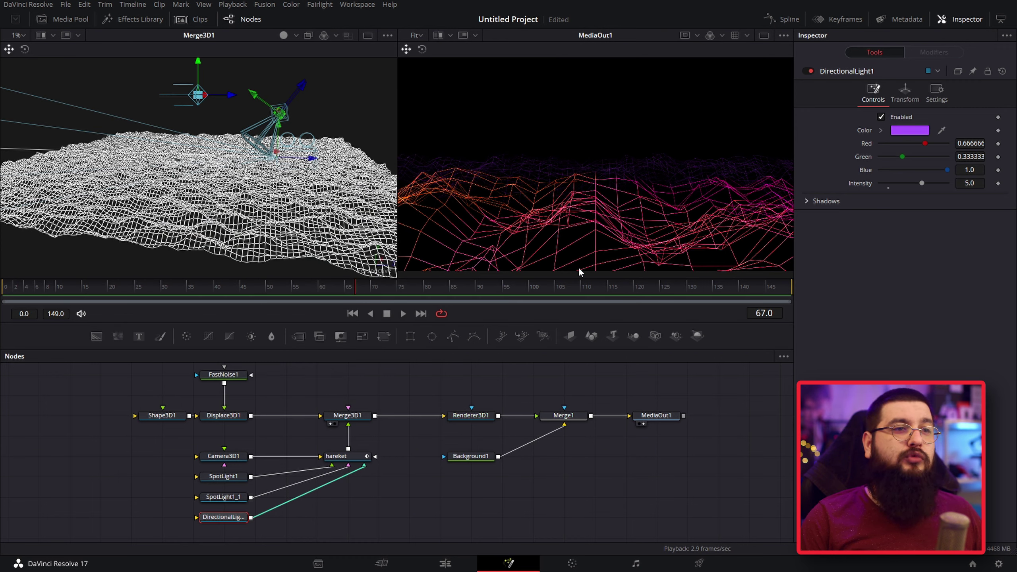
Step: Tilt the directional light to Rotation X -36.5 and set its intensity to 2
{"action": "left_click", "coordinate": [906, 93]}
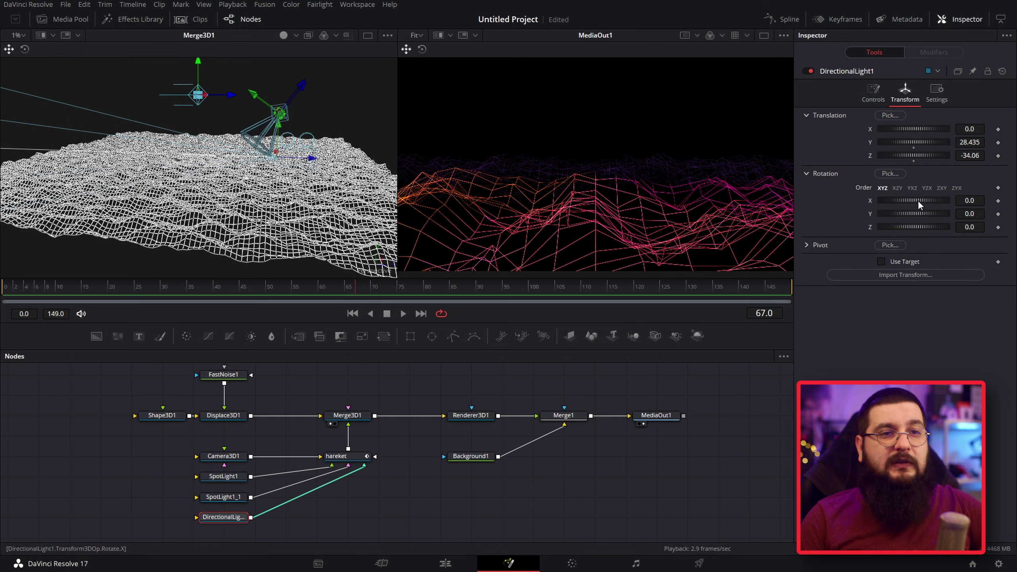
{"action": "left_click_drag", "start_coordinate": [918, 200], "coordinate": [910, 199]}
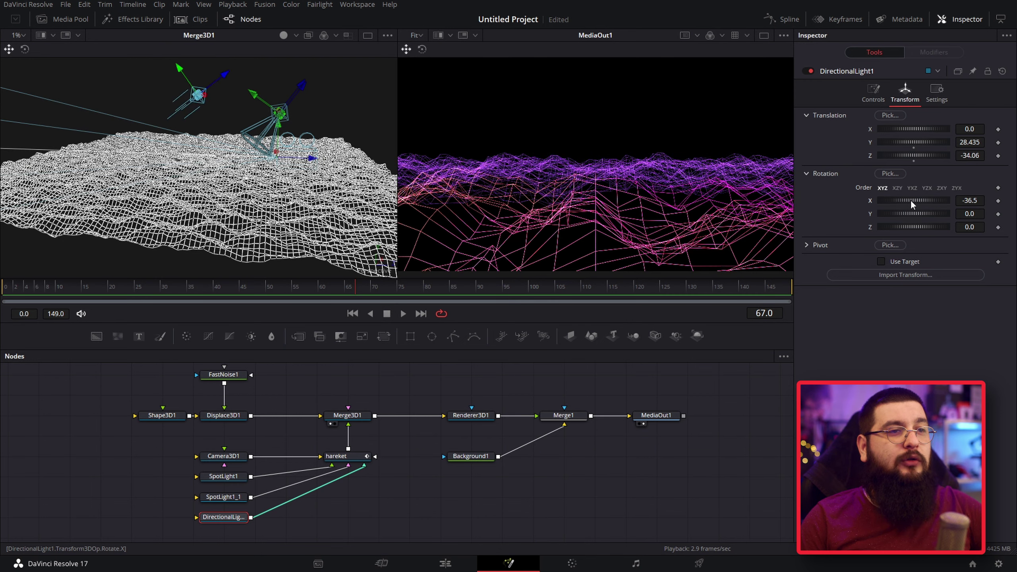
{"action": "left_click", "coordinate": [873, 92]}
{"action": "left_click", "coordinate": [968, 183]}
{"action": "type", "text": "2"}
{"action": "key", "text": "Return"}
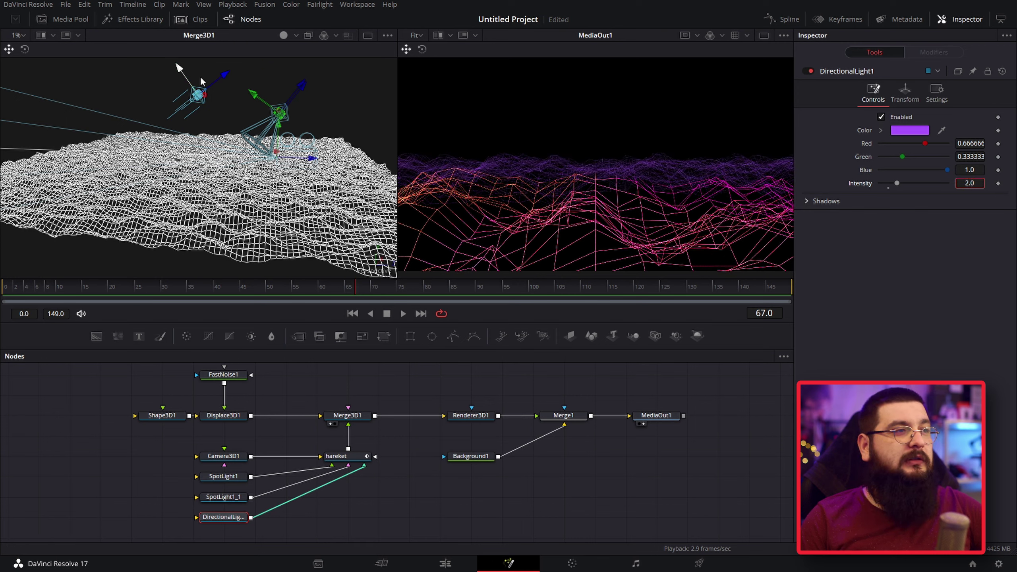
Step: Preview frames 12 to 108, then set Camera3D1's Translation Y to 2
{"action": "left_click", "coordinate": [67, 287]}
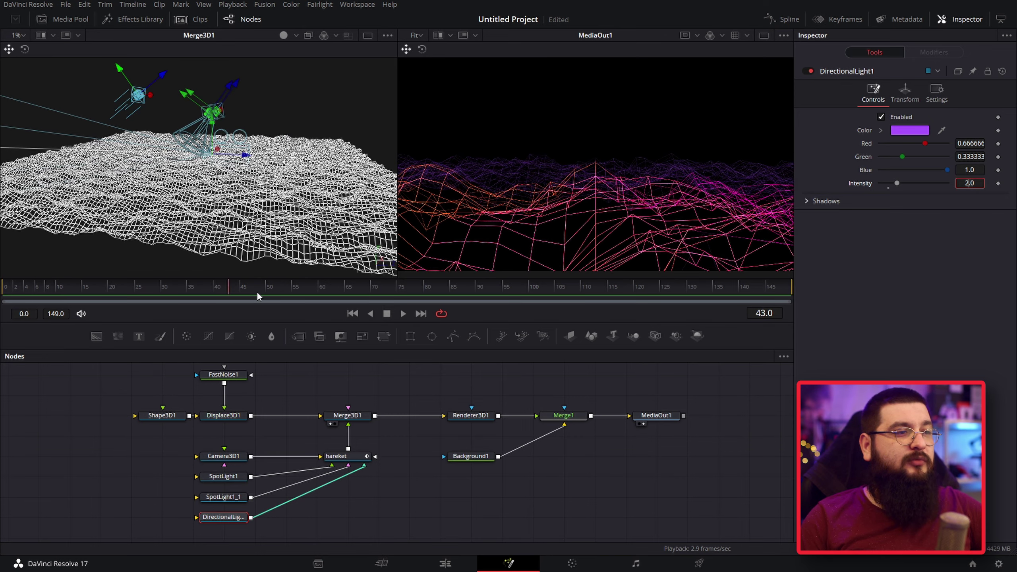
{"action": "left_click_drag", "start_coordinate": [258, 297], "coordinate": [573, 298]}
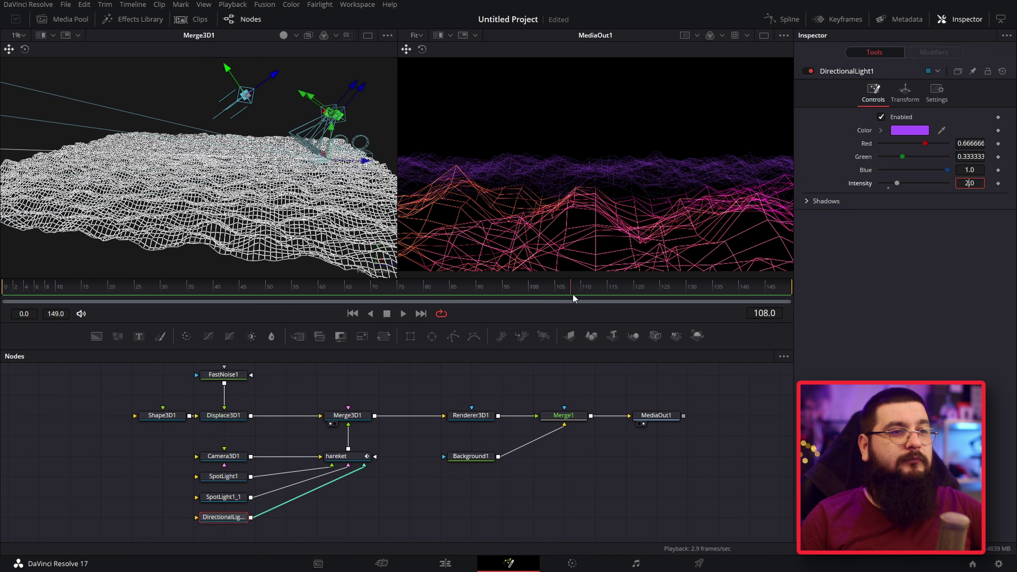
{"action": "left_click", "coordinate": [224, 456]}
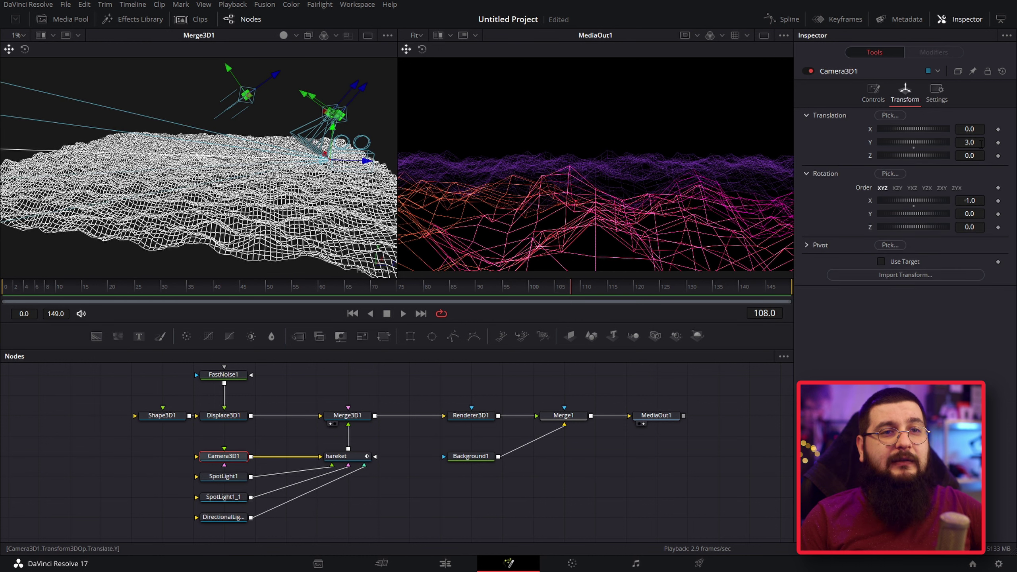
{"action": "type", "text": "2"}
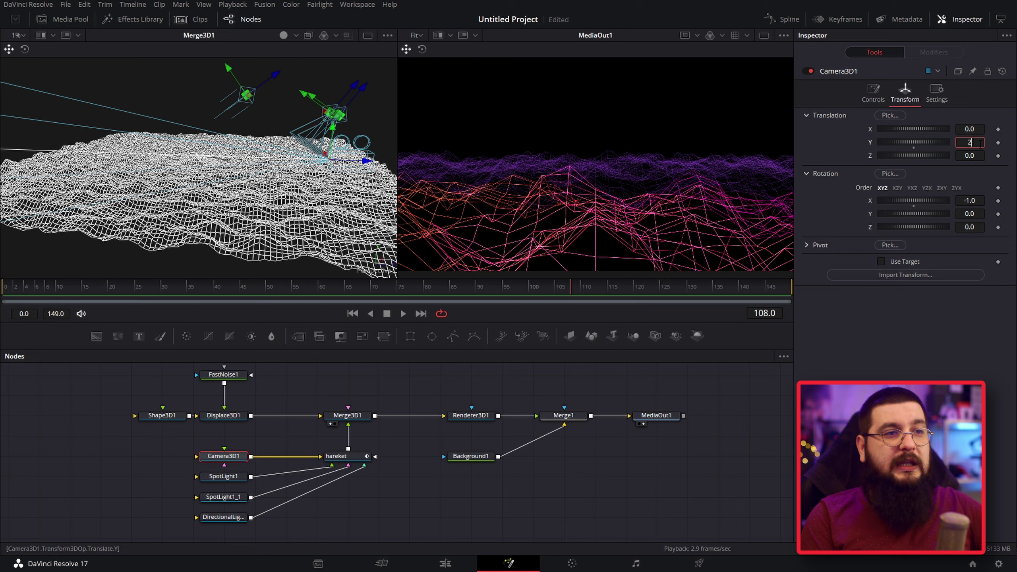
{"action": "key", "text": "Tab"}
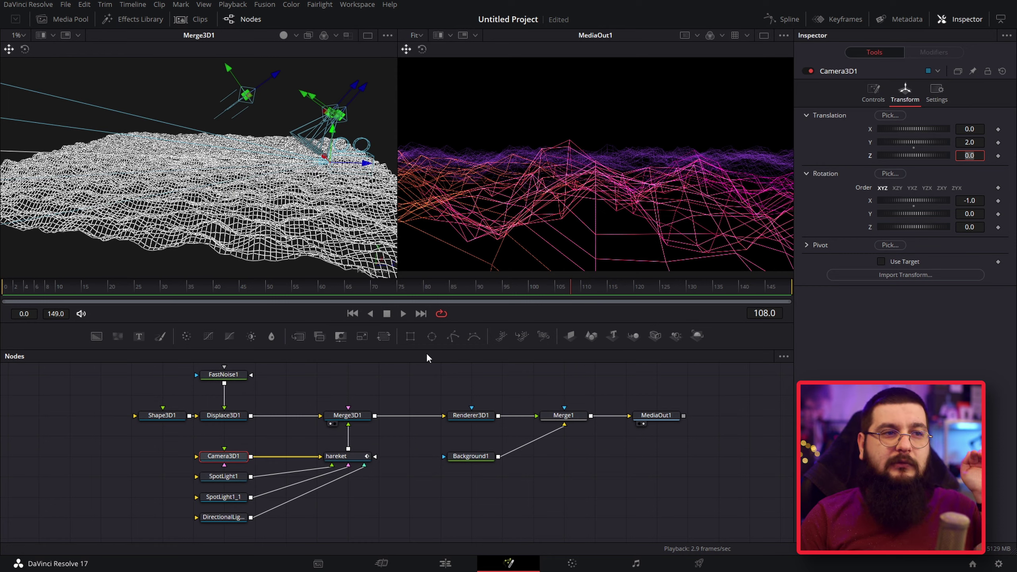
Step: Play the animation from the start and check frames 91 and 111 at camera height 2
{"action": "left_click_drag", "start_coordinate": [25, 289], "coordinate": [4, 288]}
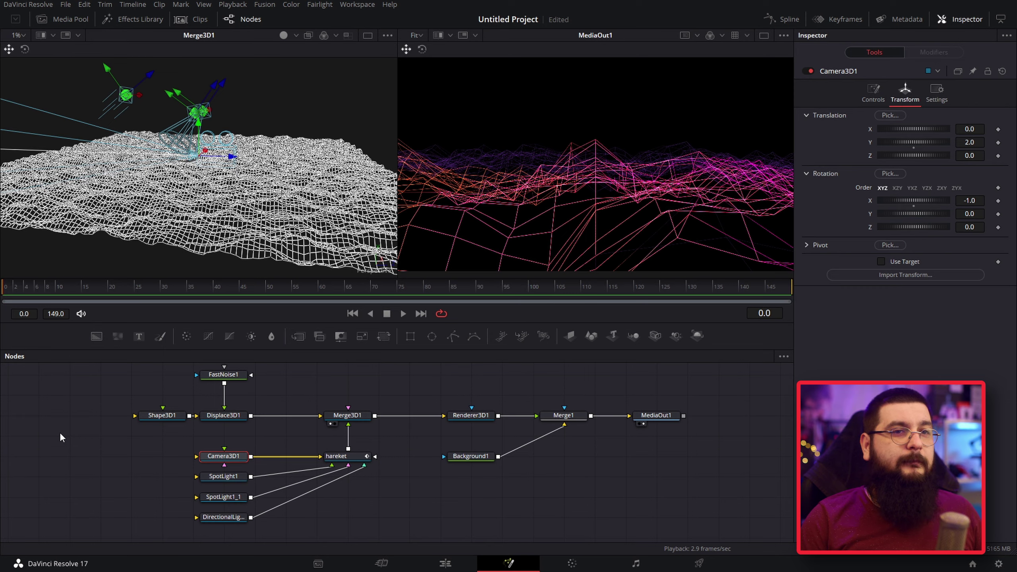
{"action": "key", "text": "space"}
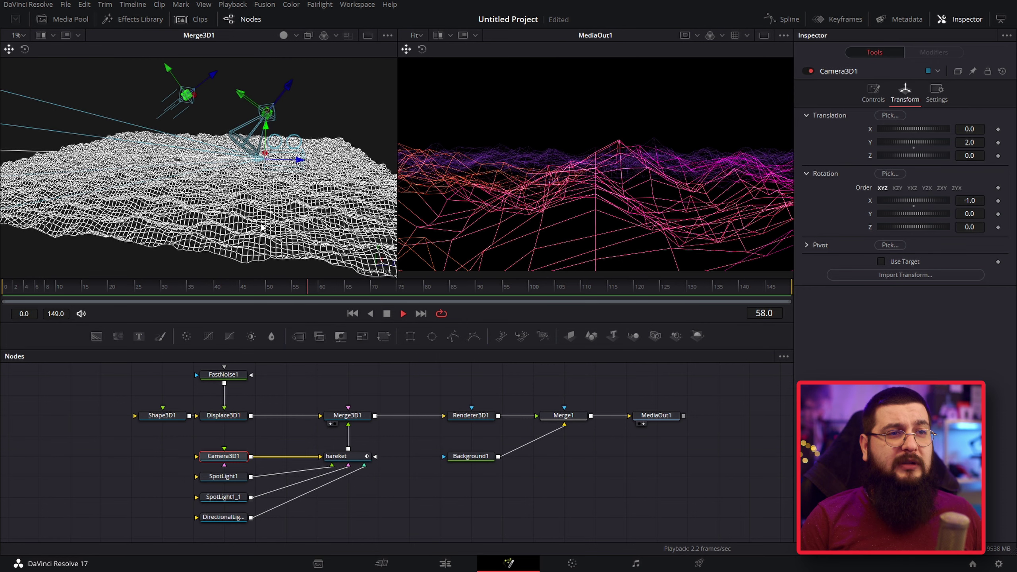
{"action": "key", "text": "space"}
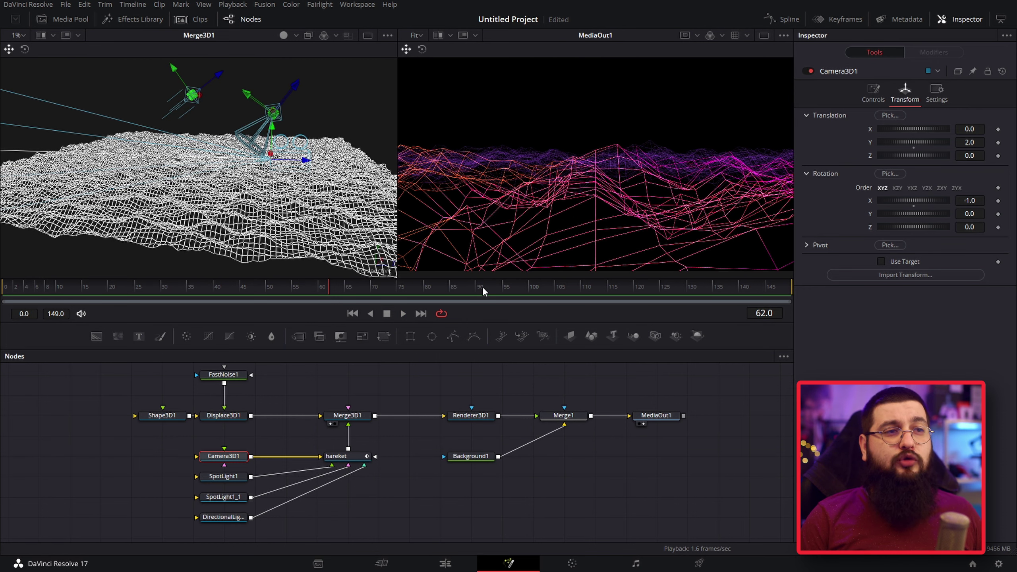
{"action": "left_click", "coordinate": [482, 288]}
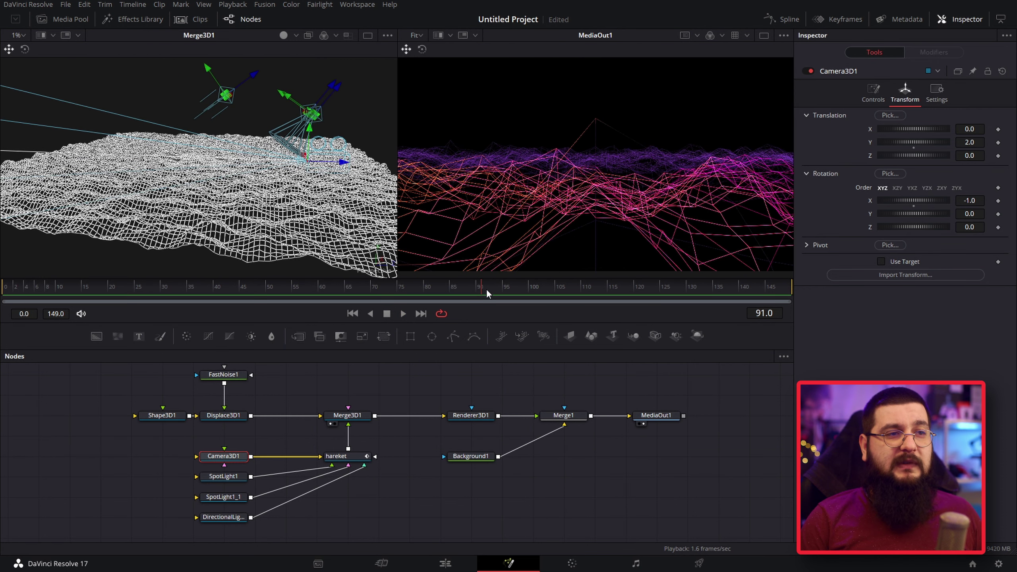
{"action": "left_click", "coordinate": [589, 286]}
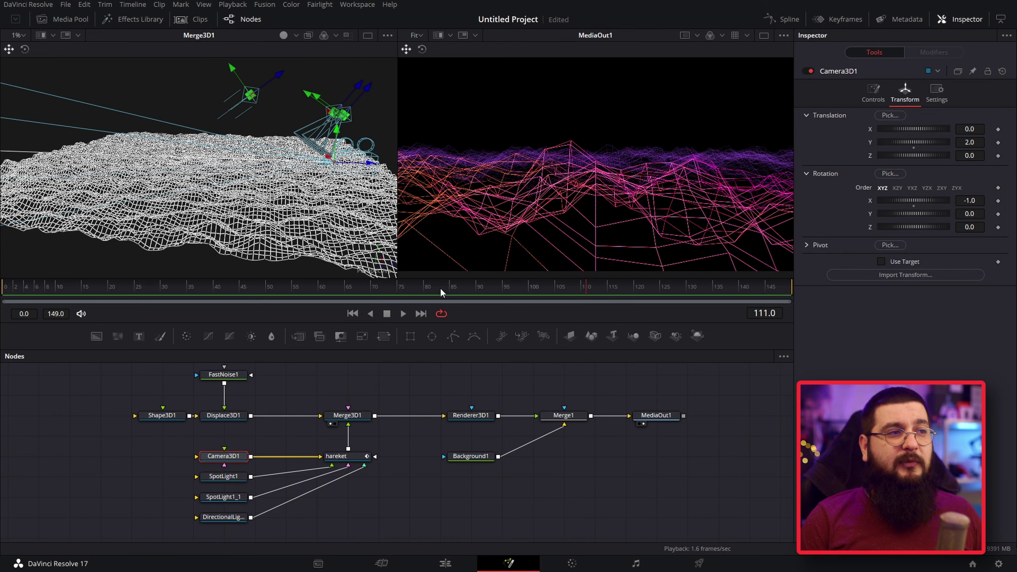
Step: Try a camera height of 3, then settle on Translation Y 2.5
{"action": "type", "text": "3"}
{"action": "key", "text": "Tab"}
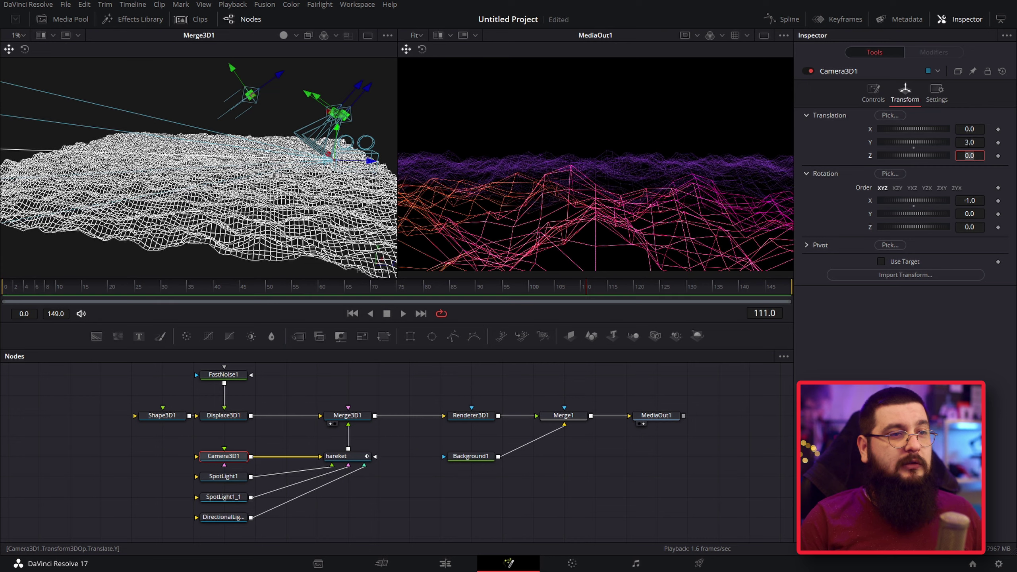
{"action": "left_click", "coordinate": [967, 142]}
{"action": "type", "text": "2"}
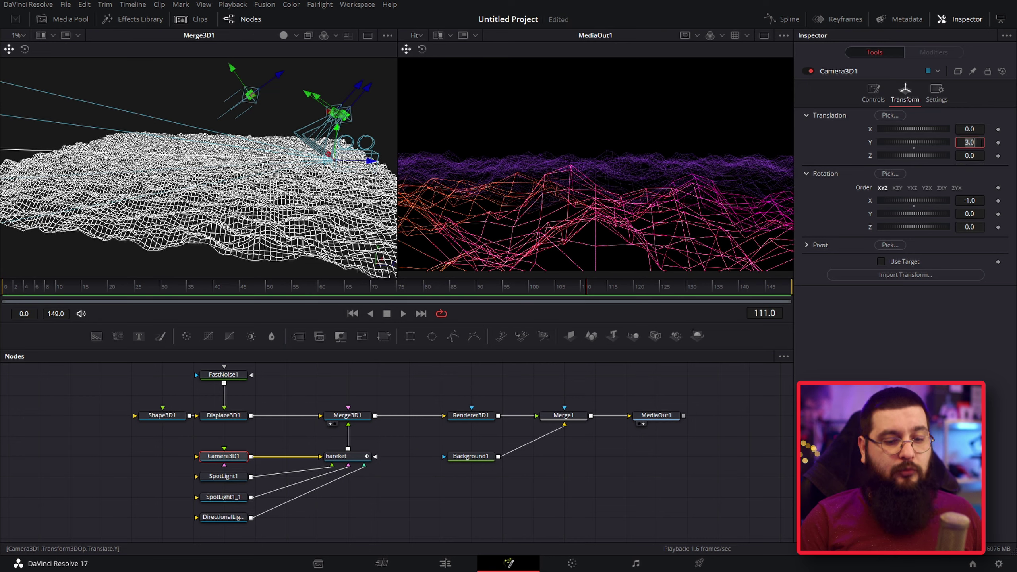
{"action": "type", "text": ".5"}
{"action": "key", "text": "Tab"}
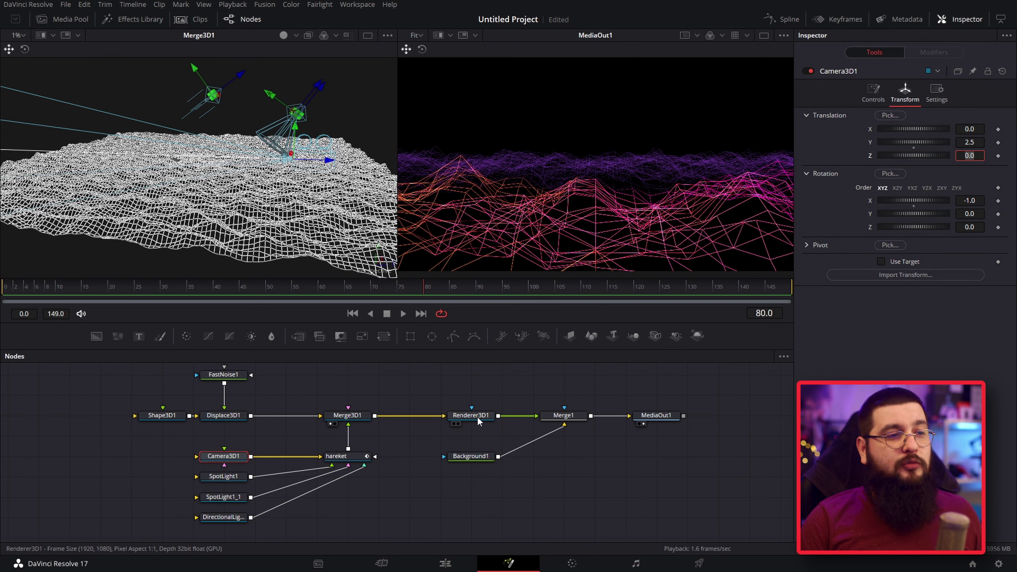
Step: On Renderer3D1, expand Accumulation Effects and check Enable Accumulation Effects for depth-of-field blur
{"action": "mouse_move", "coordinate": [478, 421]}
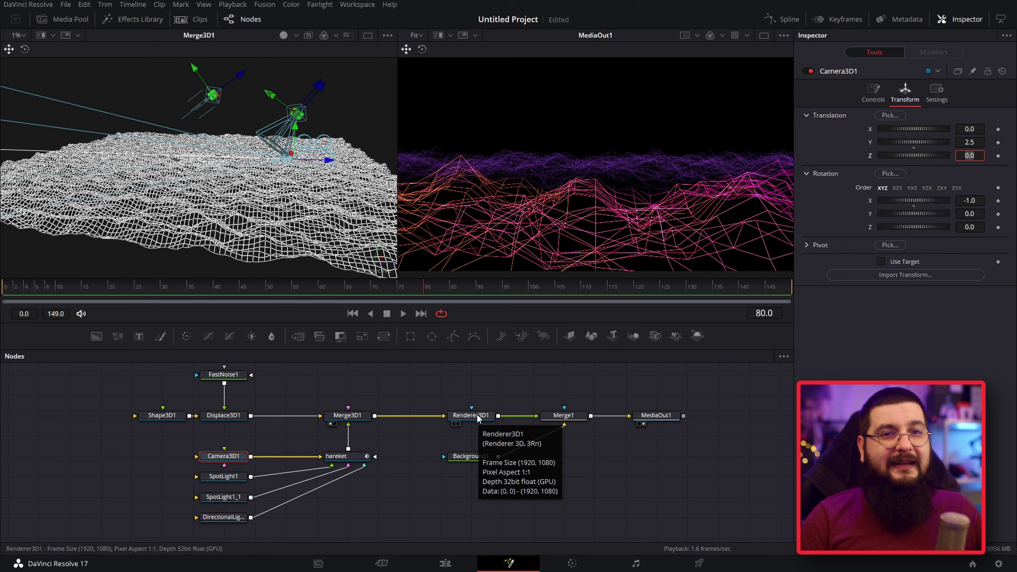
{"action": "left_click", "coordinate": [479, 417]}
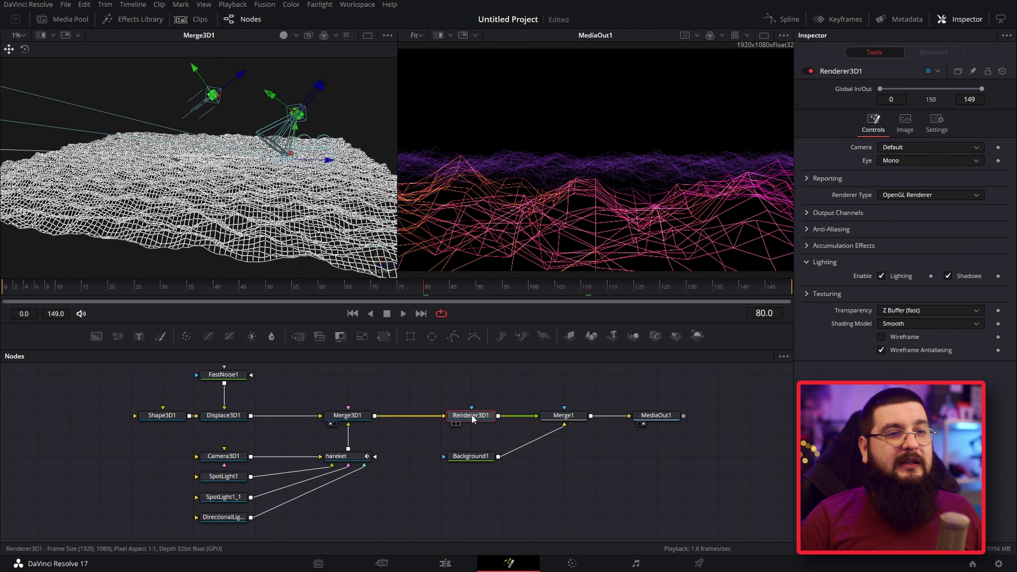
{"action": "left_click", "coordinate": [805, 245]}
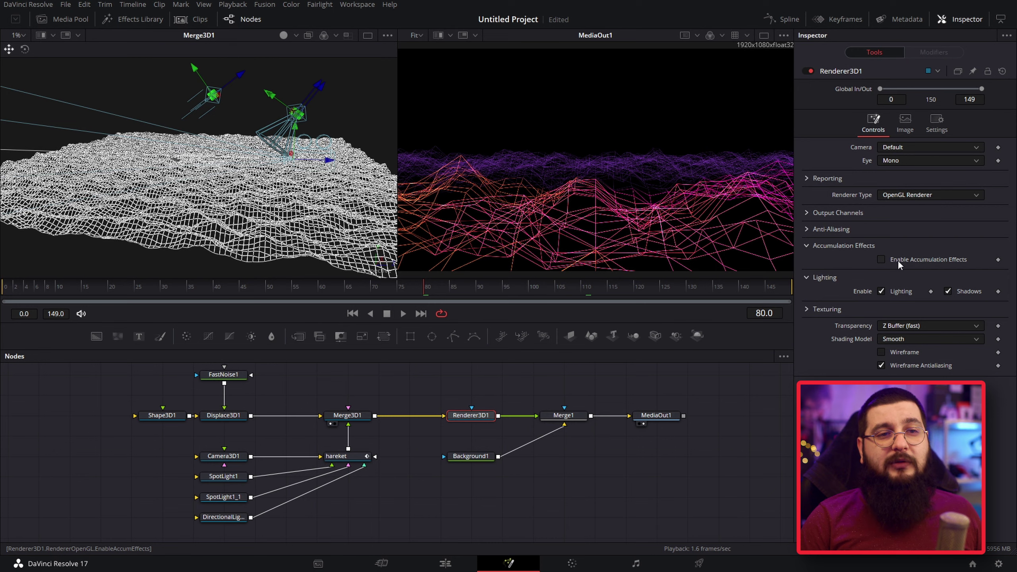
{"action": "left_click", "coordinate": [880, 260]}
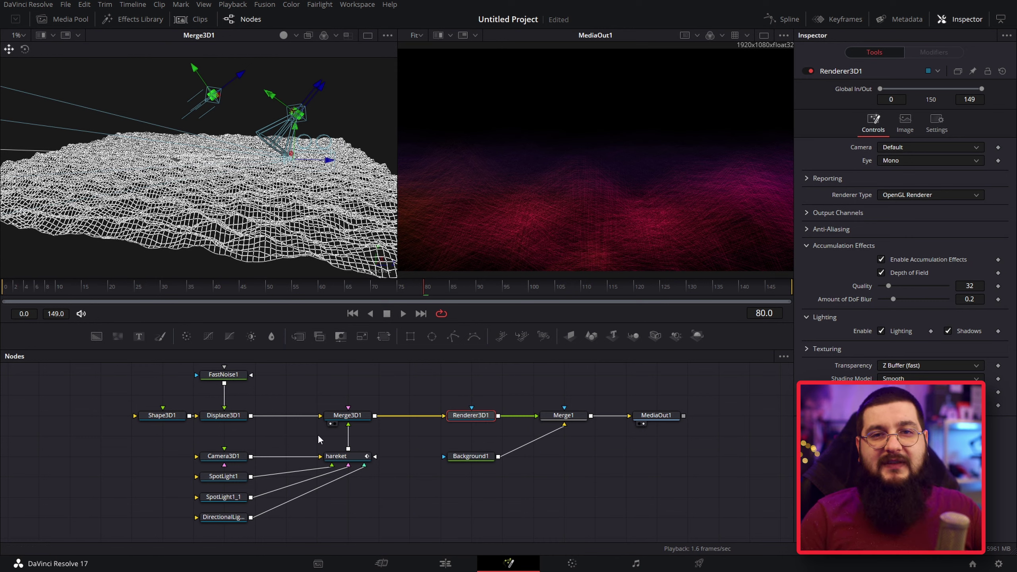
Step: In Camera3D1's Controls, try a Focal Plane of 20, then set it to 15
{"action": "left_click", "coordinate": [231, 460]}
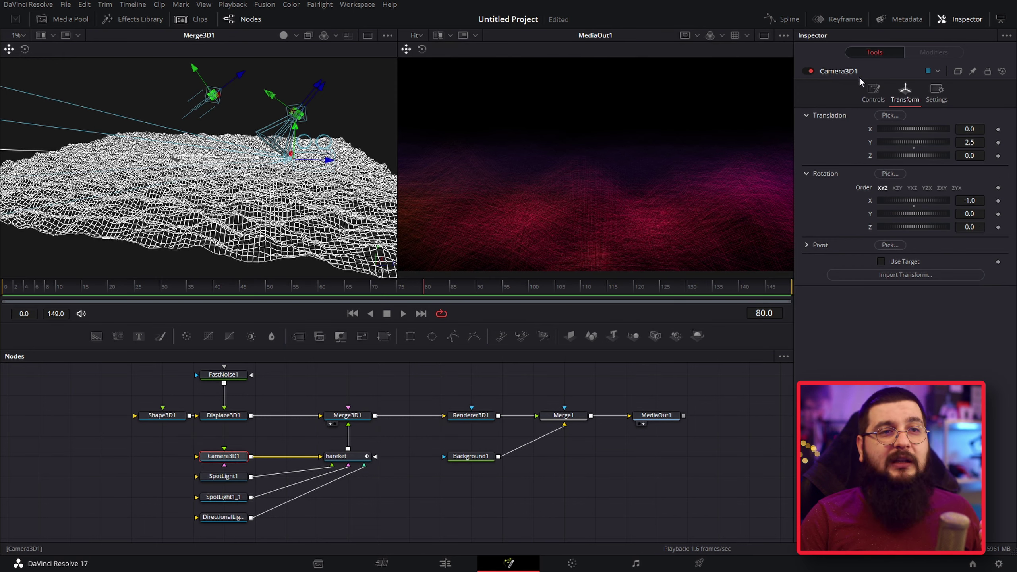
{"action": "left_click", "coordinate": [873, 97]}
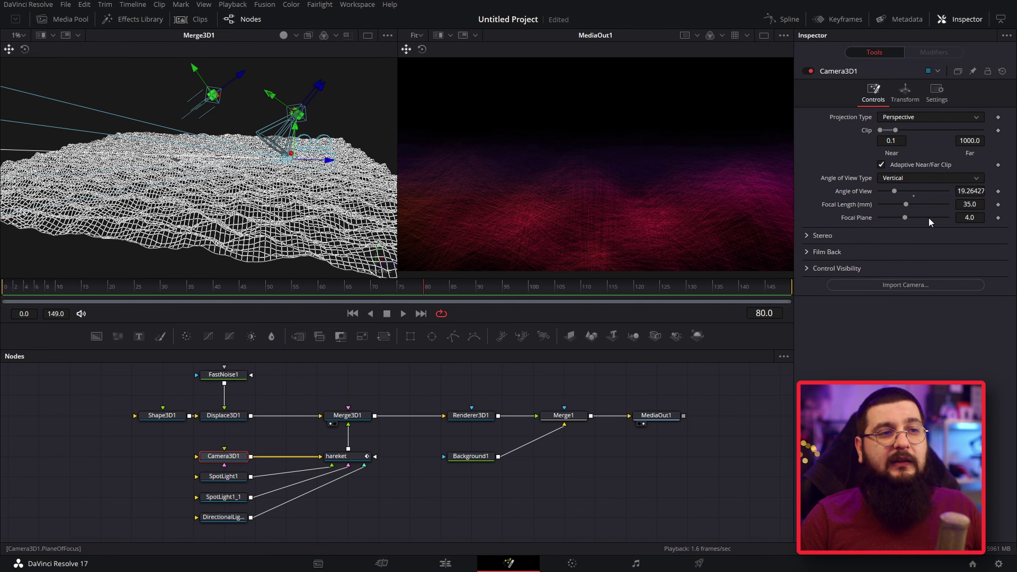
{"action": "left_click", "coordinate": [980, 217]}
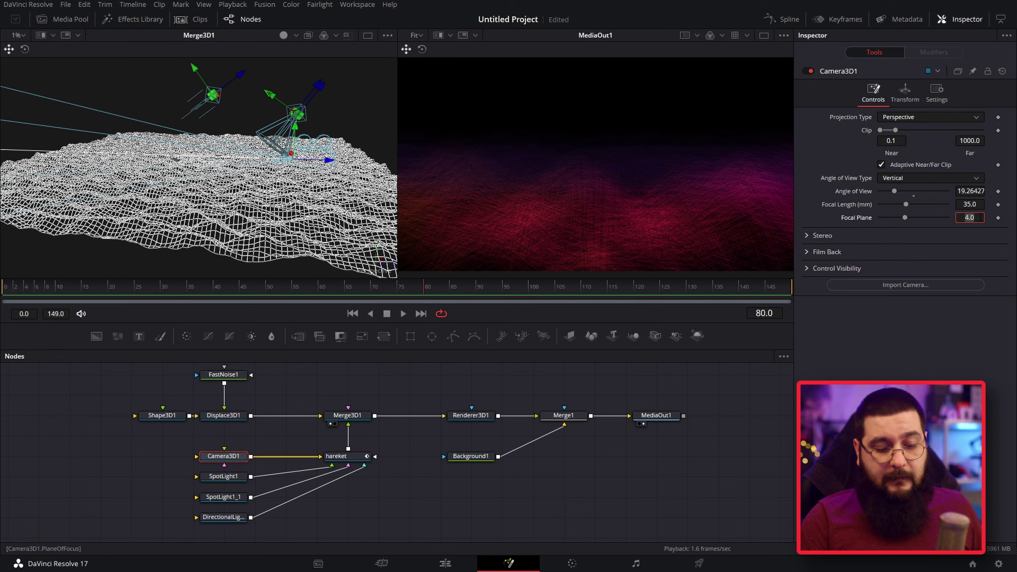
{"action": "type", "text": "20"}
{"action": "key", "text": "Return"}
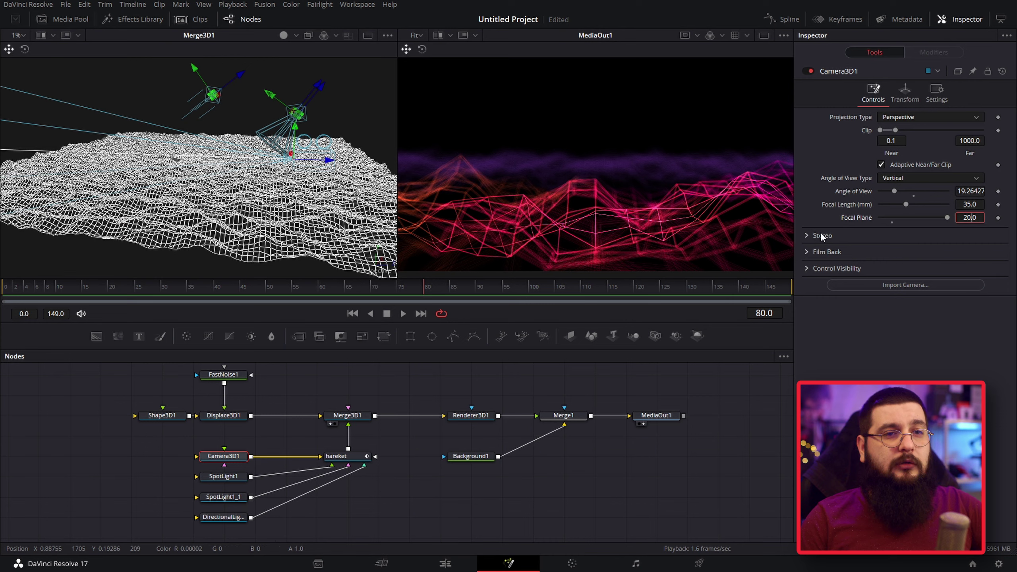
{"action": "type", "text": "15"}
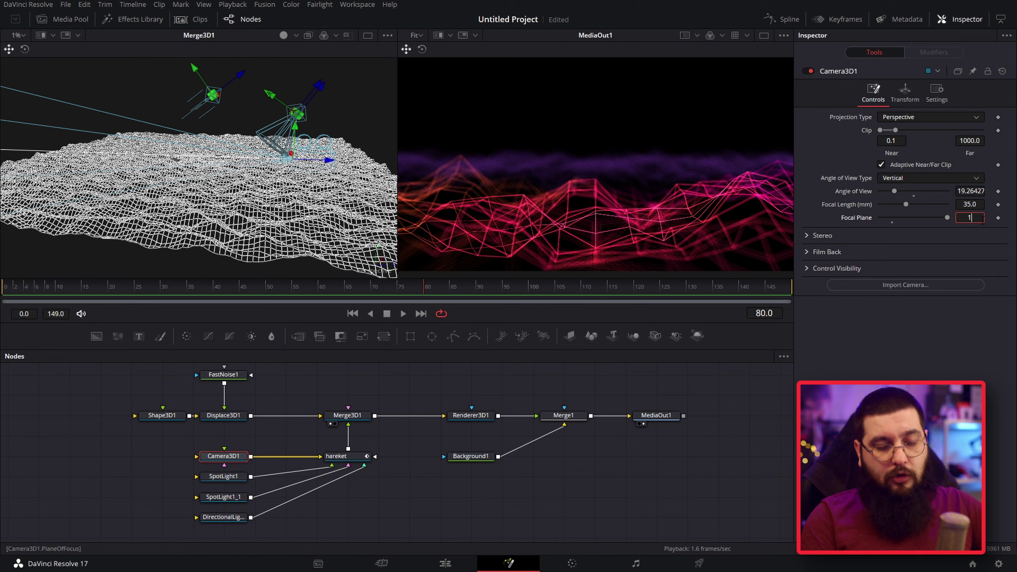
{"action": "key", "text": "Return"}
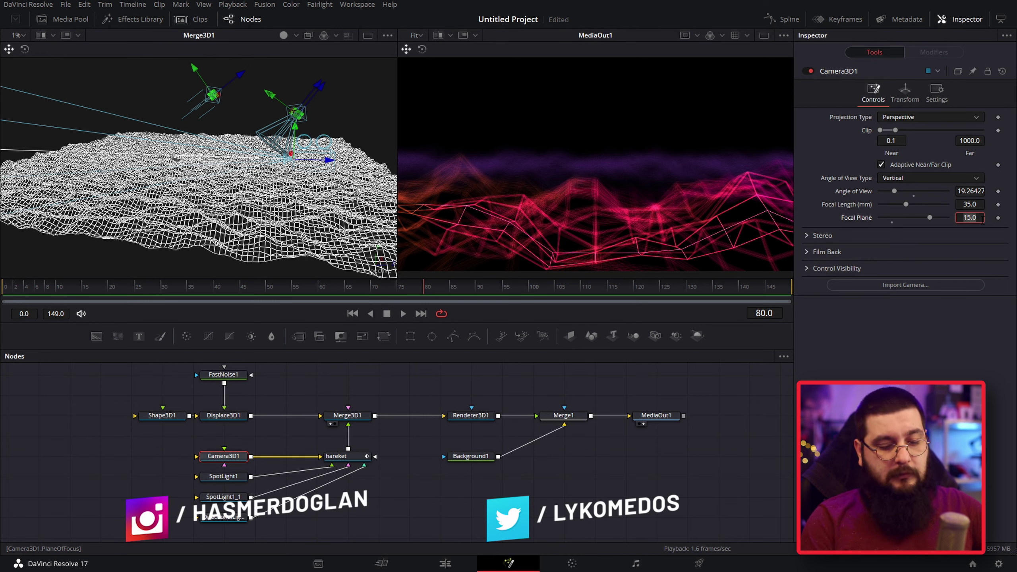
Step: Set Camera3D1's Focal Plane to 17, save the project, and jump to frame 41
{"action": "type", "text": "17"}
{"action": "key", "text": "Return"}
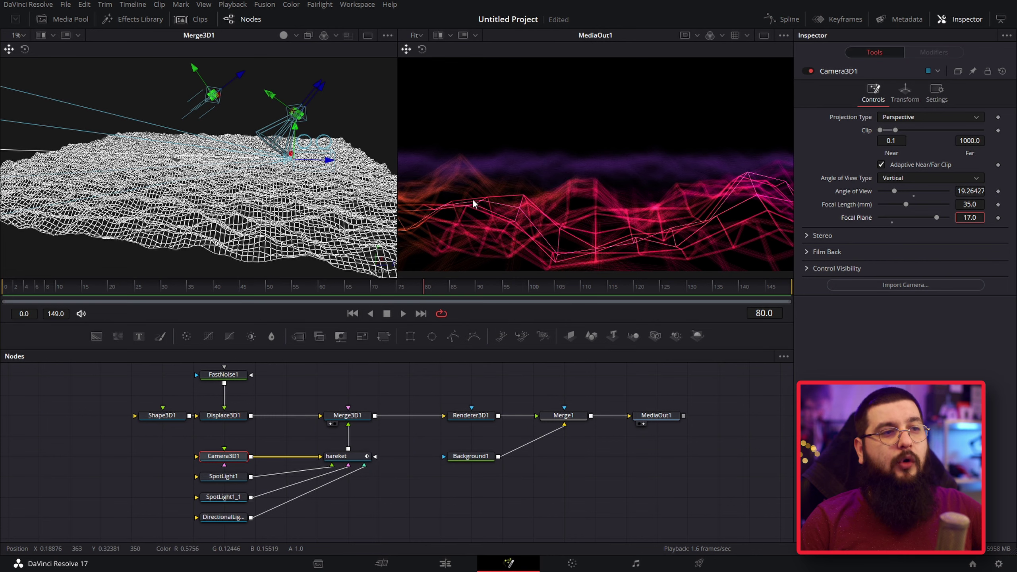
{"action": "key", "text": "ctrl+s"}
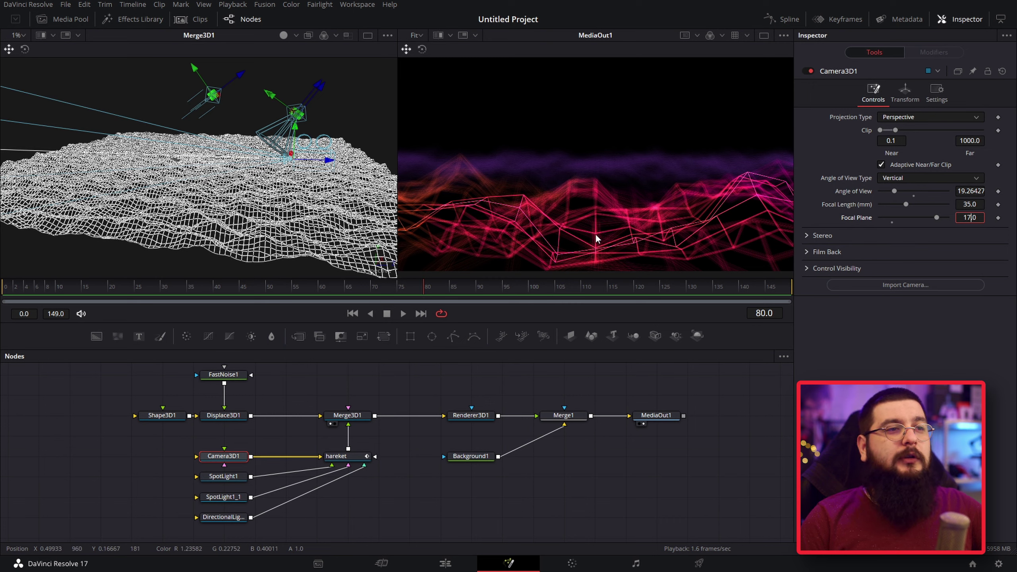
{"action": "left_click", "coordinate": [851, 351]}
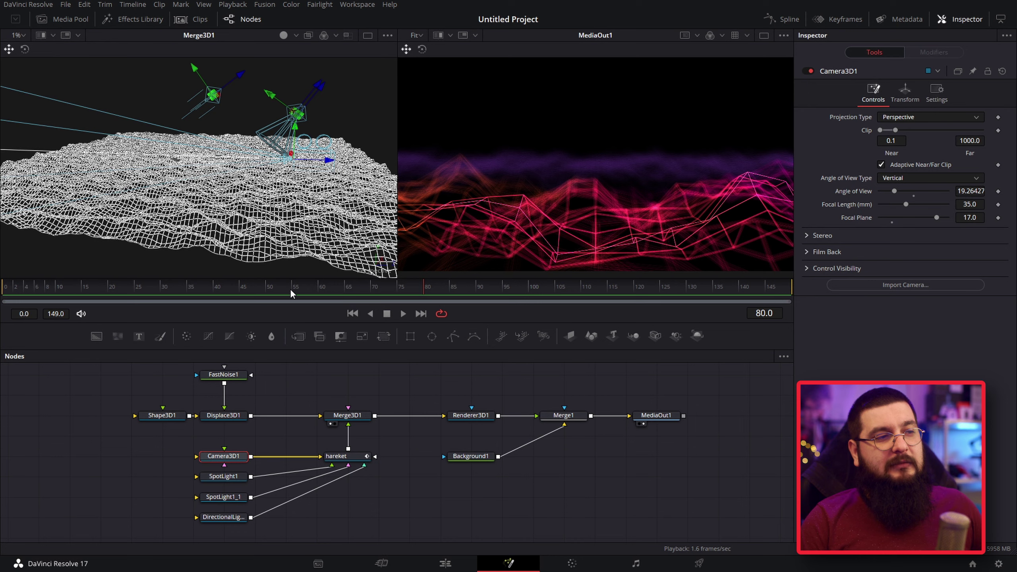
{"action": "left_click", "coordinate": [220, 288]}
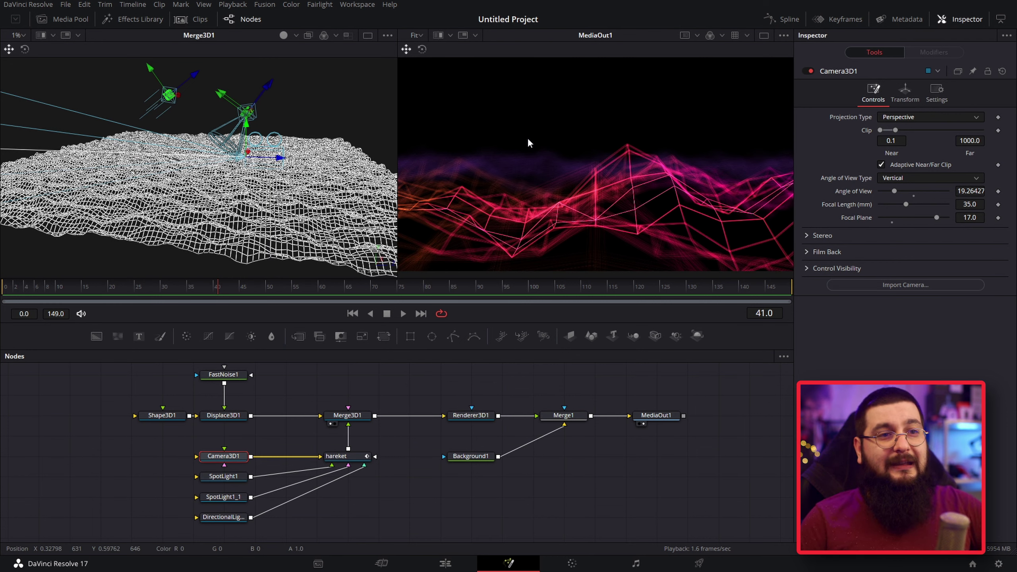
Step: Set Renderer3D1's accumulation Quality to 10, keeping the depth-of-field blur amount at 0.2
{"action": "left_click", "coordinate": [479, 420]}
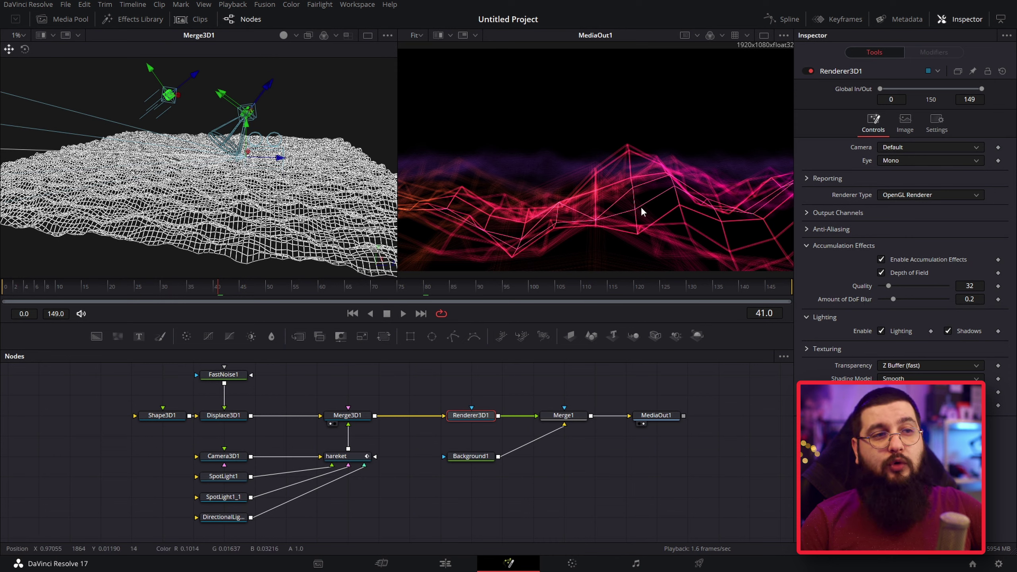
{"action": "left_click", "coordinate": [979, 287]}
{"action": "type", "text": "10"}
{"action": "key", "text": "Tab"}
{"action": "key", "text": "Return"}
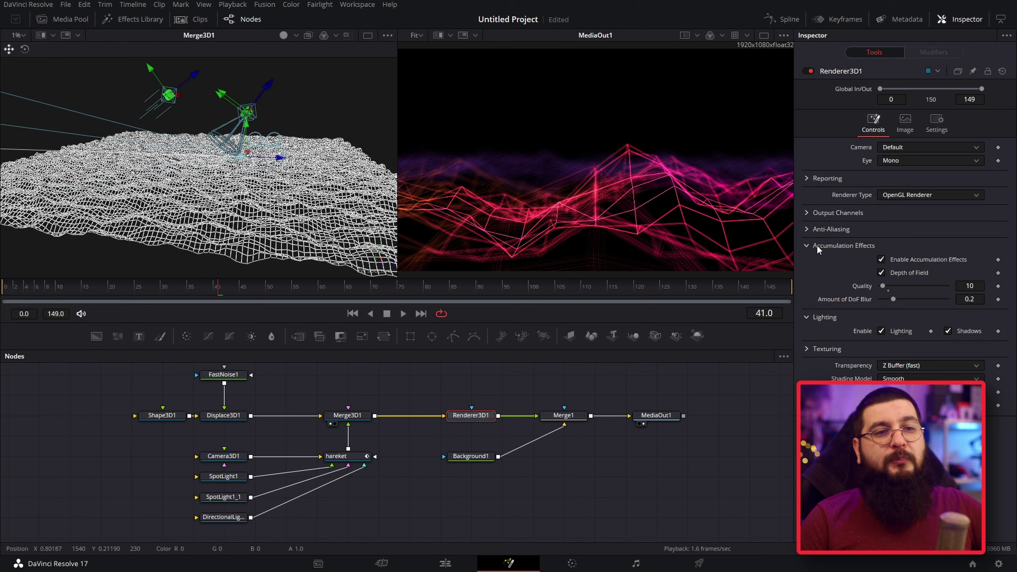
Step: Disable accumulation effects to sharpen the terrain and move MediaOut1 further right
{"action": "left_click", "coordinate": [881, 259]}
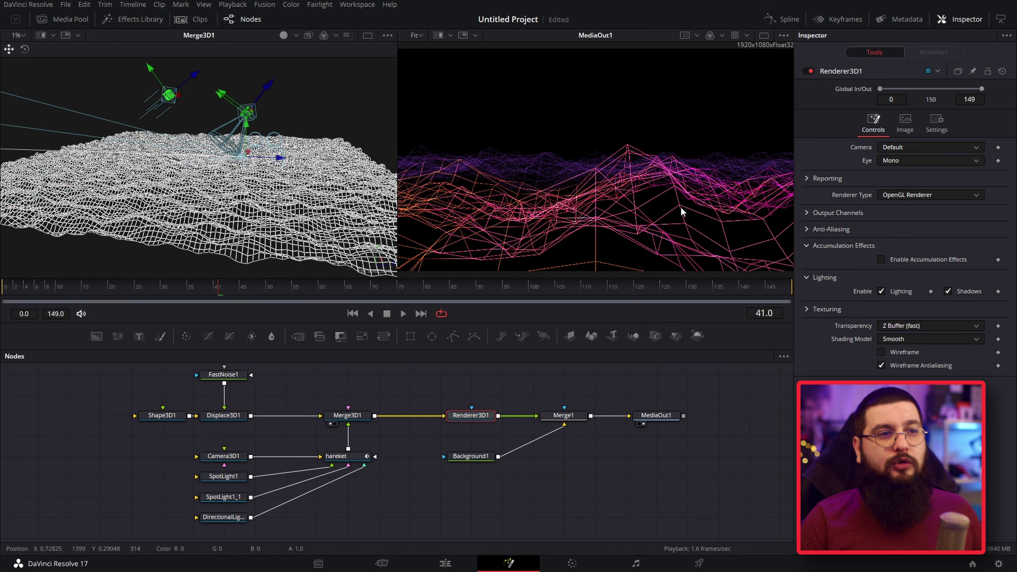
{"action": "scroll", "coordinate": [665, 196], "scroll_direction": "down", "scroll_amount": 2}
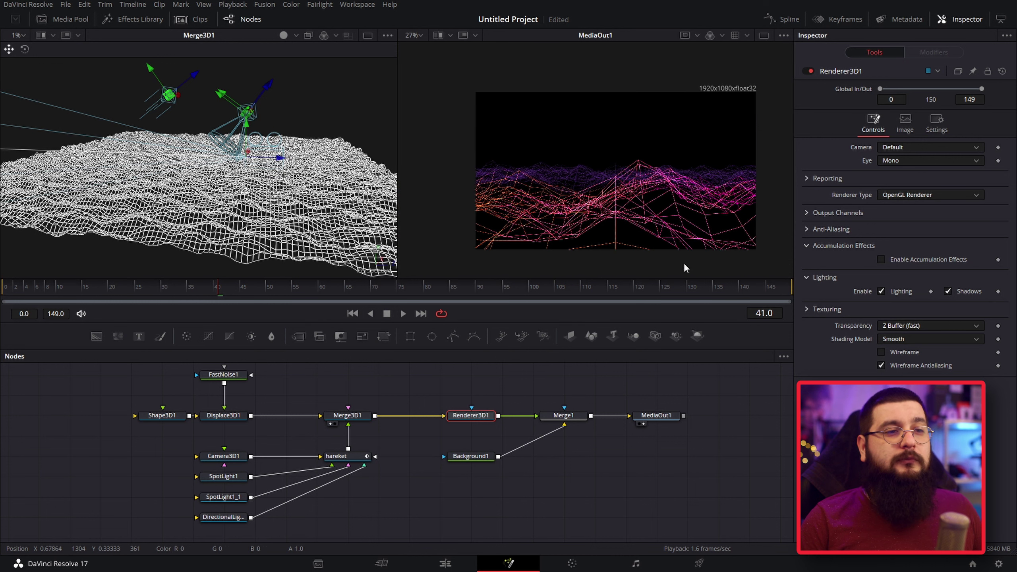
{"action": "left_click_drag", "start_coordinate": [665, 419], "coordinate": [717, 419]}
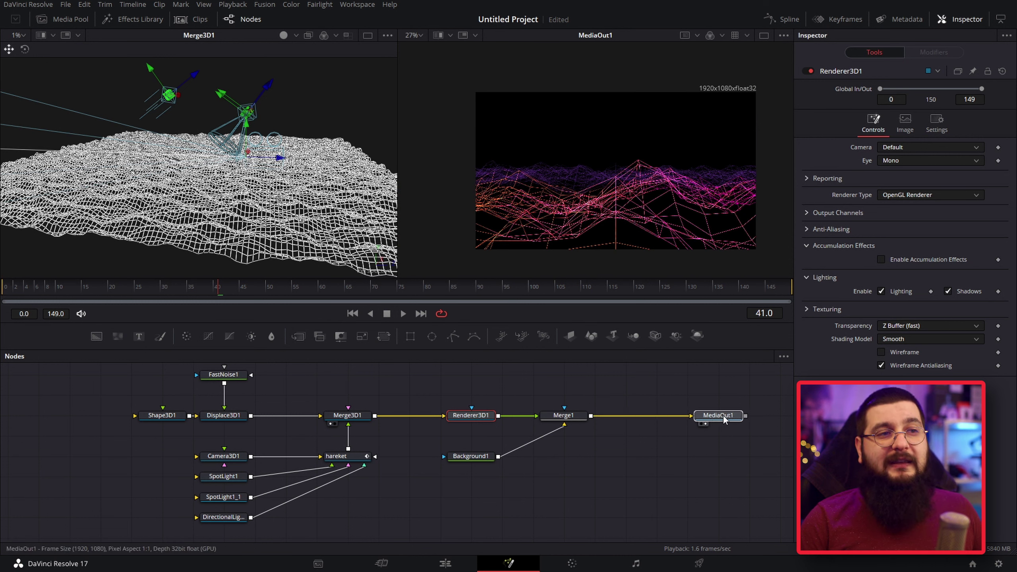
Step: Search the tool list for 'blur' and add a Tilt-Shift Blur node to the graph
{"action": "left_click", "coordinate": [643, 469]}
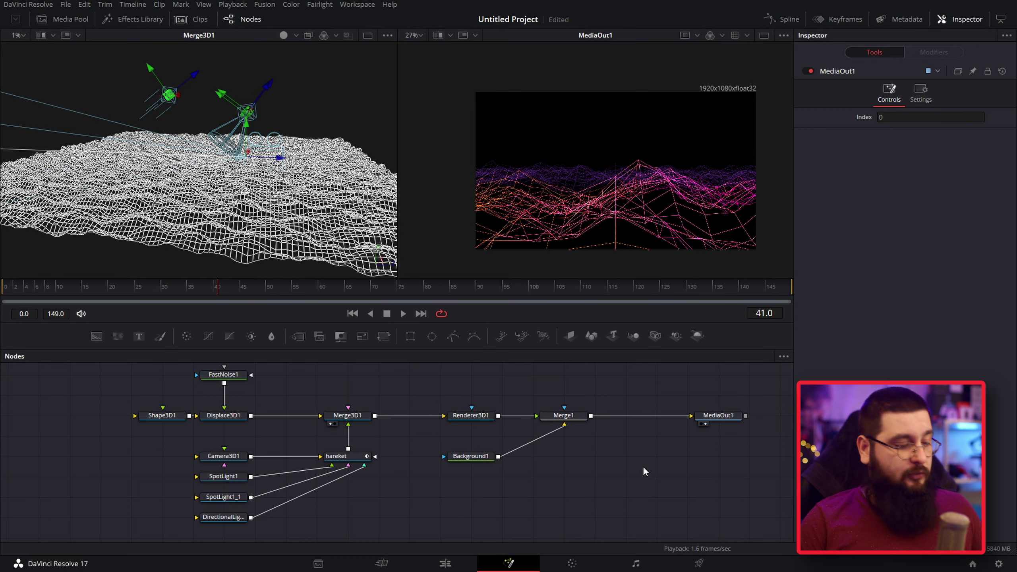
{"action": "key", "text": "shift+space"}
{"action": "type", "text": "directi"}
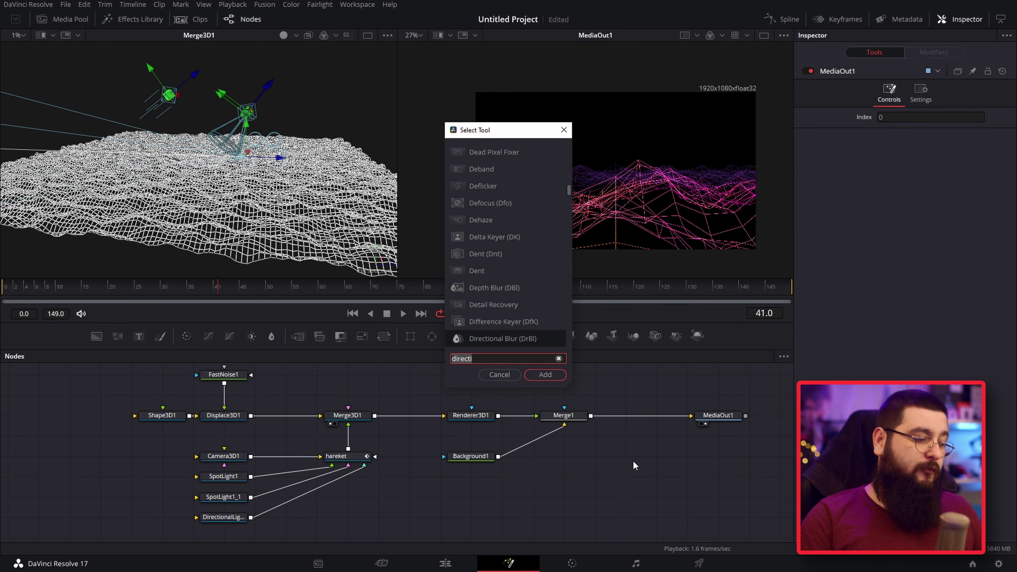
{"action": "key", "text": "BackSpace"}
{"action": "key", "text": "BackSpace"}
{"action": "key", "text": "BackSpace"}
{"action": "type", "text": "blur"}
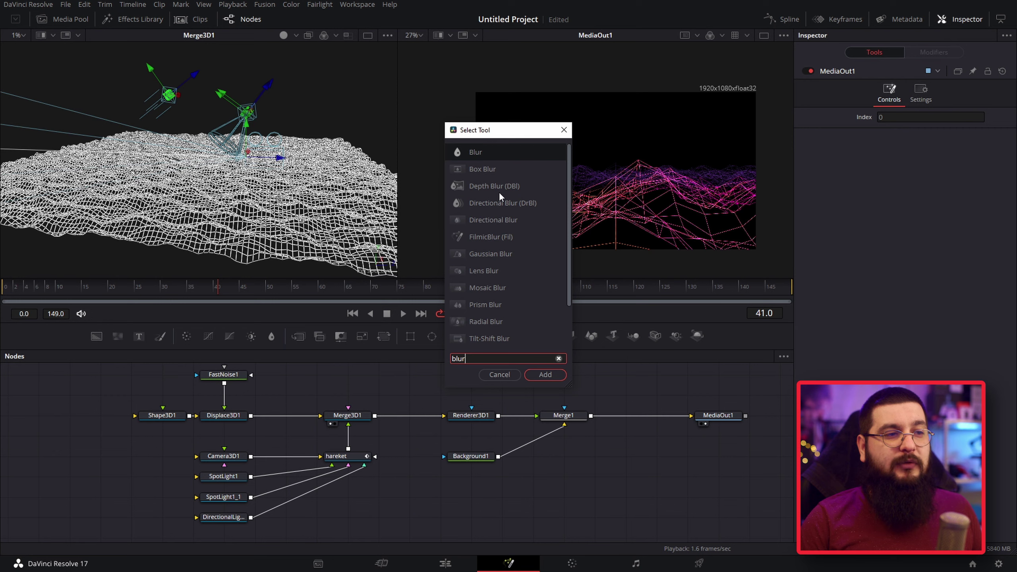
{"action": "scroll", "coordinate": [499, 192], "scroll_direction": "down", "scroll_amount": 1}
{"action": "left_click", "coordinate": [482, 288]}
{"action": "left_click", "coordinate": [545, 375]}
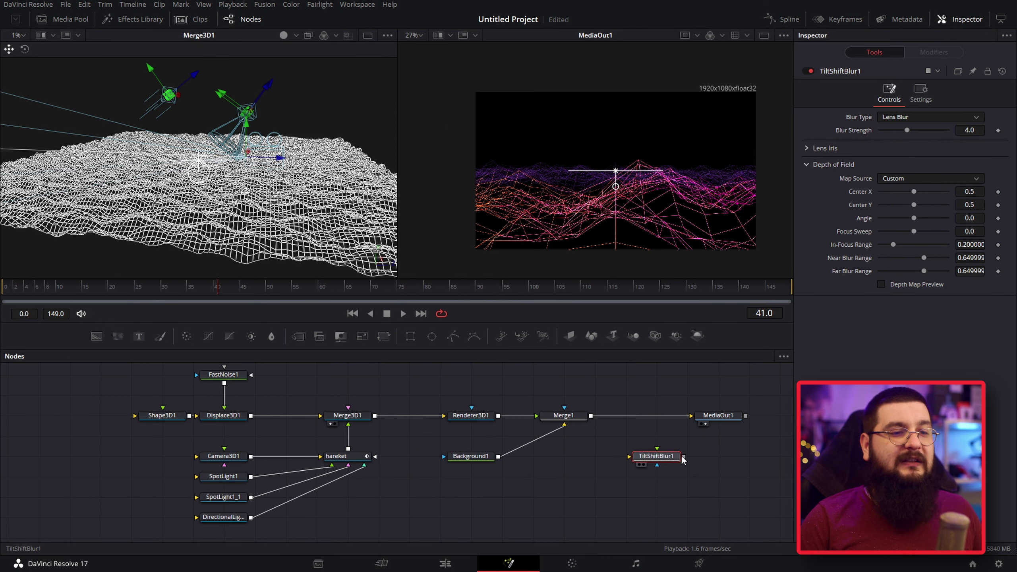
Step: Insert TiltShiftBlur1 between Merge1 and MediaOut1, lower the focus line, and fit the viewer
{"action": "mouse_move", "coordinate": [684, 457]}
{"action": "left_mouse_down"}
{"action": "mouse_move", "coordinate": [638, 428]}
{"action": "mouse_move", "coordinate": [653, 442]}
{"action": "mouse_move", "coordinate": [650, 417]}
{"action": "mouse_move", "coordinate": [658, 424]}
{"action": "left_mouse_up"}
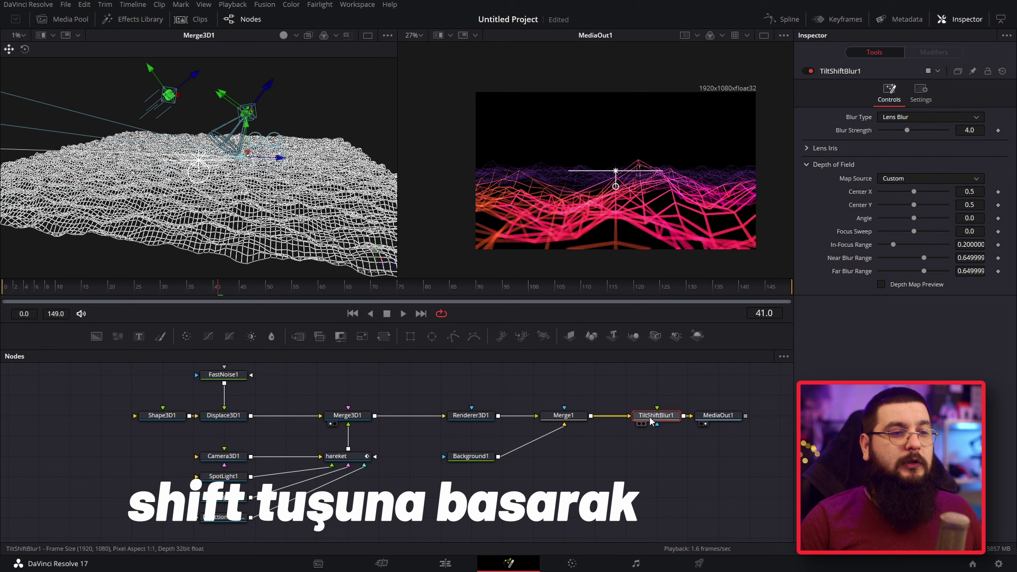
{"action": "left_click_drag", "start_coordinate": [914, 218], "coordinate": [959, 206]}
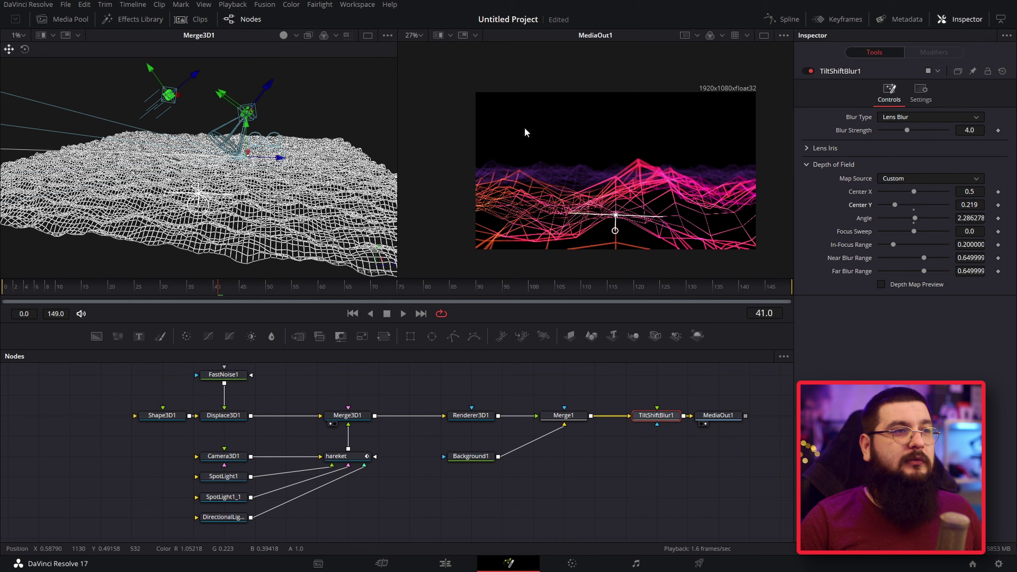
{"action": "left_click", "coordinate": [420, 35]}
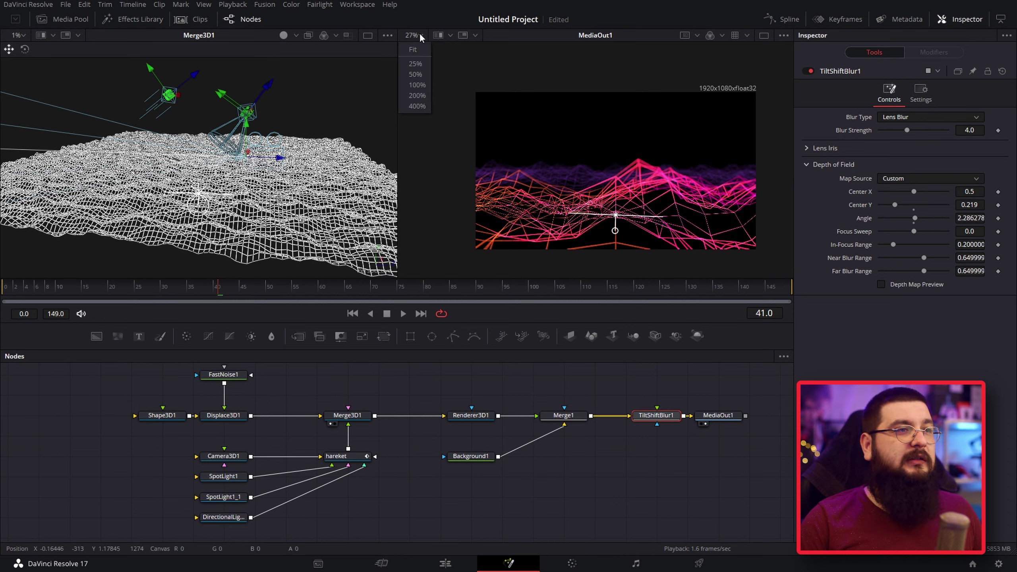
{"action": "left_click", "coordinate": [417, 49]}
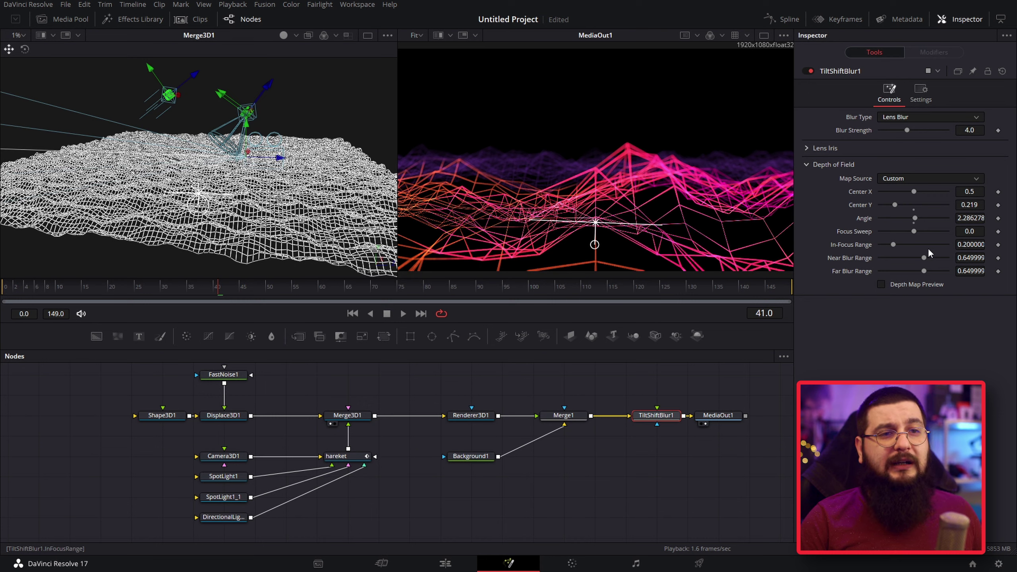
Step: Switch the blur to Fast Blur (Square Iris) at strength 4.88, focus sweep 0, in-focus range 0.26
{"action": "left_click_drag", "start_coordinate": [907, 130], "coordinate": [916, 134]}
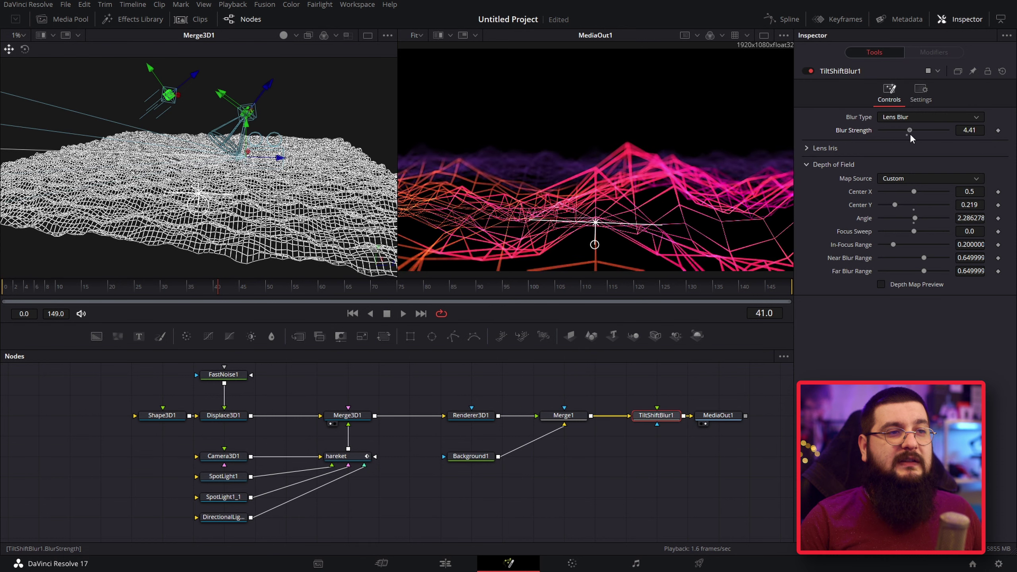
{"action": "left_click", "coordinate": [911, 117]}
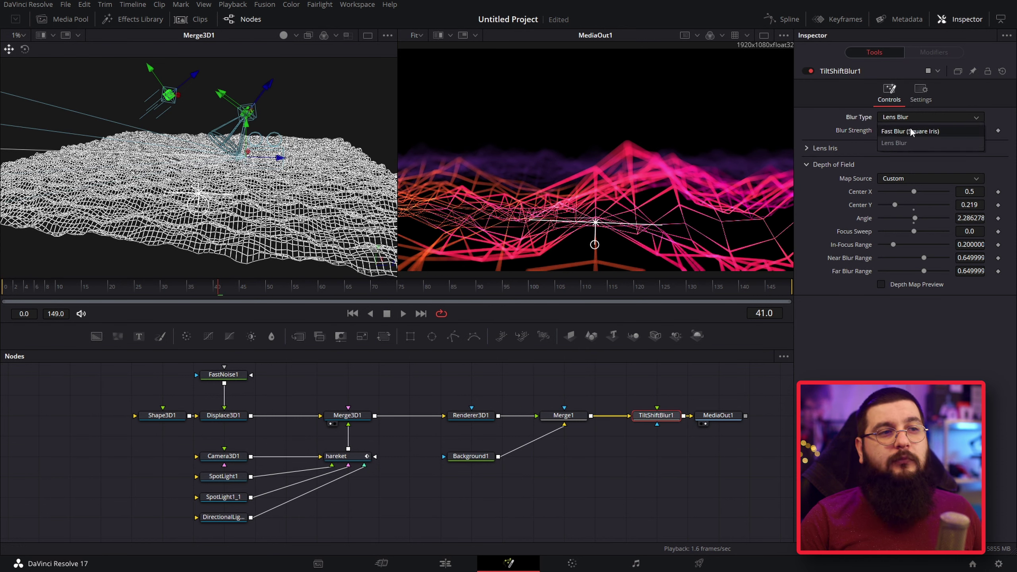
{"action": "left_click", "coordinate": [908, 131]}
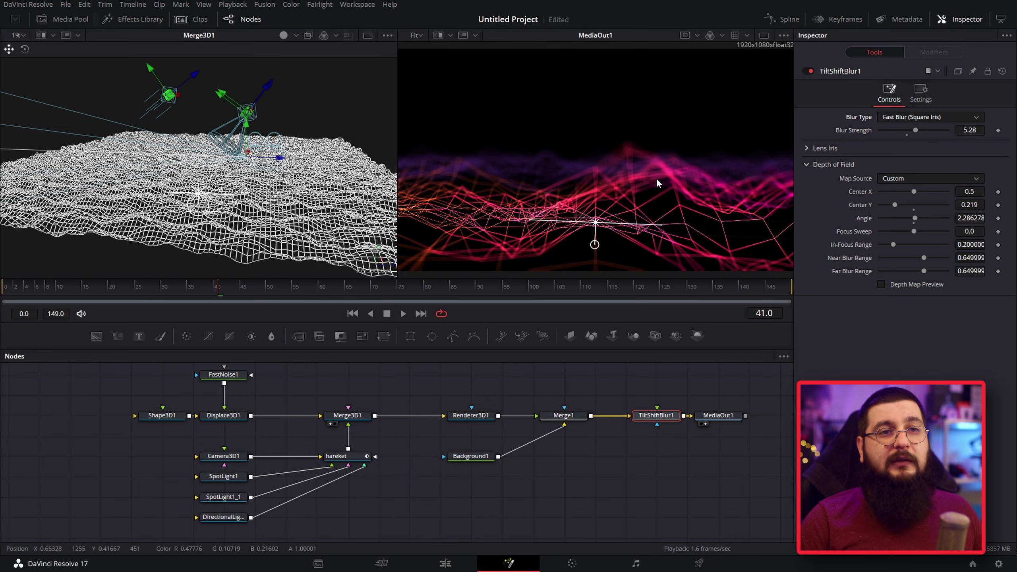
{"action": "mouse_move", "coordinate": [915, 129]}
{"action": "left_mouse_down"}
{"action": "mouse_move", "coordinate": [925, 130]}
{"action": "mouse_move", "coordinate": [914, 130]}
{"action": "left_mouse_up"}
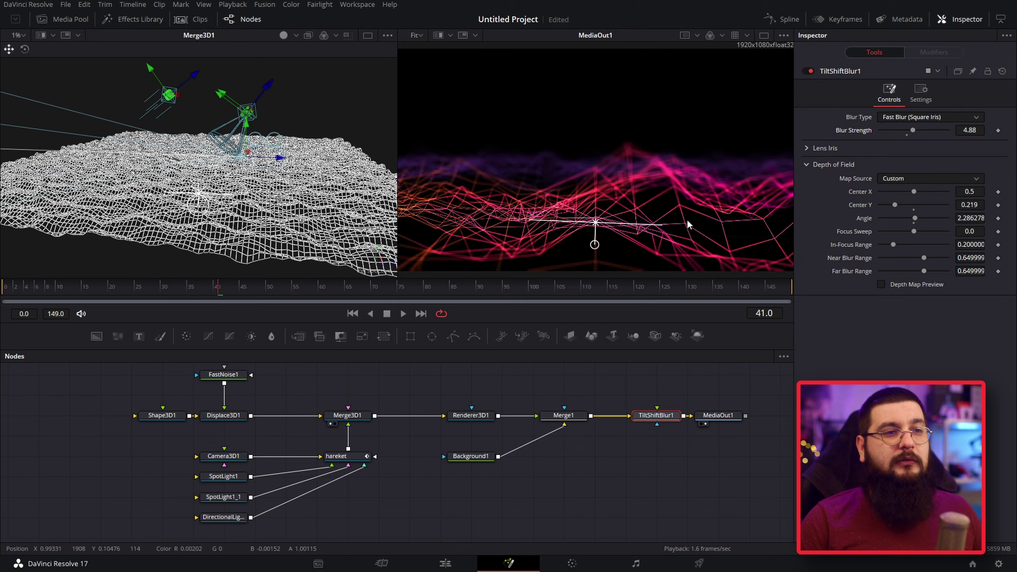
{"action": "left_click_drag", "start_coordinate": [915, 230], "coordinate": [913, 231]}
{"action": "double_click", "coordinate": [915, 231]}
{"action": "left_click_drag", "start_coordinate": [893, 245], "coordinate": [897, 245]}
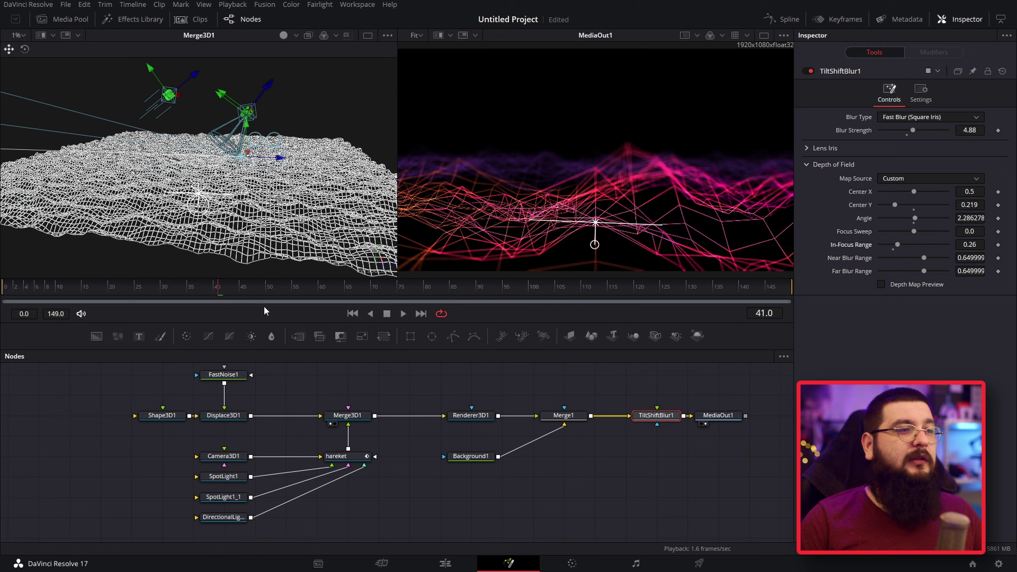
Step: At frame 19, reposition TiltShiftBlur1 and reduce the near blur range to 0.709
{"action": "left_click", "coordinate": [108, 291]}
{"action": "key", "text": "Left"}
{"action": "key", "text": "Left"}
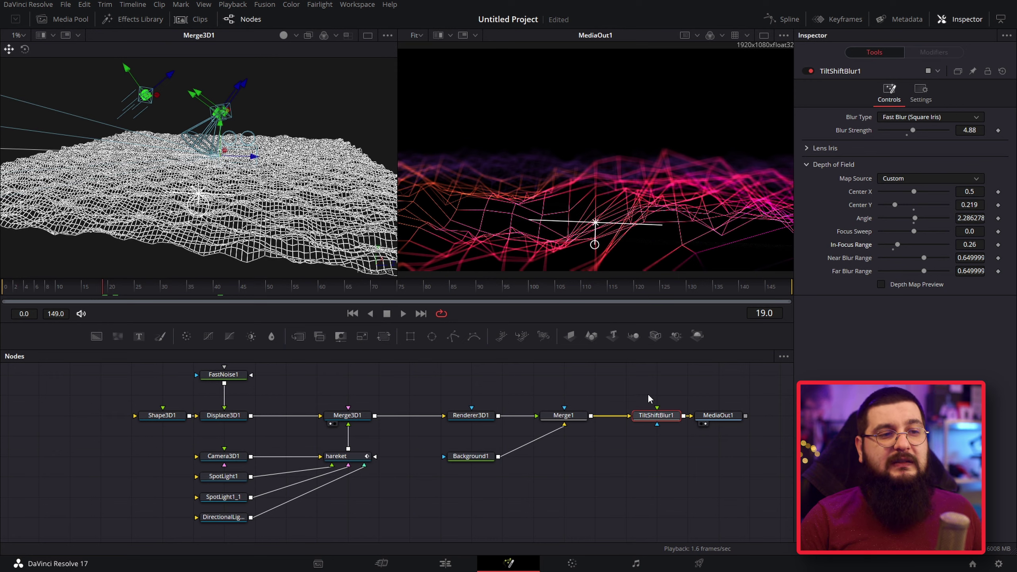
{"action": "left_click_drag", "start_coordinate": [644, 419], "coordinate": [614, 419]}
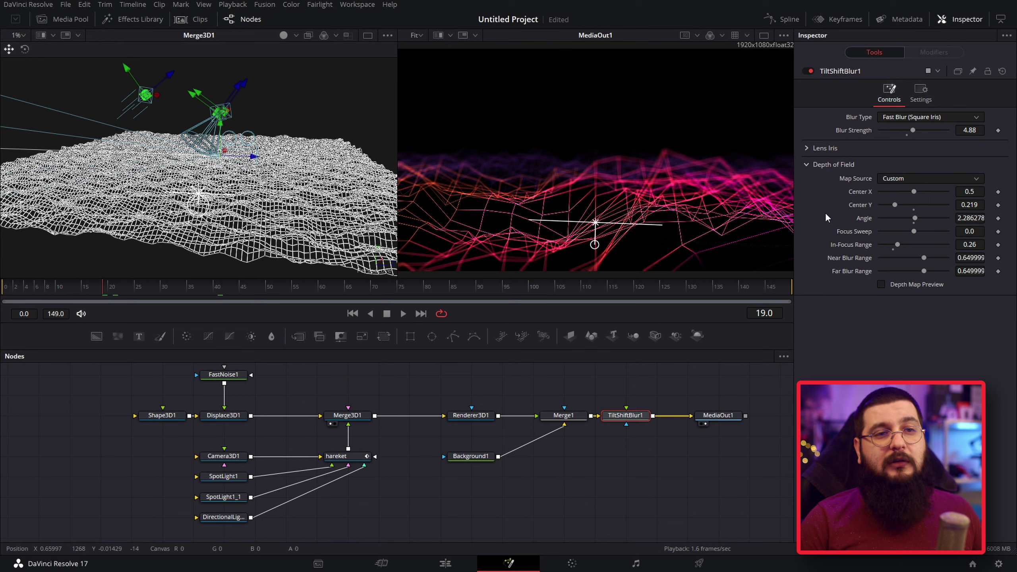
{"action": "left_click_drag", "start_coordinate": [924, 258], "coordinate": [927, 270]}
{"action": "scroll", "coordinate": [624, 180], "scroll_direction": "down", "scroll_amount": 2}
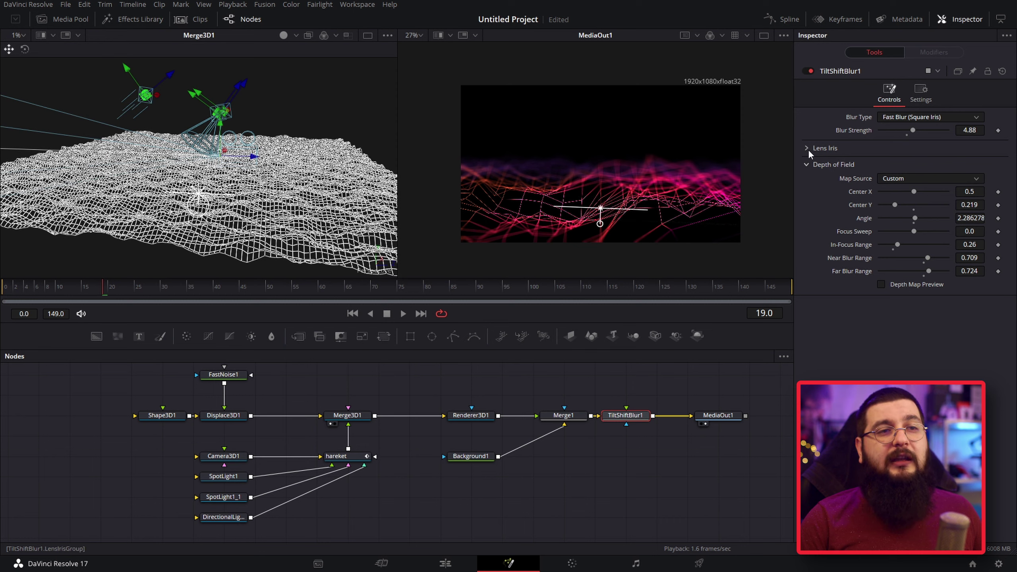
Step: Switch the blur type to Lens Blur and set the lens iris shape to Hexagon
{"action": "left_click", "coordinate": [921, 117]}
{"action": "left_click", "coordinate": [890, 135]}
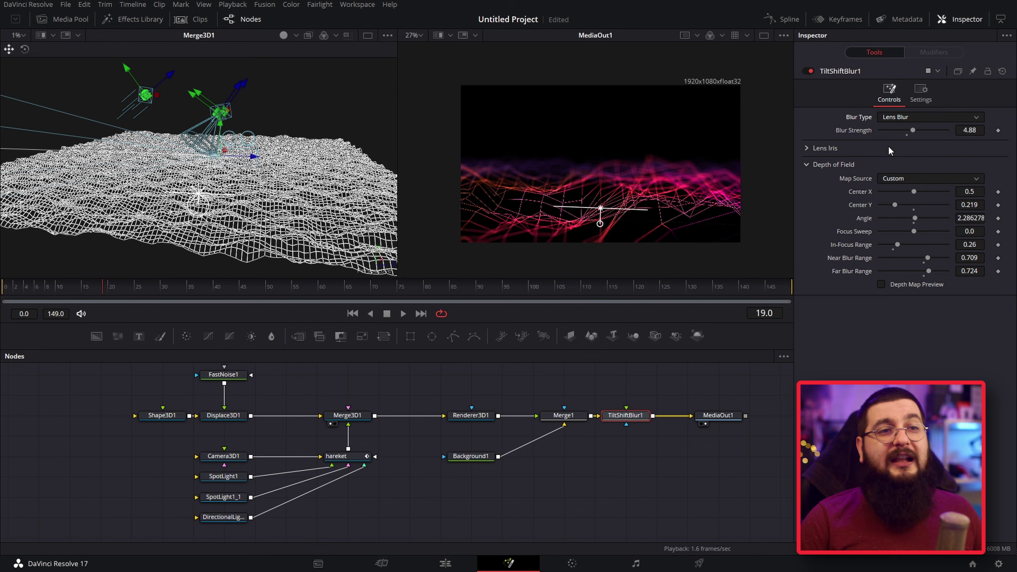
{"action": "left_click", "coordinate": [809, 148]}
{"action": "left_click", "coordinate": [893, 162]}
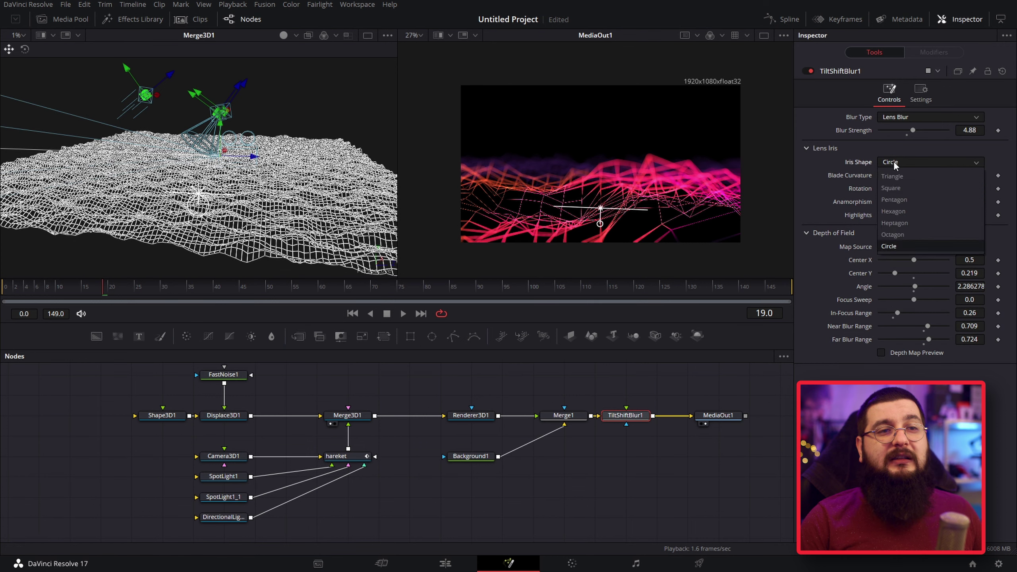
{"action": "left_click", "coordinate": [904, 236]}
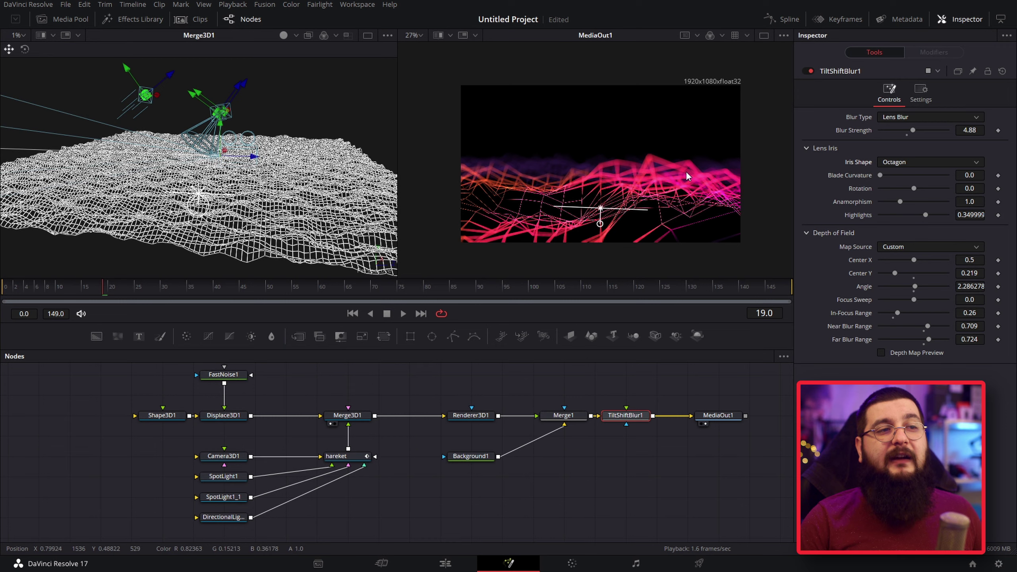
{"action": "scroll", "coordinate": [672, 168], "scroll_direction": "up", "scroll_amount": 8}
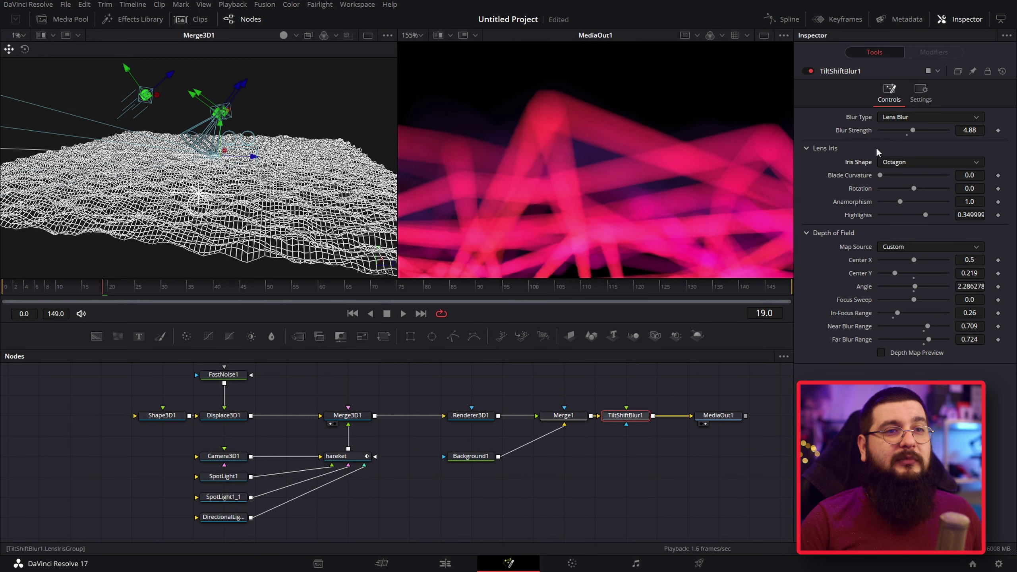
{"action": "left_click", "coordinate": [898, 162]}
{"action": "left_click", "coordinate": [893, 213]}
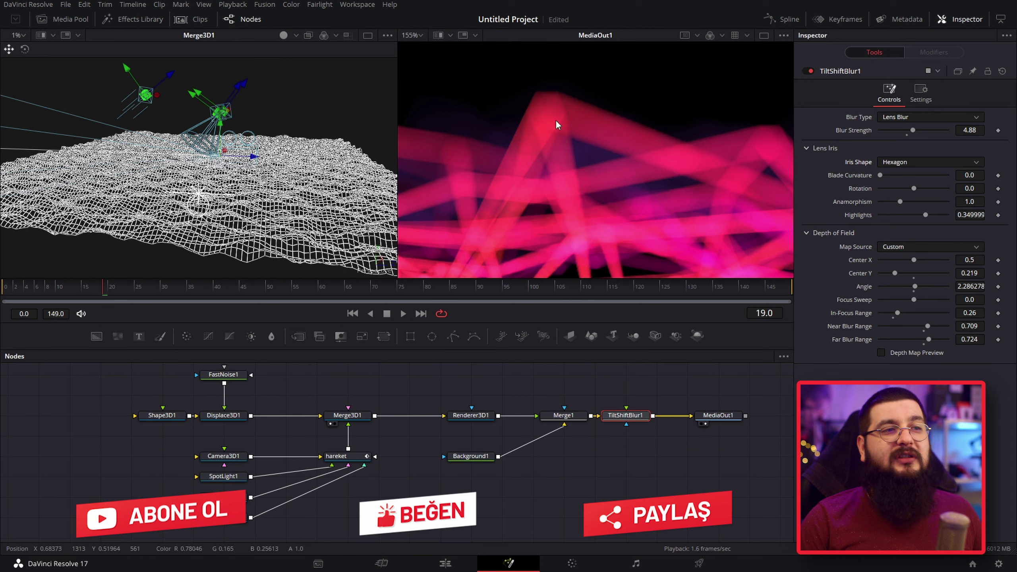
Step: Fully curve the blades, set Highlights -0.013 and Anamorphism 2.002, and zero Rotation and Angle
{"action": "left_click_drag", "start_coordinate": [881, 175], "coordinate": [948, 178]}
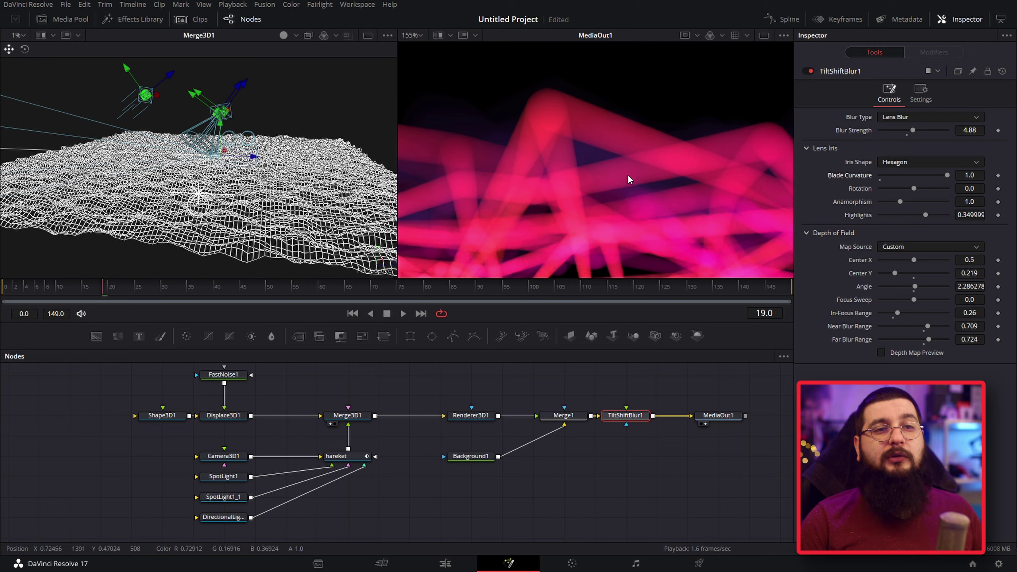
{"action": "scroll", "coordinate": [629, 173], "scroll_direction": "down", "scroll_amount": 10}
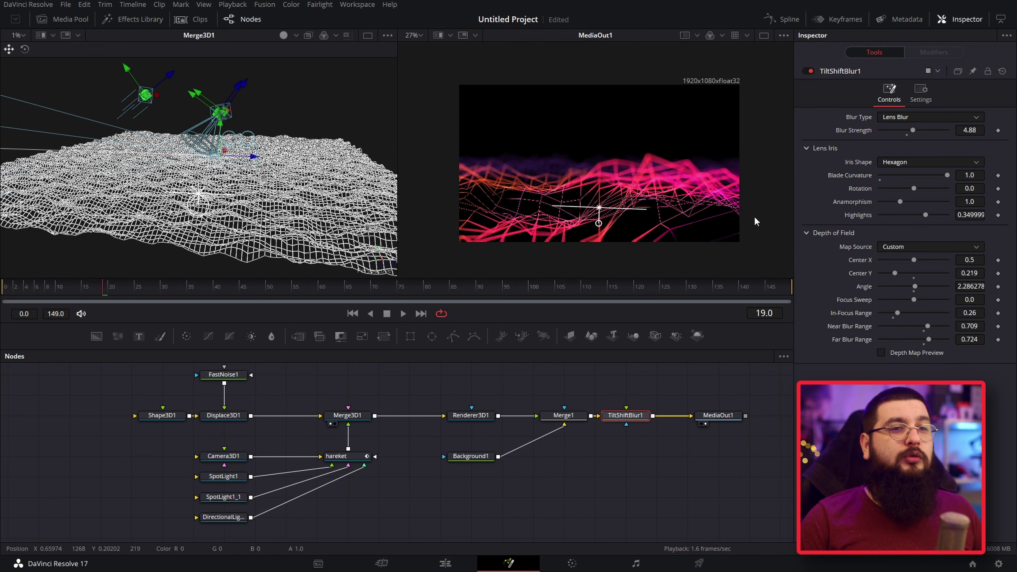
{"action": "left_click_drag", "start_coordinate": [925, 216], "coordinate": [913, 217]}
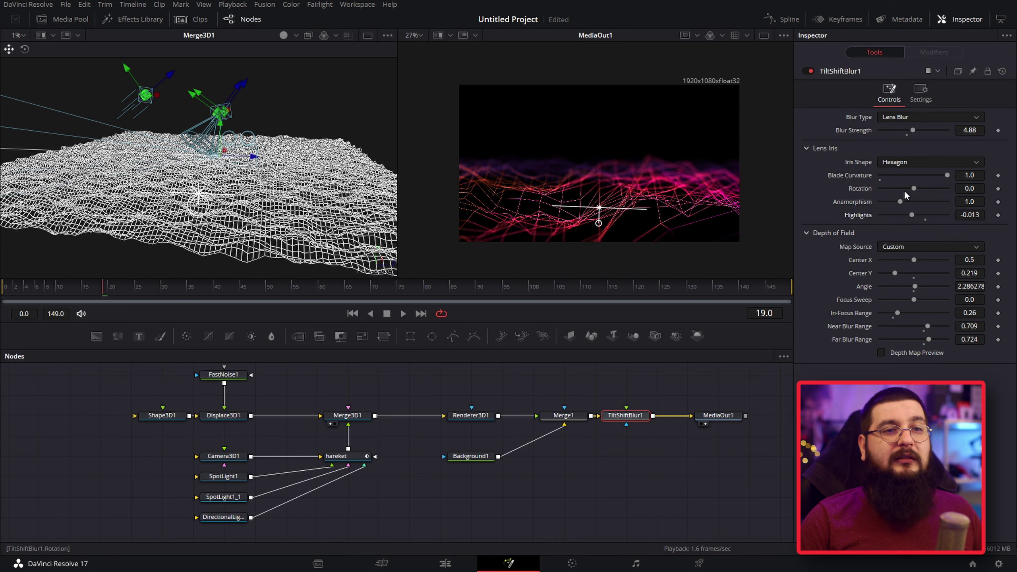
{"action": "mouse_move", "coordinate": [901, 202]}
{"action": "left_mouse_down"}
{"action": "mouse_move", "coordinate": [947, 209]}
{"action": "mouse_move", "coordinate": [917, 200]}
{"action": "mouse_move", "coordinate": [922, 188]}
{"action": "left_mouse_up"}
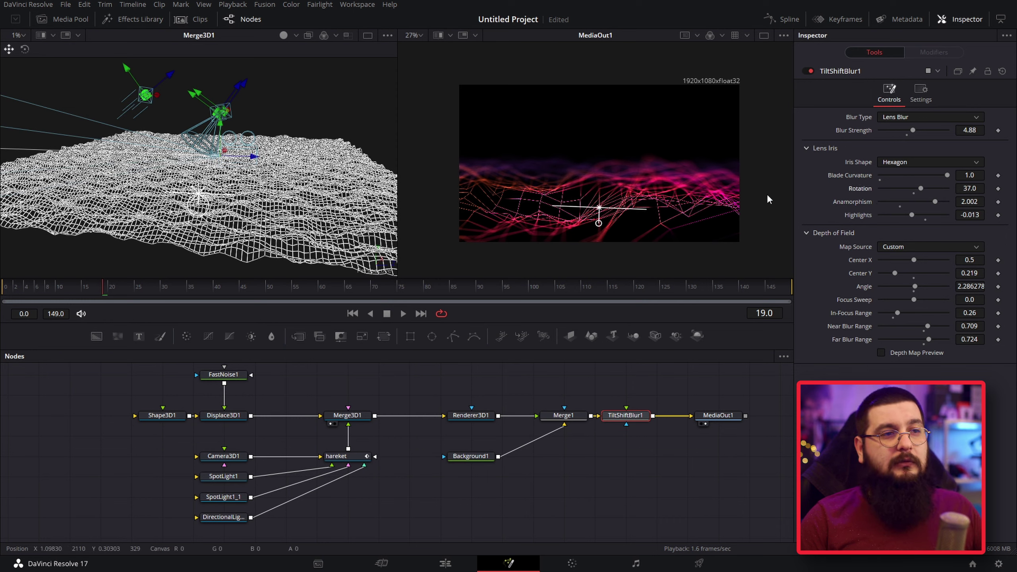
{"action": "double_click", "coordinate": [914, 286]}
{"action": "double_click", "coordinate": [920, 188]}
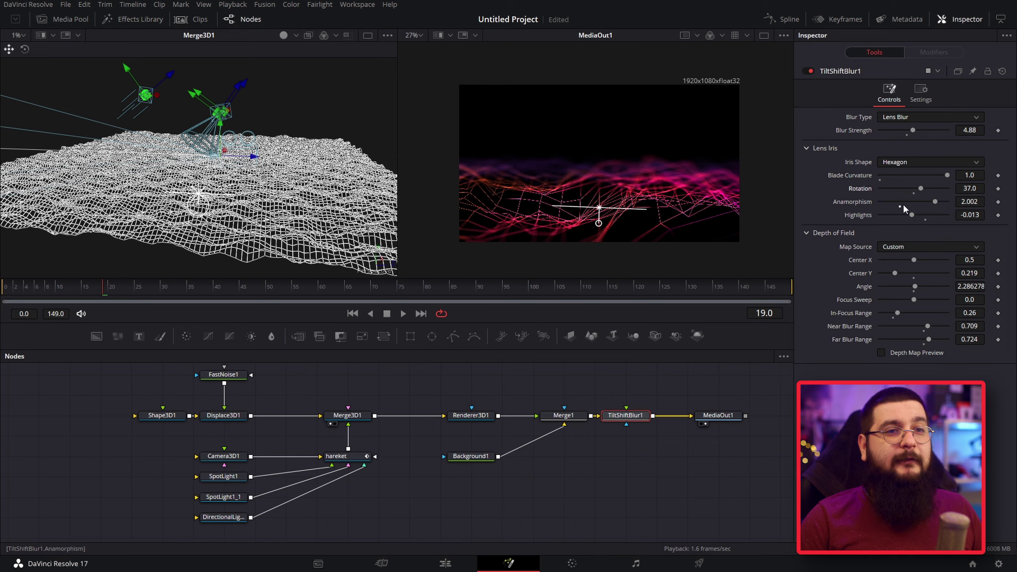
Step: Play the blur from an earlier frame, then fit and centre the output view
{"action": "left_click", "coordinate": [76, 289]}
{"action": "key", "text": "space"}
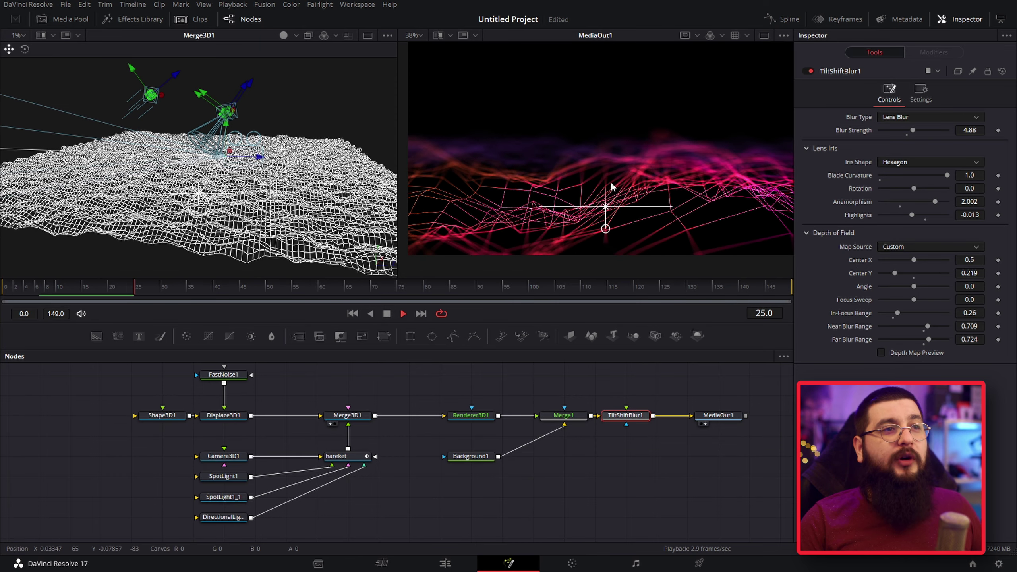
{"action": "key", "text": "ctrl+f"}
{"action": "key", "text": "space"}
{"action": "key", "text": "ctrl+f"}
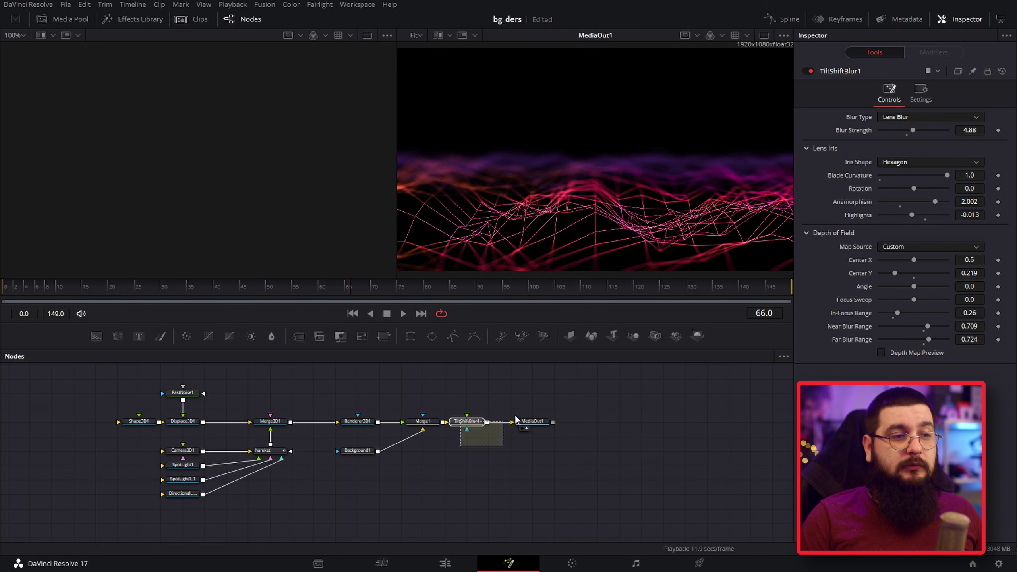
Step: Shift TiltShiftBlur1 and MediaOut1 right and insert a Soft Glow node after Merge1
{"action": "mouse_move", "coordinate": [481, 456]}
{"action": "left_mouse_down"}
{"action": "mouse_move", "coordinate": [520, 415]}
{"action": "mouse_move", "coordinate": [515, 425]}
{"action": "mouse_move", "coordinate": [545, 425]}
{"action": "left_mouse_up"}
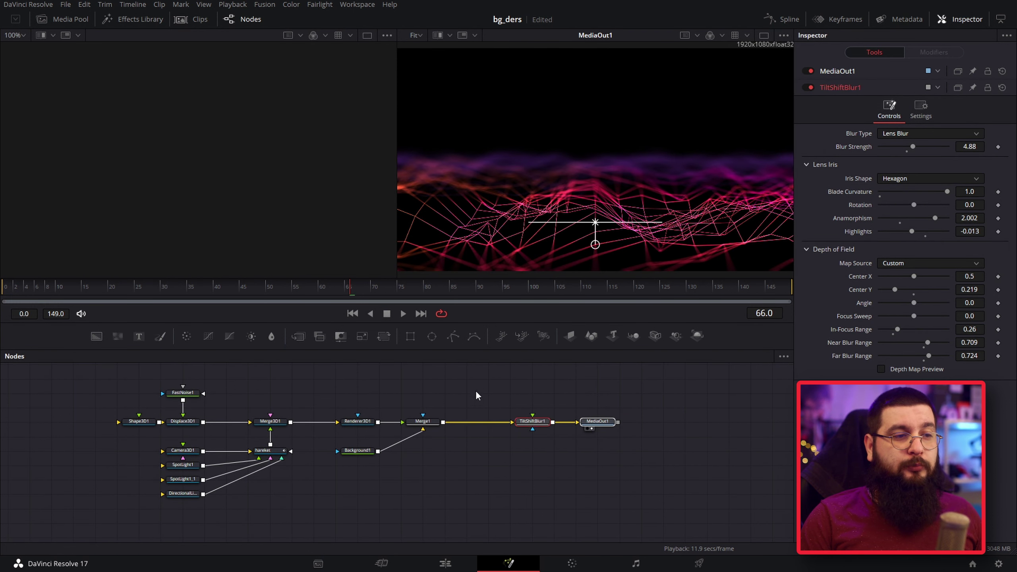
{"action": "left_click", "coordinate": [424, 422]}
{"action": "key", "text": "shift+space"}
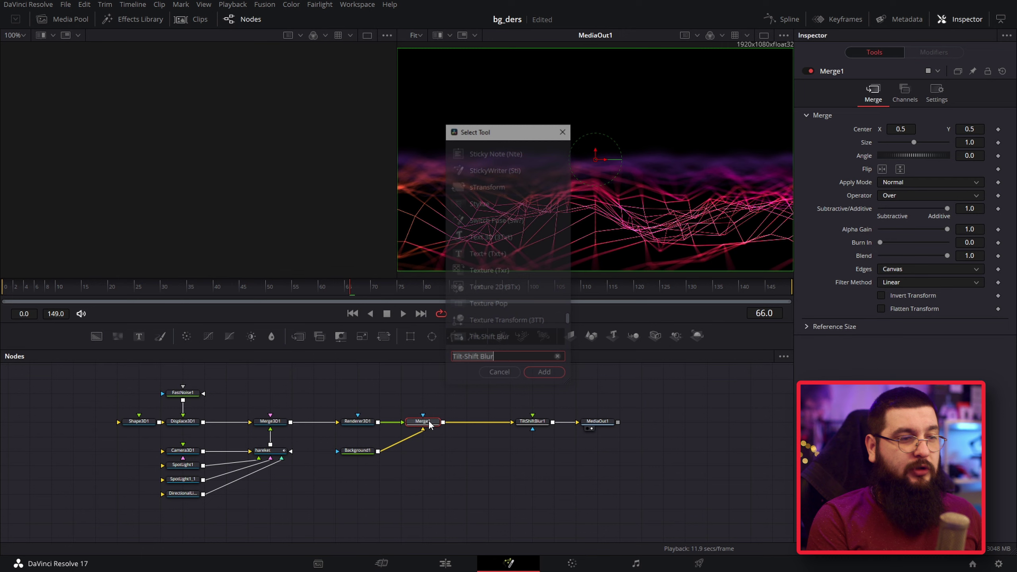
{"action": "type", "text": "soft"}
{"action": "key", "text": "Return"}
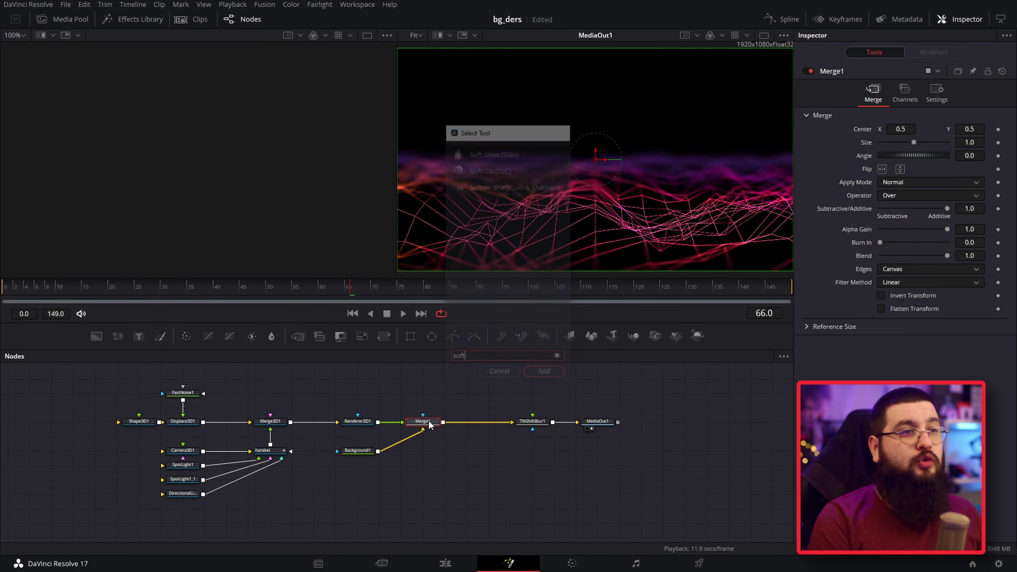
Step: Set SoftGlow1's Gain to 1.0 and Glow Size to 4.7, then go back to the Edit page
{"action": "left_click", "coordinate": [966, 156]}
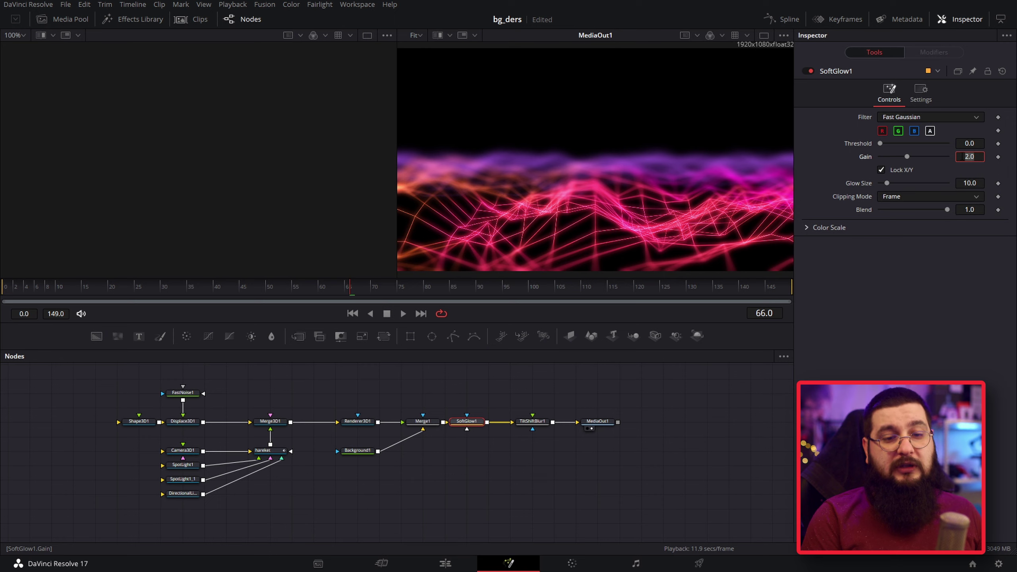
{"action": "type", "text": "1"}
{"action": "key", "text": "Tab"}
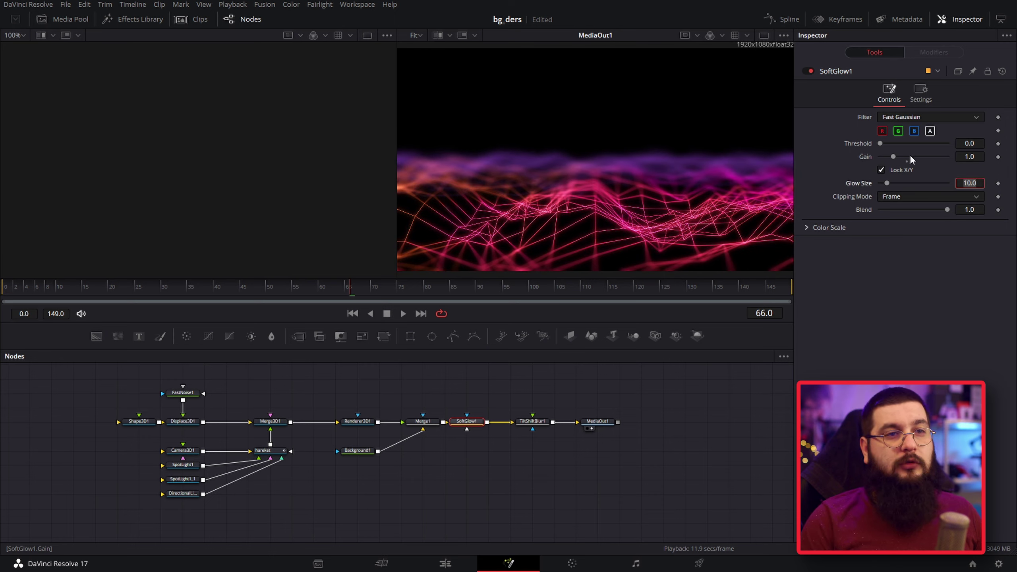
{"action": "left_click_drag", "start_coordinate": [888, 183], "coordinate": [886, 183]}
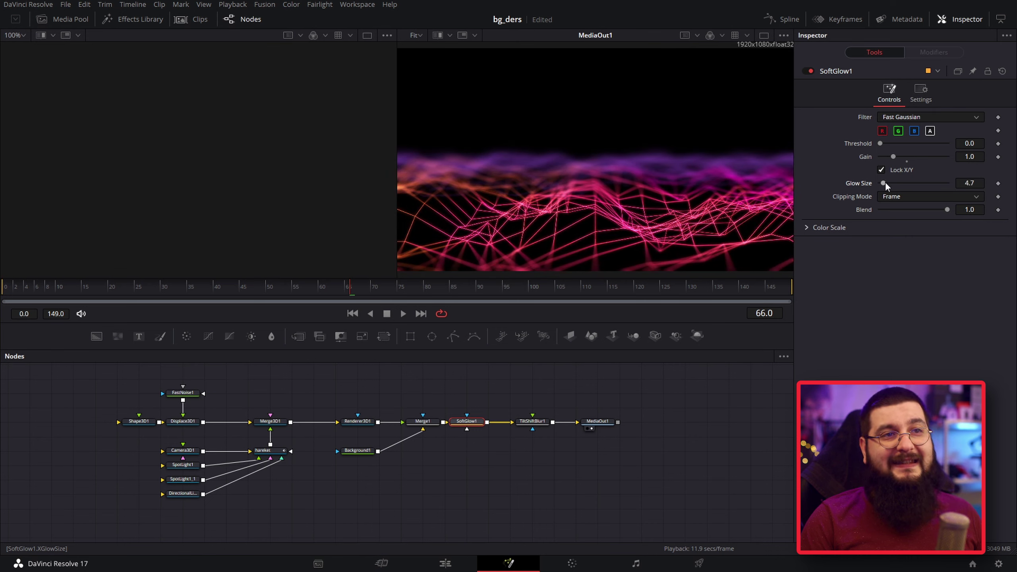
{"action": "left_click", "coordinate": [476, 394]}
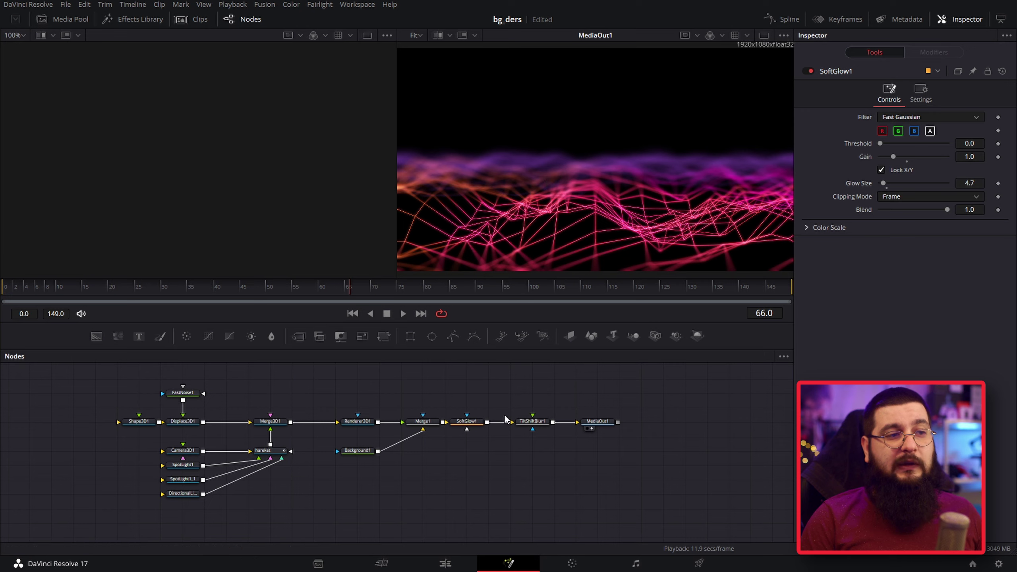
{"action": "left_click", "coordinate": [445, 563]}
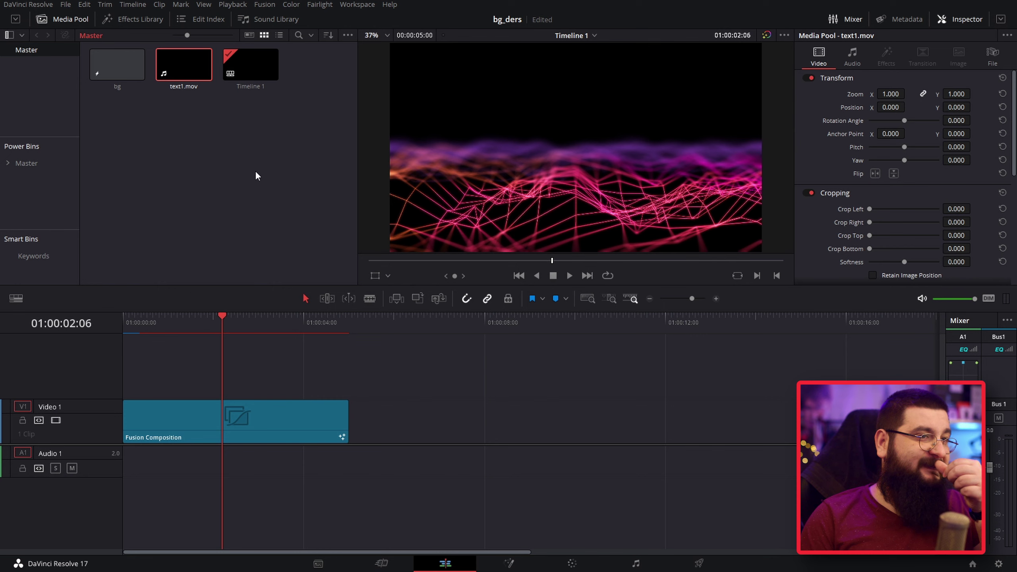
Step: Place text1.mov on Video 2 above the composition and set its Composite Mode to Add
{"action": "left_click", "coordinate": [550, 103]}
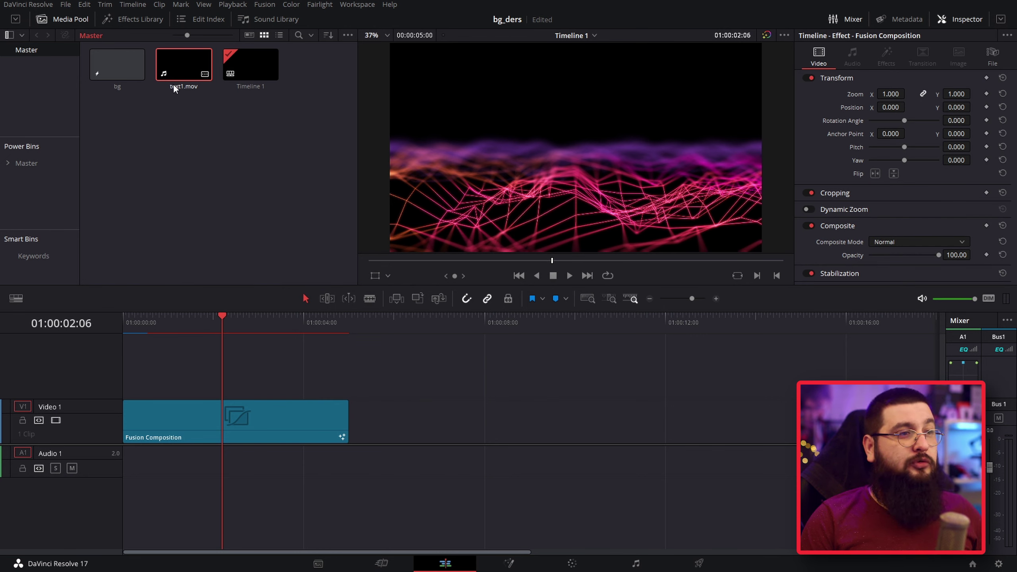
{"action": "mouse_move", "coordinate": [181, 64]}
{"action": "left_mouse_down"}
{"action": "mouse_move", "coordinate": [144, 374]}
{"action": "mouse_move", "coordinate": [130, 375]}
{"action": "left_mouse_up"}
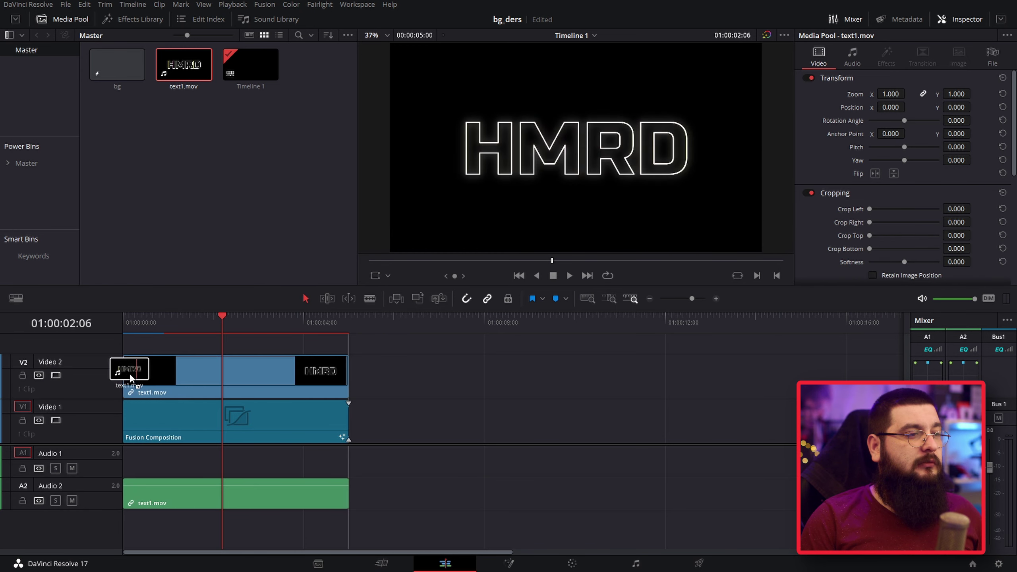
{"action": "left_click", "coordinate": [228, 499]}
{"action": "scroll", "coordinate": [885, 212], "scroll_direction": "down", "scroll_amount": 5}
{"action": "left_click", "coordinate": [885, 213]}
{"action": "left_click", "coordinate": [886, 243]}
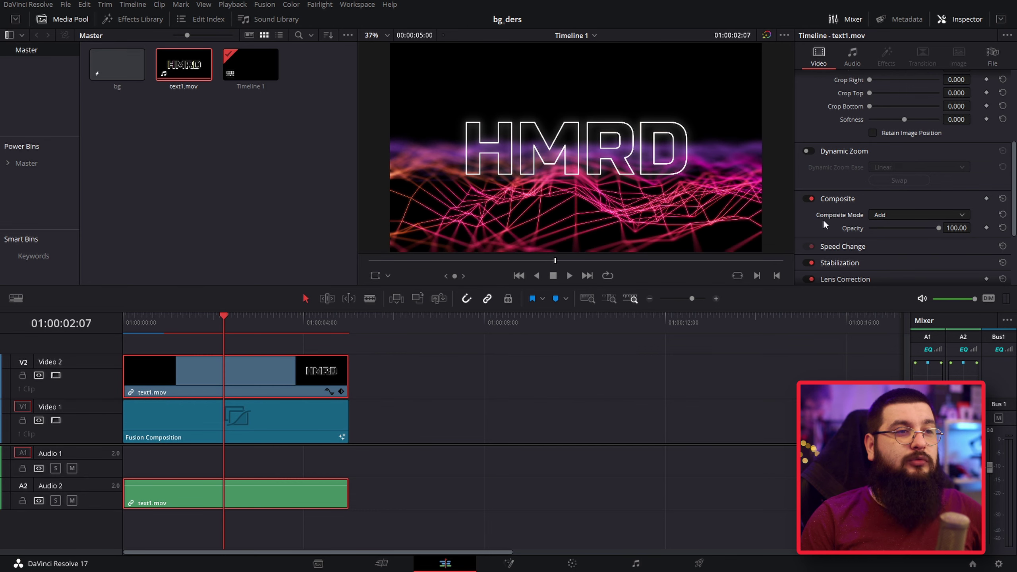
Step: Delete the text clip's audio from Audio 2
{"action": "left_click", "coordinate": [288, 461]}
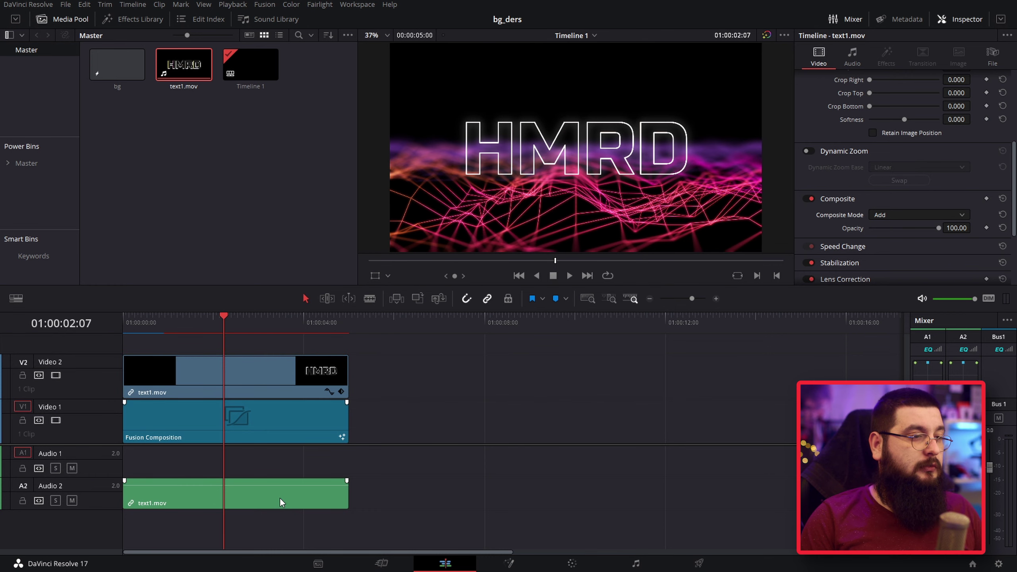
{"action": "left_click", "coordinate": [279, 498]}
{"action": "key", "text": "Delete"}
Step: Play the timeline from the start to preview the HMRD title over the terrain
{"action": "left_click_drag", "start_coordinate": [153, 323], "coordinate": [116, 328]}
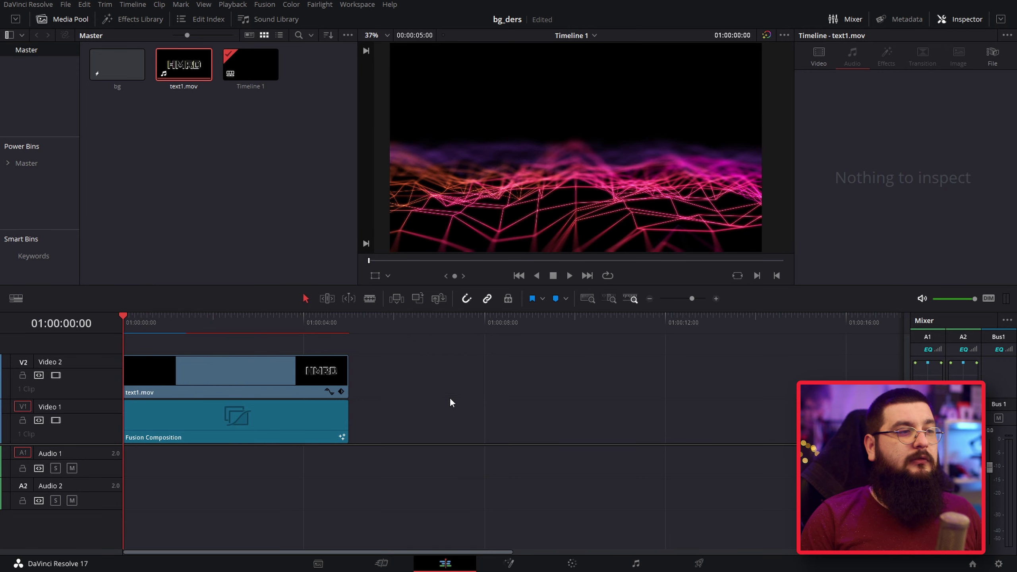
{"action": "key", "text": "space"}
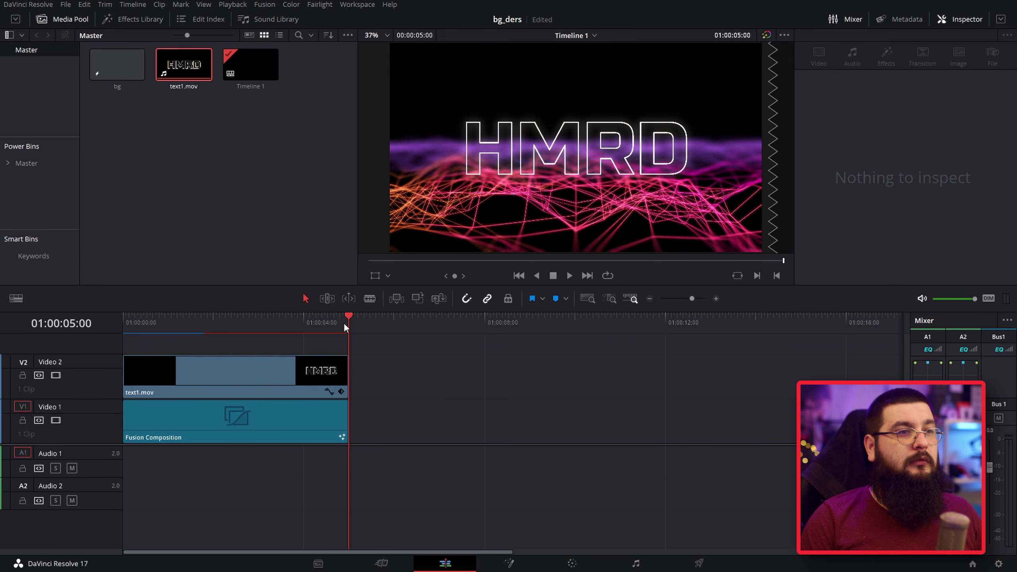
{"action": "left_click_drag", "start_coordinate": [343, 325], "coordinate": [126, 337]}
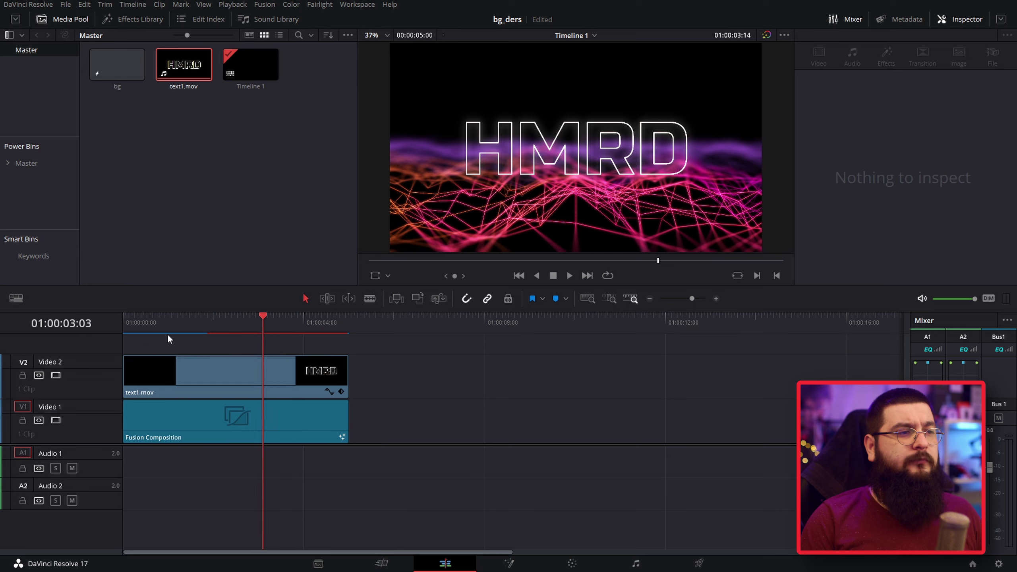
{"action": "key", "text": "space"}
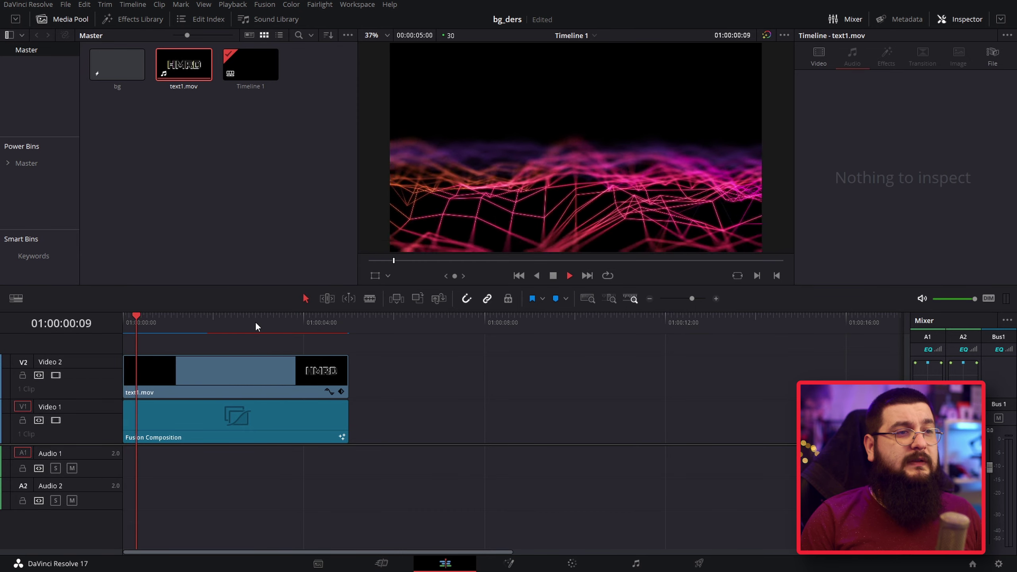
{"action": "key", "text": "space"}
{"action": "left_click", "coordinate": [251, 413]}
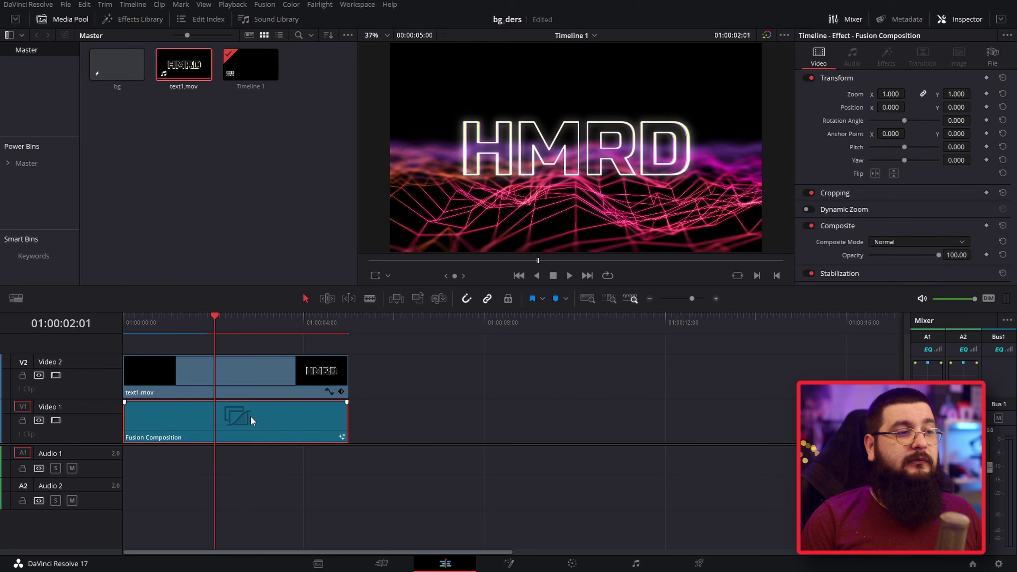
Step: Reopen the terrain composition, set FastNoise1's Seethe Rate to 0.02, and go back to the Edit page
{"action": "left_click", "coordinate": [508, 563]}
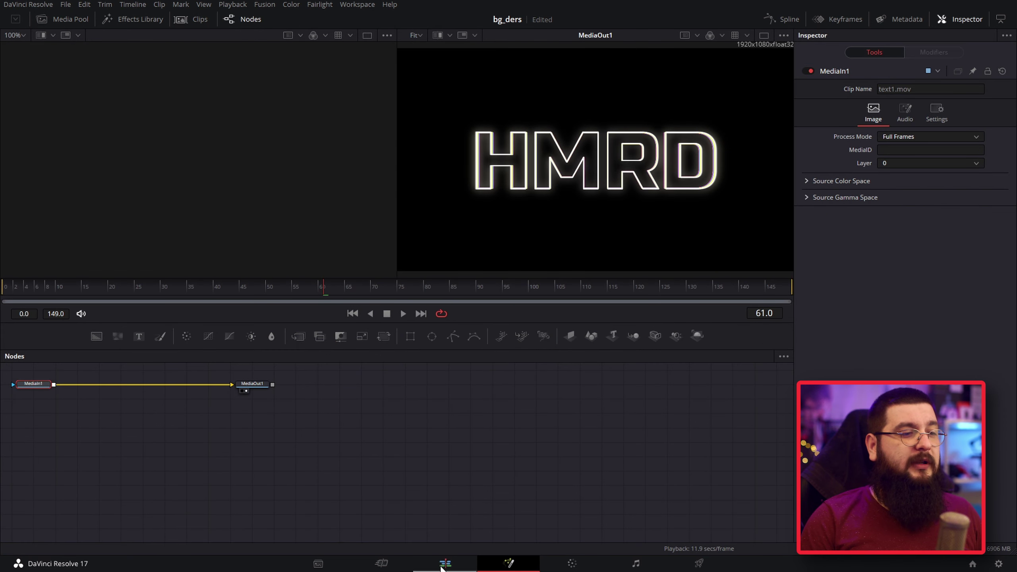
{"action": "key", "text": "shift+4"}
{"action": "right_click", "coordinate": [267, 420]}
{"action": "left_click", "coordinate": [302, 355]}
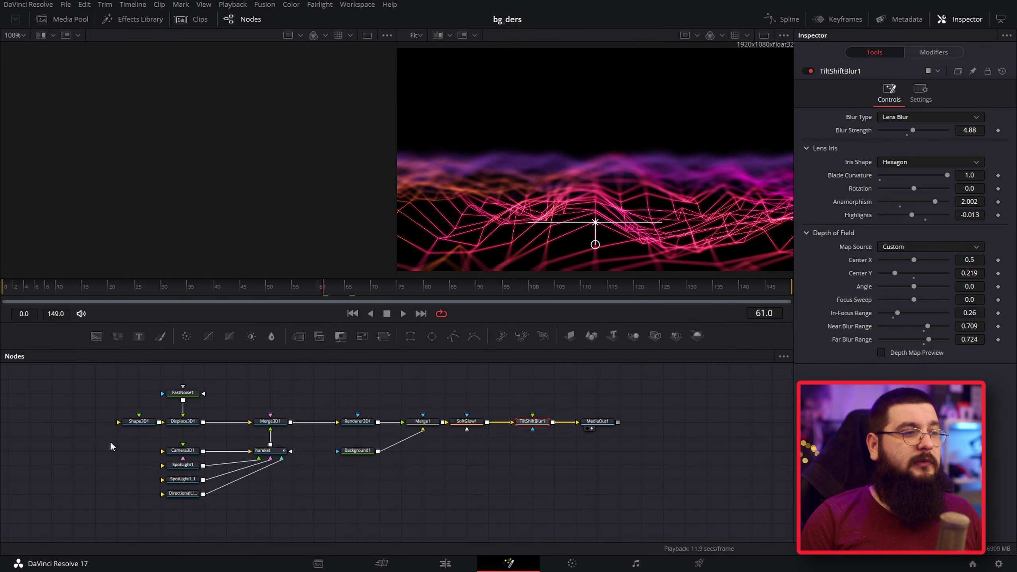
{"action": "left_click", "coordinate": [183, 393]}
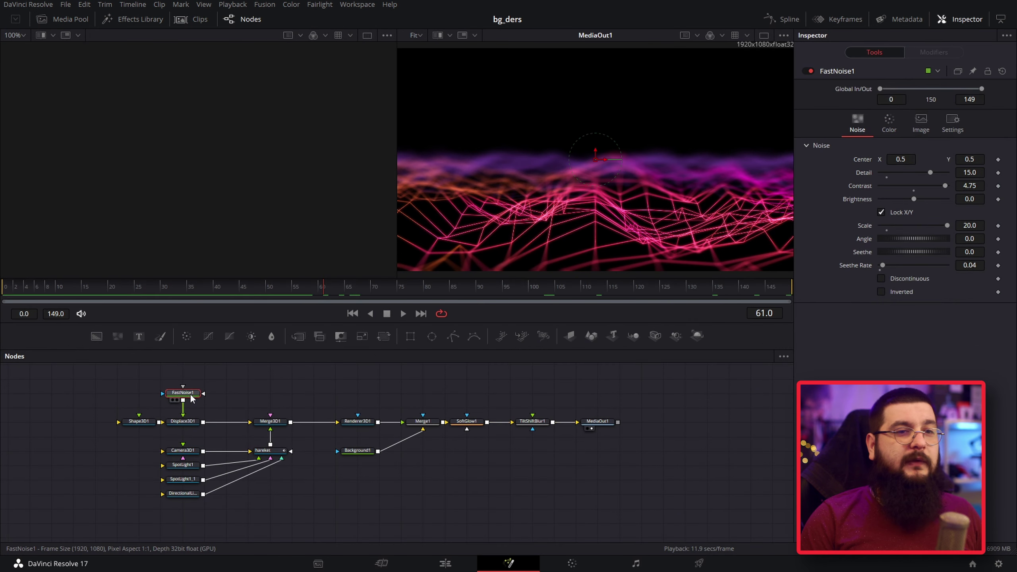
{"action": "left_click", "coordinate": [974, 265]}
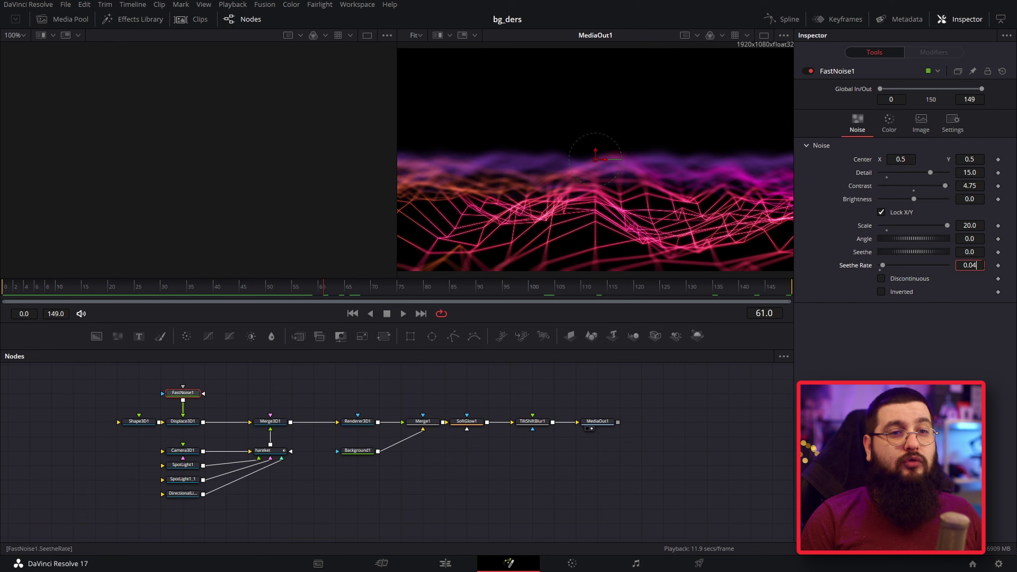
{"action": "type", "text": "0.02"}
{"action": "key", "text": "Tab"}
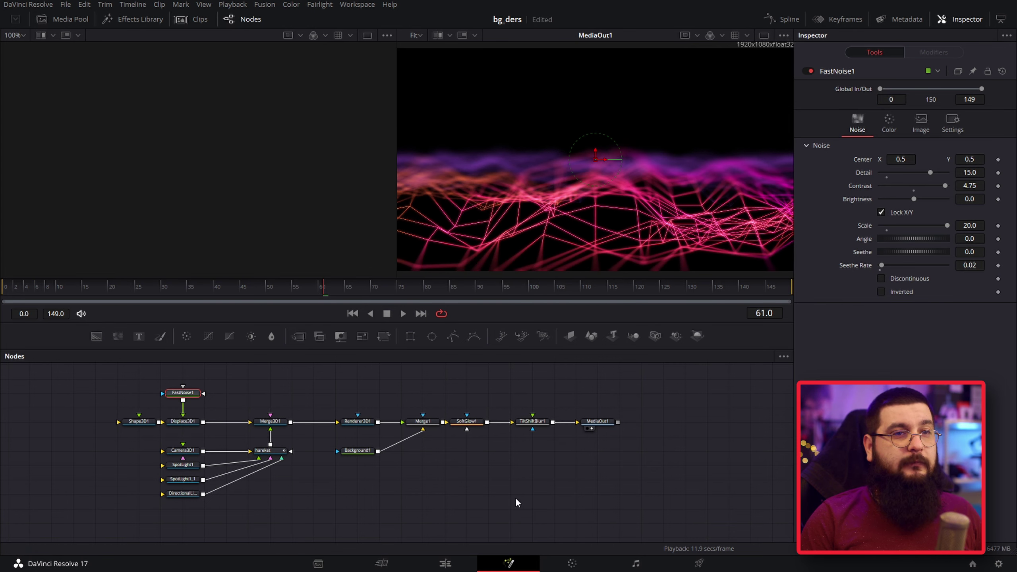
{"action": "left_click", "coordinate": [442, 564]}
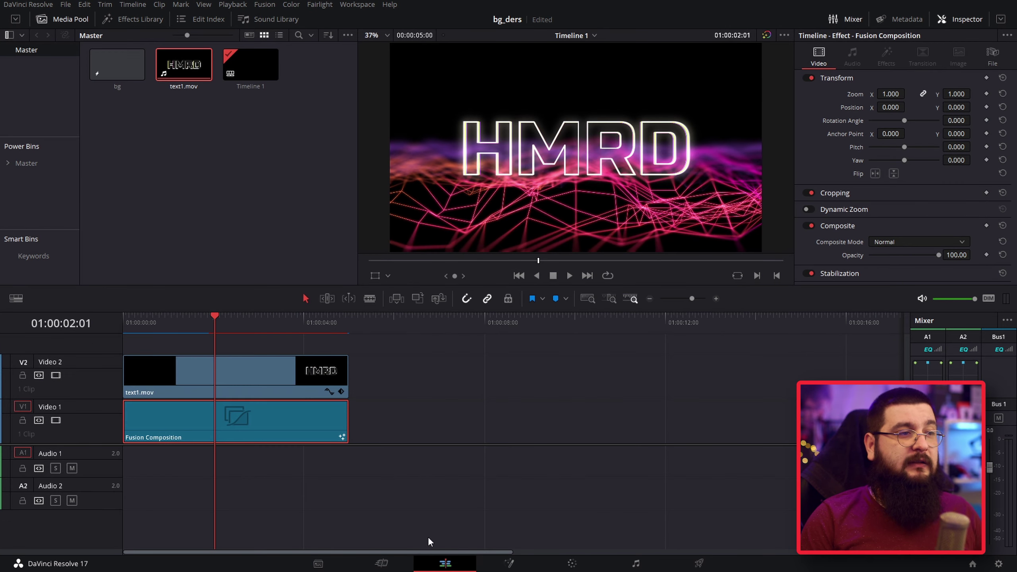
Step: Rewind the playhead and set Playback > Render Cache to Smart
{"action": "left_click_drag", "start_coordinate": [145, 325], "coordinate": [108, 325]}
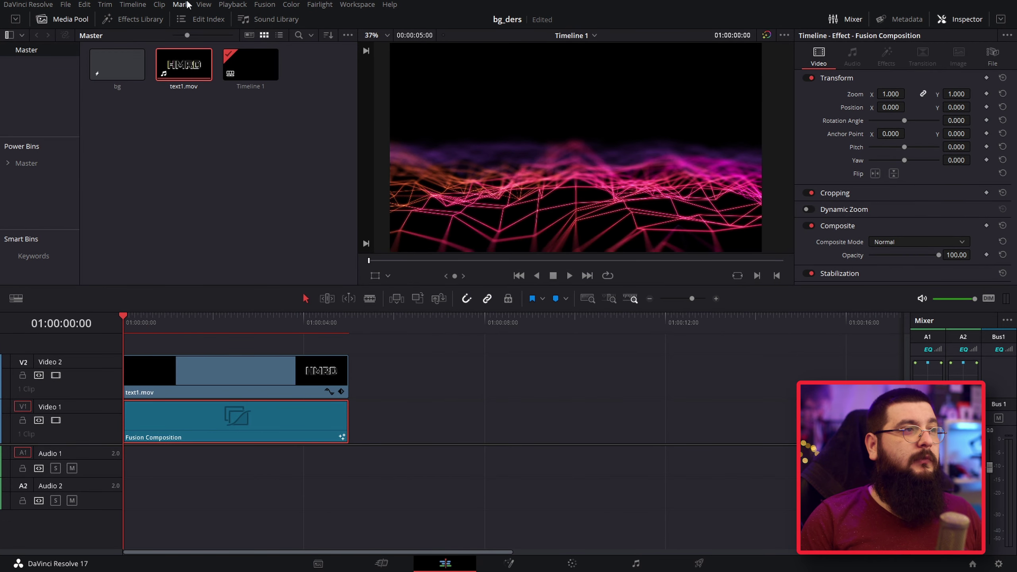
{"action": "left_click", "coordinate": [233, 4]}
{"action": "mouse_move", "coordinate": [239, 55]}
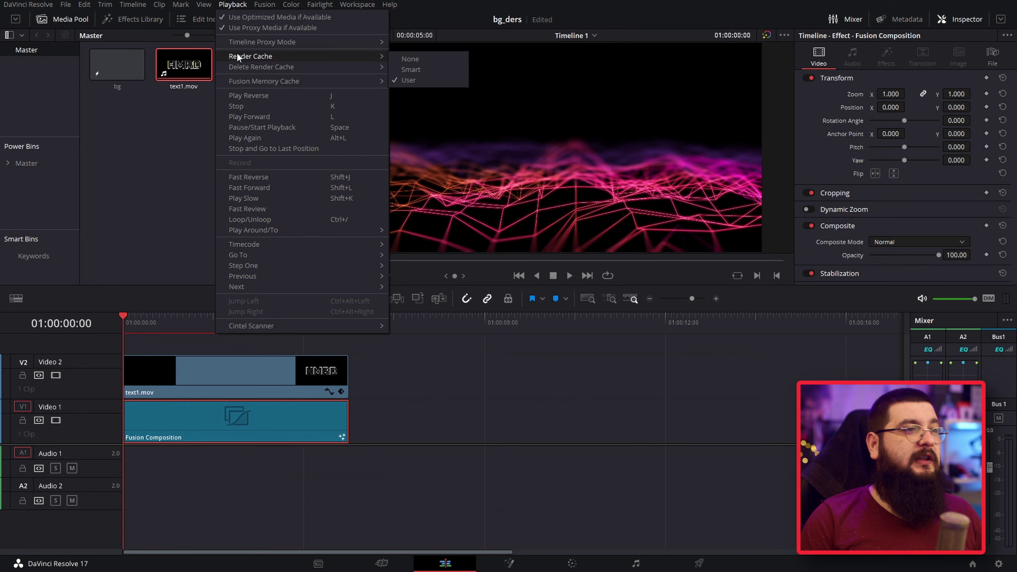
{"action": "left_click", "coordinate": [412, 69]}
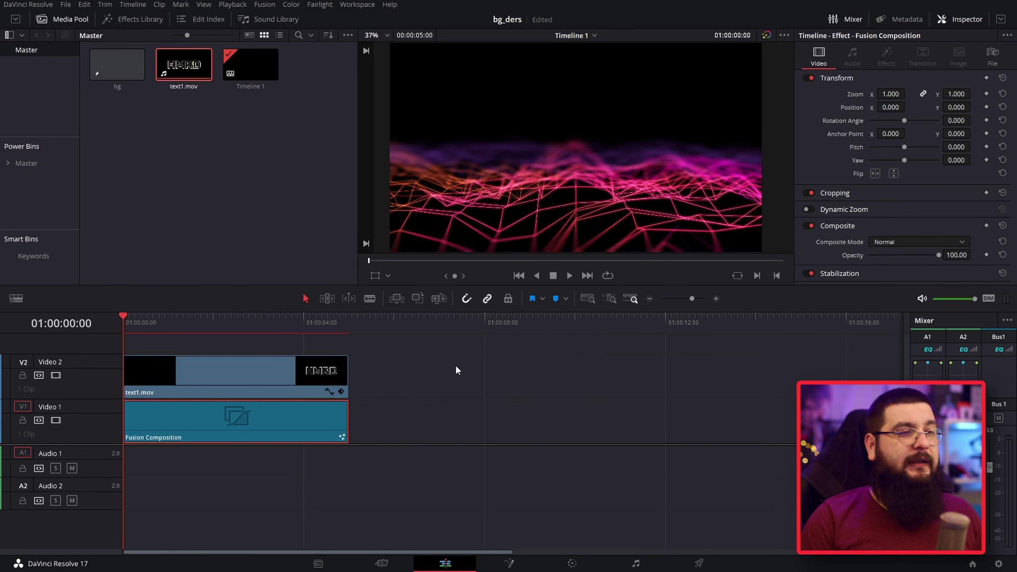
Step: Play the timeline and scrub to the frame where the glowing title appears
{"action": "left_click", "coordinate": [457, 374]}
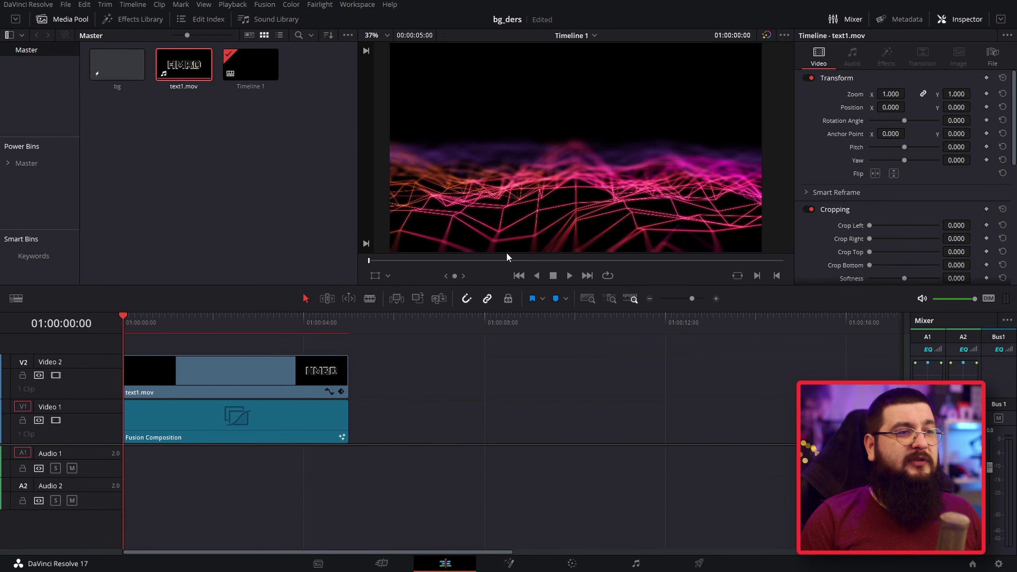
{"action": "scroll", "coordinate": [200, 371], "scroll_direction": "up", "scroll_amount": 2}
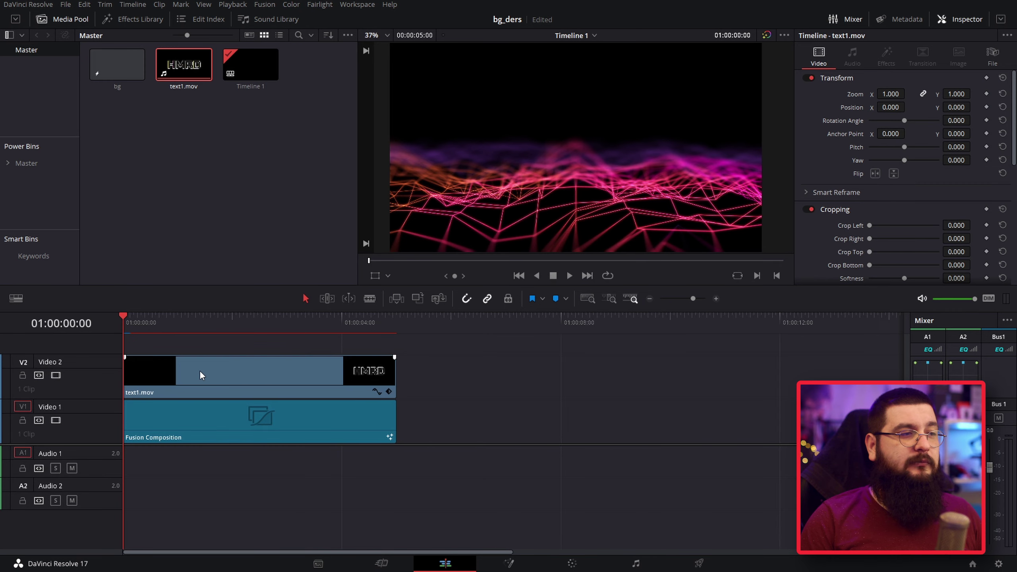
{"action": "left_click_drag", "start_coordinate": [356, 323], "coordinate": [124, 324]}
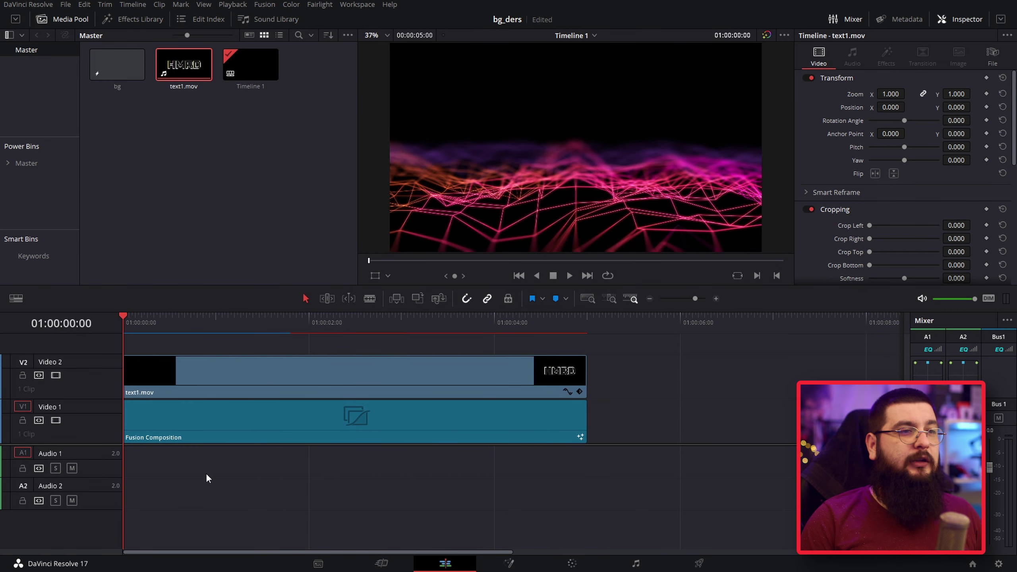
{"action": "key", "text": "space"}
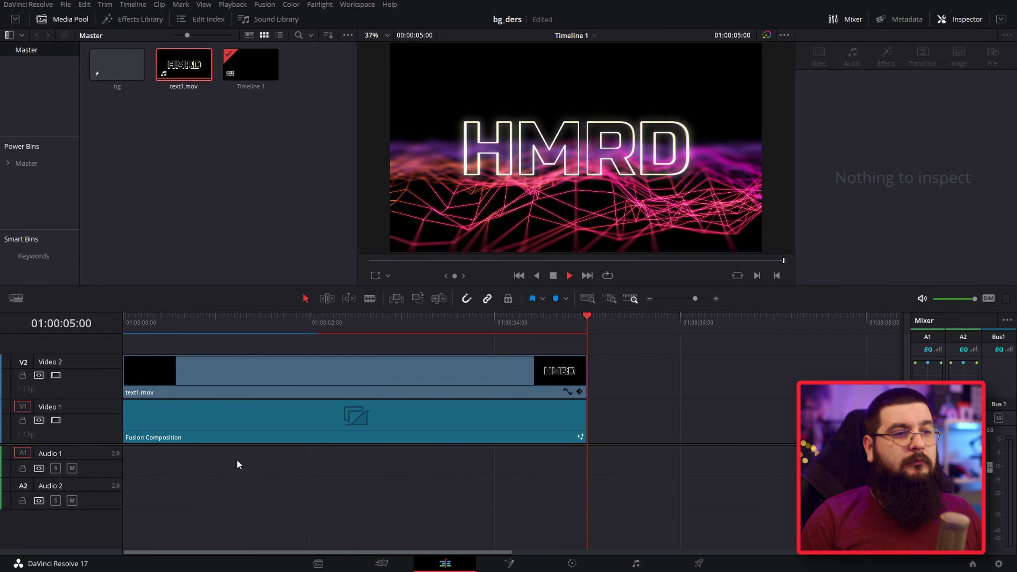
{"action": "left_click", "coordinate": [560, 357]}
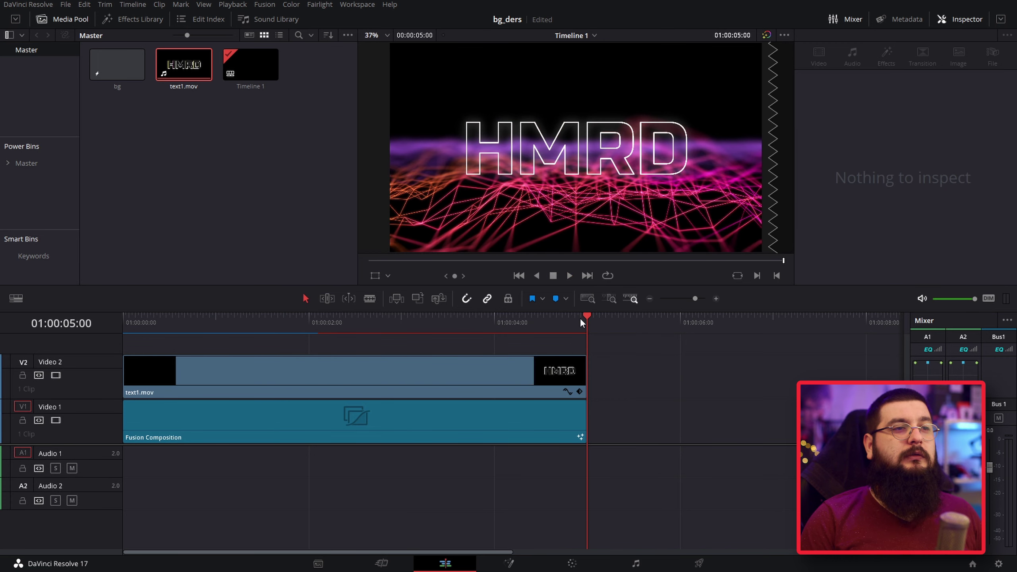
{"action": "left_click", "coordinate": [261, 323]}
{"action": "left_click_drag", "start_coordinate": [261, 323], "coordinate": [263, 322]}
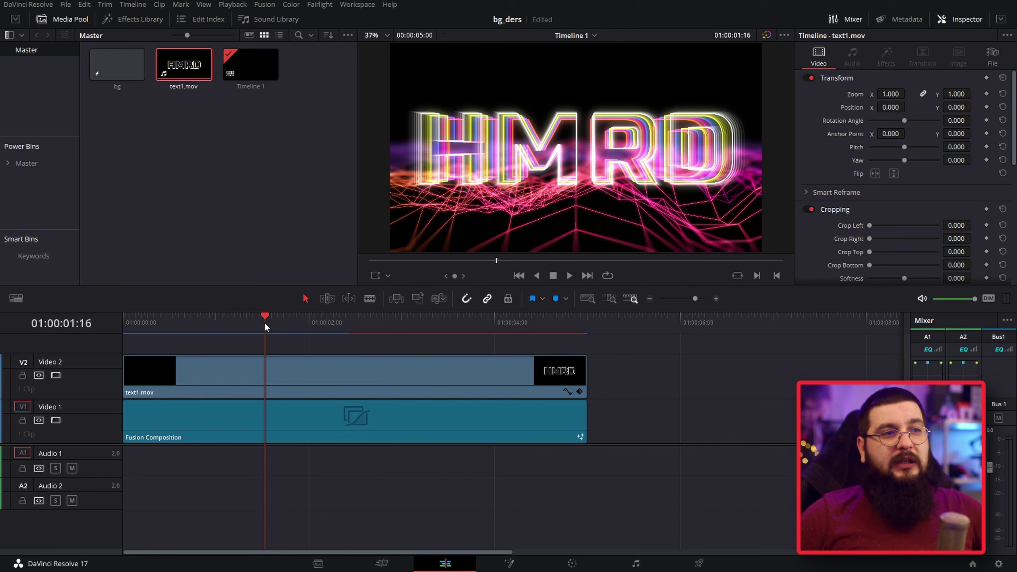
Step: Open the Fusion Composition clip in the Fusion page
{"action": "left_click", "coordinate": [337, 430]}
{"action": "right_click", "coordinate": [336, 416]}
{"action": "left_click", "coordinate": [388, 345]}
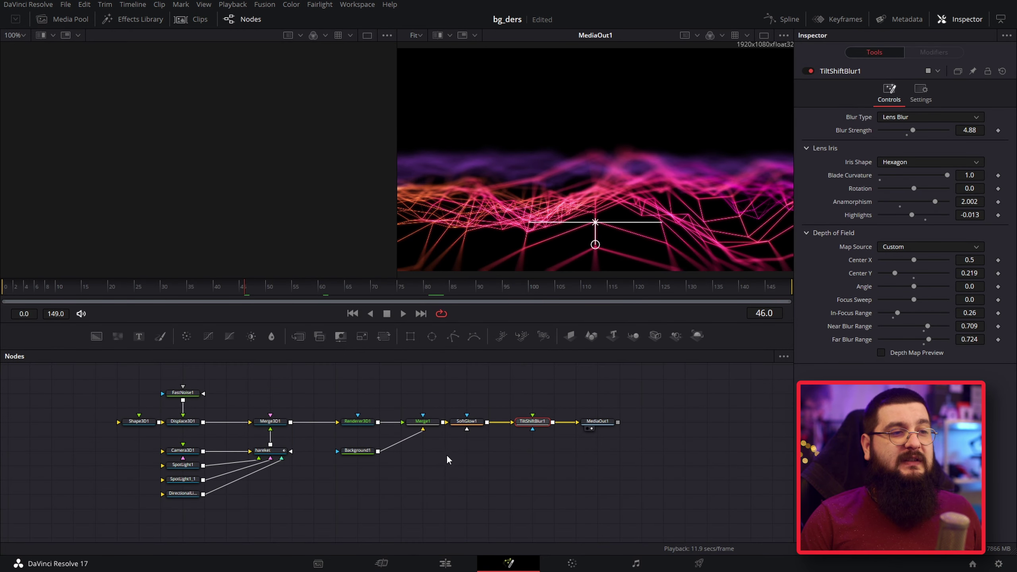
{"action": "scroll", "coordinate": [446, 455], "scroll_direction": "up", "scroll_amount": 3}
{"action": "scroll", "coordinate": [428, 453], "scroll_direction": "down", "scroll_amount": 2}
{"action": "mouse_move", "coordinate": [356, 473]}
{"action": "left_mouse_down"}
{"action": "mouse_move", "coordinate": [523, 499]}
{"action": "mouse_move", "coordinate": [495, 486]}
{"action": "left_mouse_up"}
{"action": "left_click", "coordinate": [156, 422]}
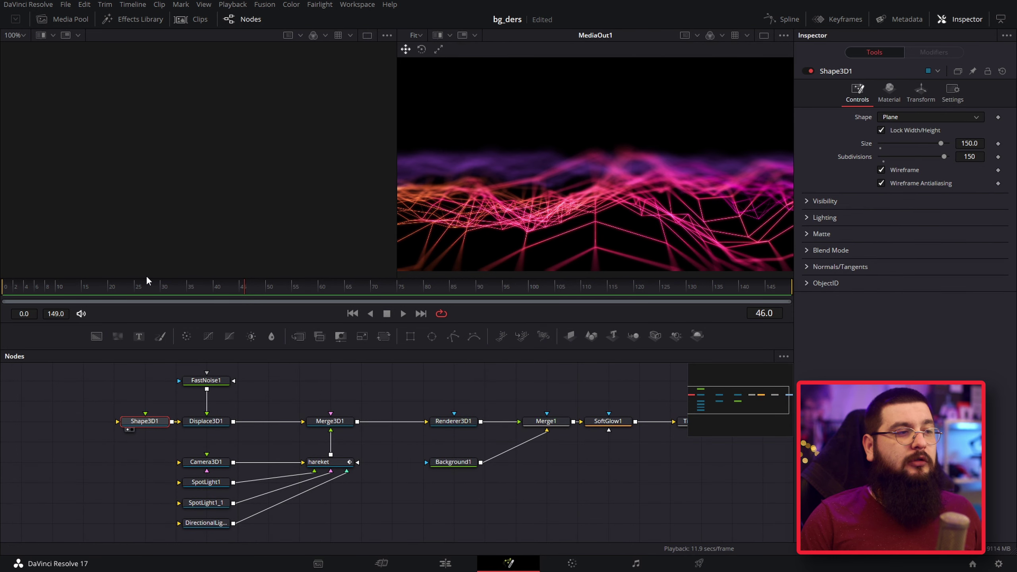
{"action": "key", "text": "1"}
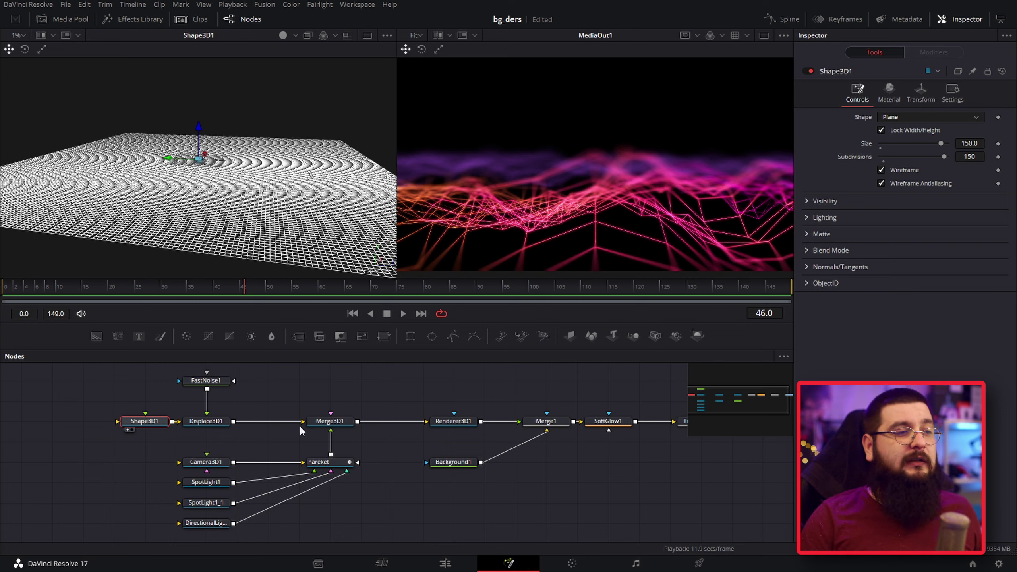
{"action": "left_click", "coordinate": [920, 91]}
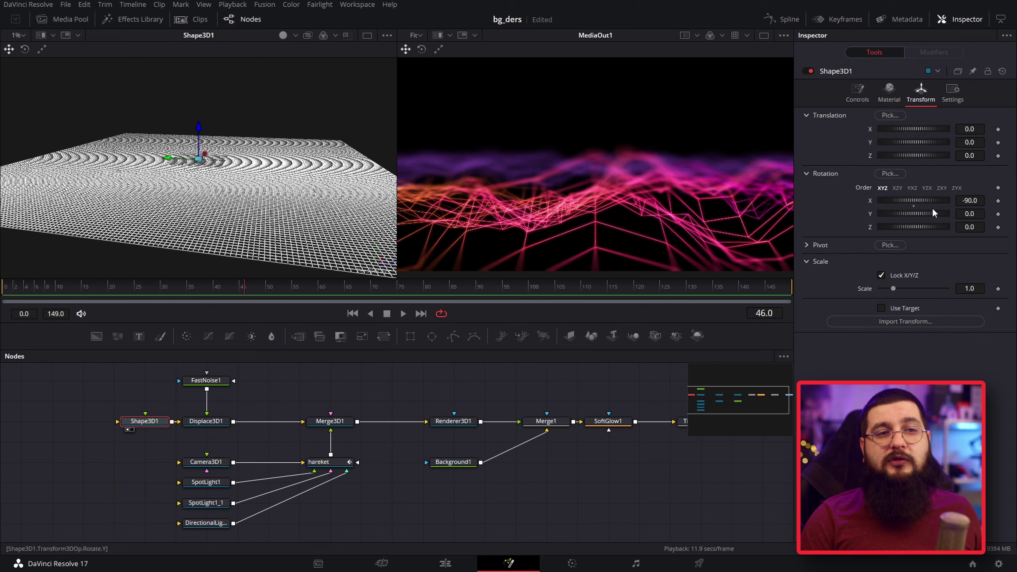
{"action": "left_click", "coordinate": [207, 421]}
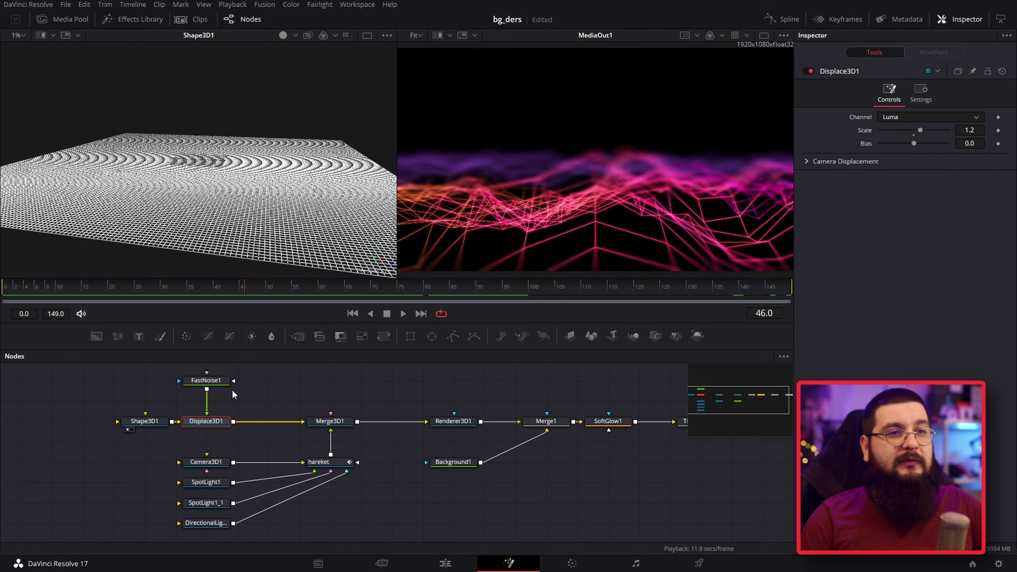
{"action": "left_click", "coordinate": [205, 381]}
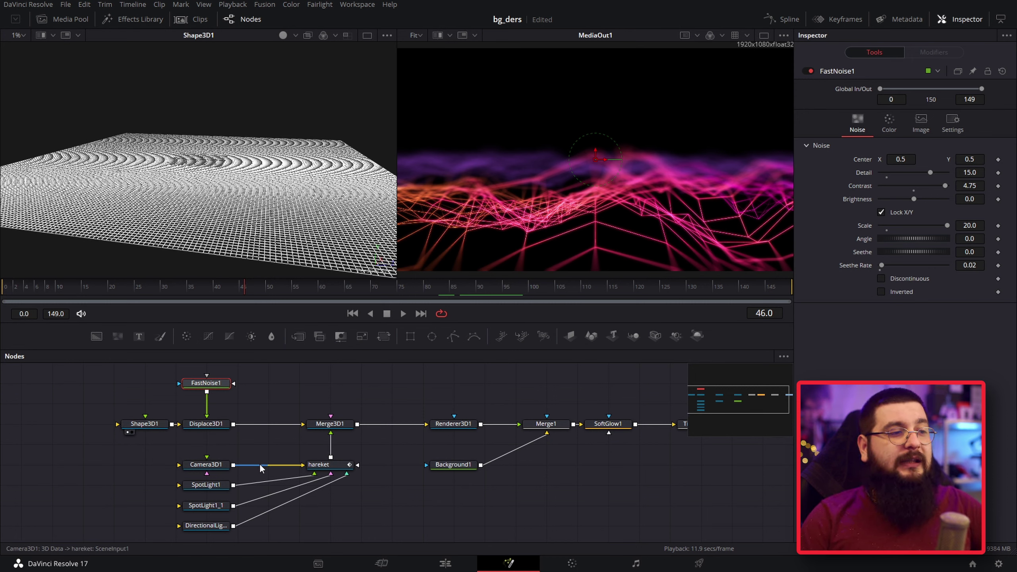
{"action": "left_click", "coordinate": [212, 466]}
{"action": "left_click", "coordinate": [337, 469]}
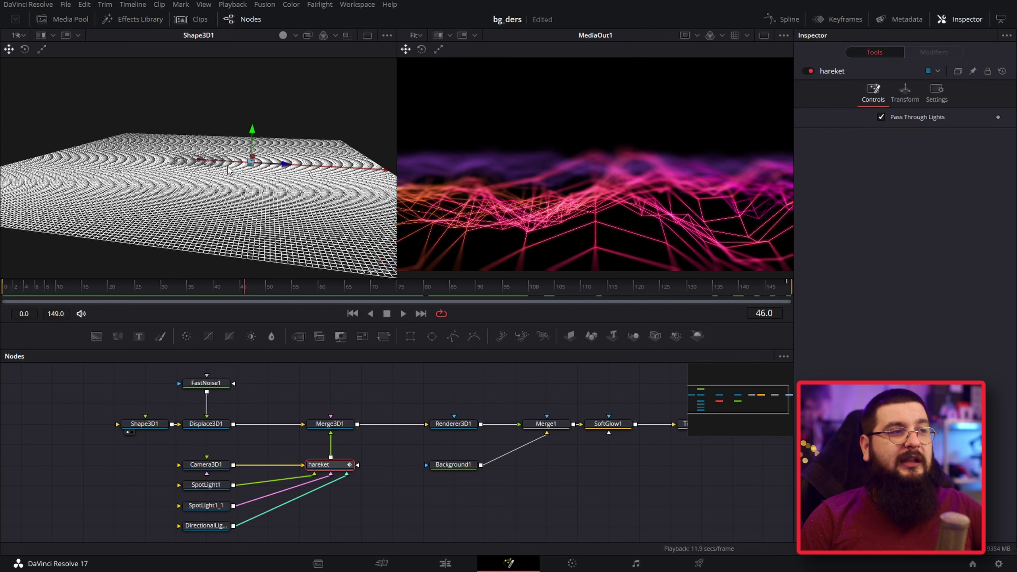
{"action": "left_click", "coordinate": [341, 426]}
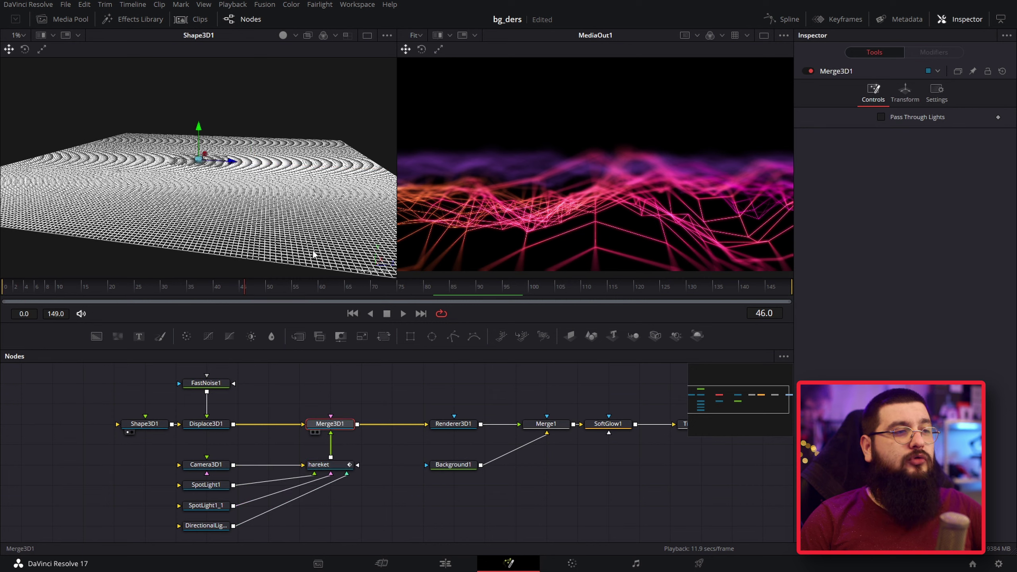
Step: Show Merge3D1's full scene in the left viewer and inspect hareket and Renderer3D1
{"action": "left_click_drag", "start_coordinate": [315, 254], "coordinate": [304, 280]}
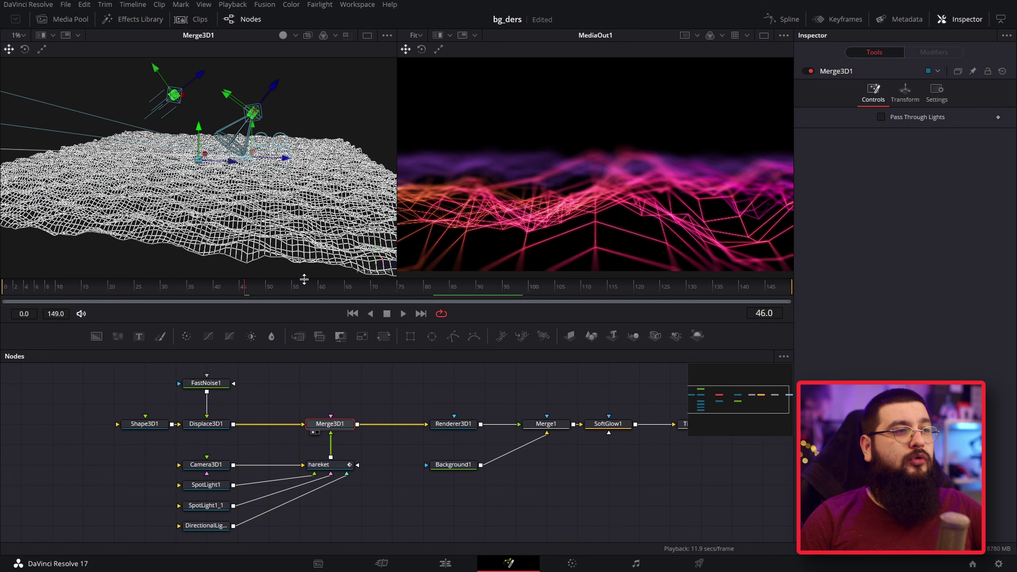
{"action": "left_click", "coordinate": [337, 469]}
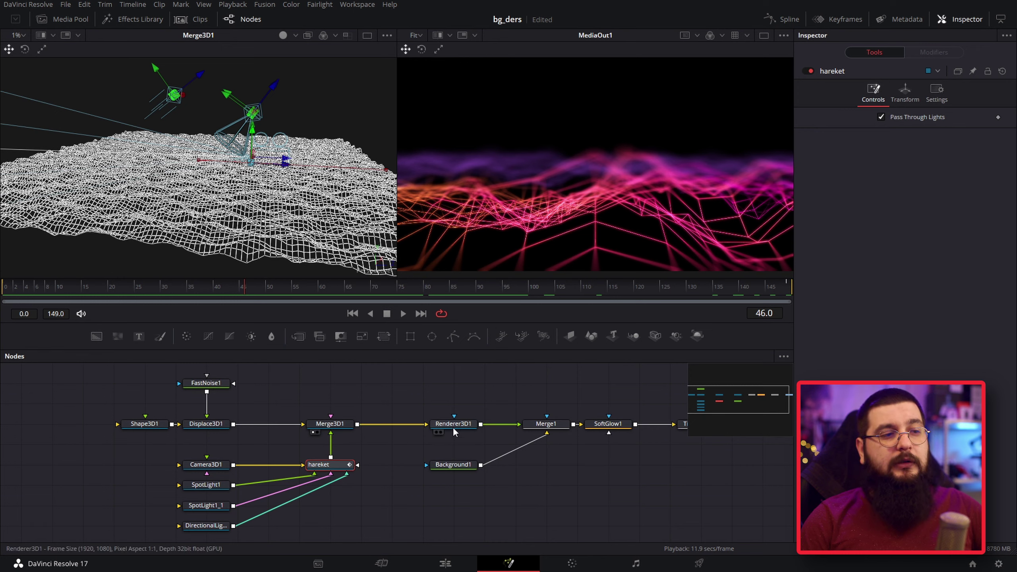
{"action": "left_click", "coordinate": [465, 425]}
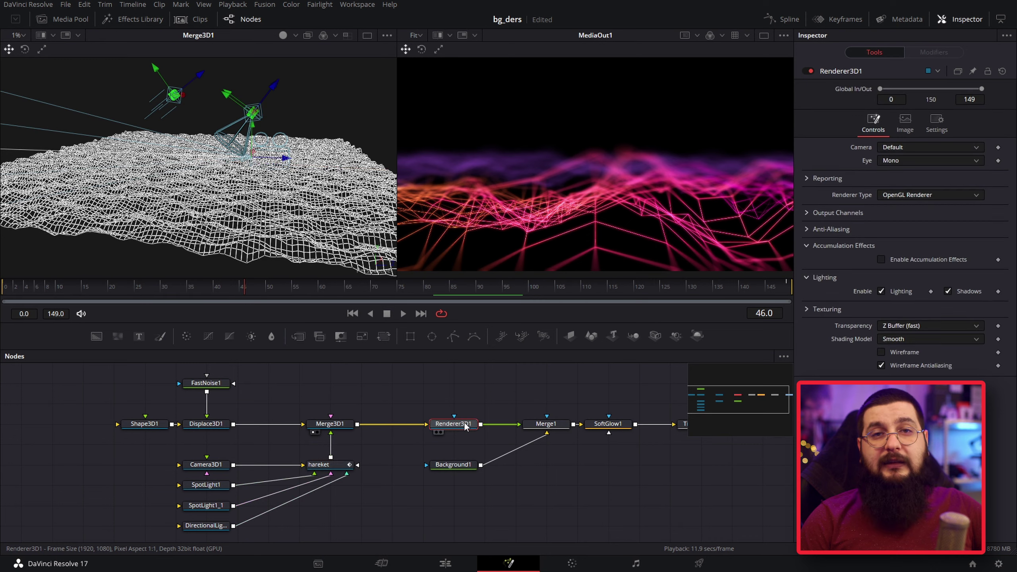
Step: Move Merge1 beside Renderer3D1 and reposition the black Background1 below and left of it
{"action": "mouse_move", "coordinate": [466, 426]}
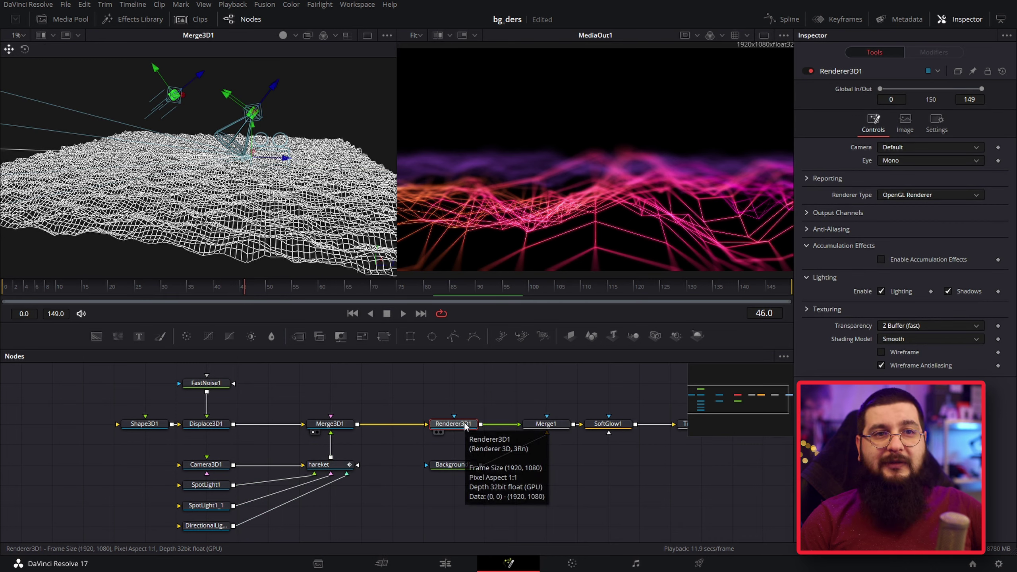
{"action": "left_click_drag", "start_coordinate": [559, 428], "coordinate": [529, 429]}
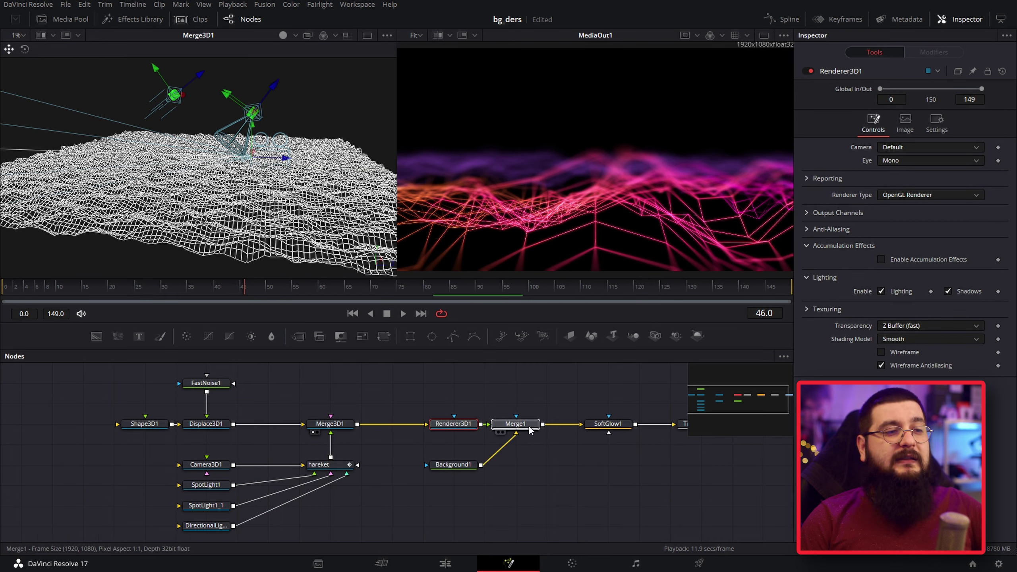
{"action": "left_click", "coordinate": [528, 428]}
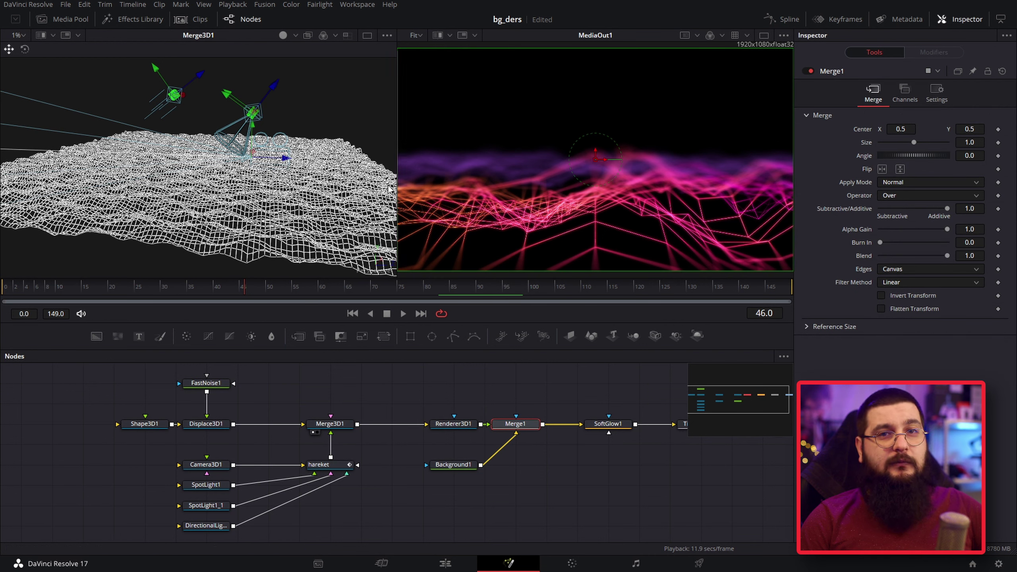
{"action": "left_click_drag", "start_coordinate": [460, 466], "coordinate": [509, 464]}
{"action": "left_click", "coordinate": [507, 464]}
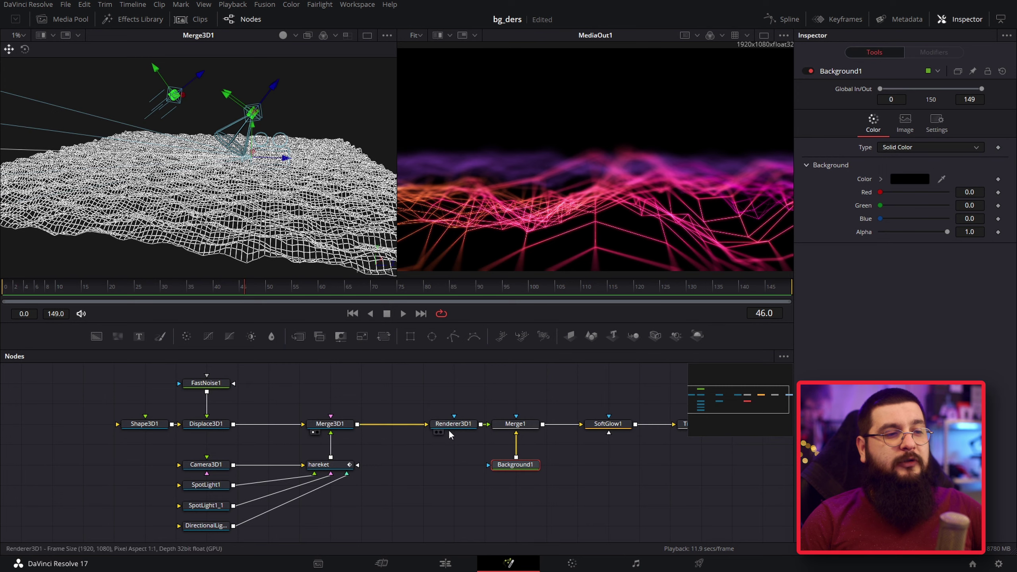
{"action": "left_click_drag", "start_coordinate": [515, 465], "coordinate": [453, 464]}
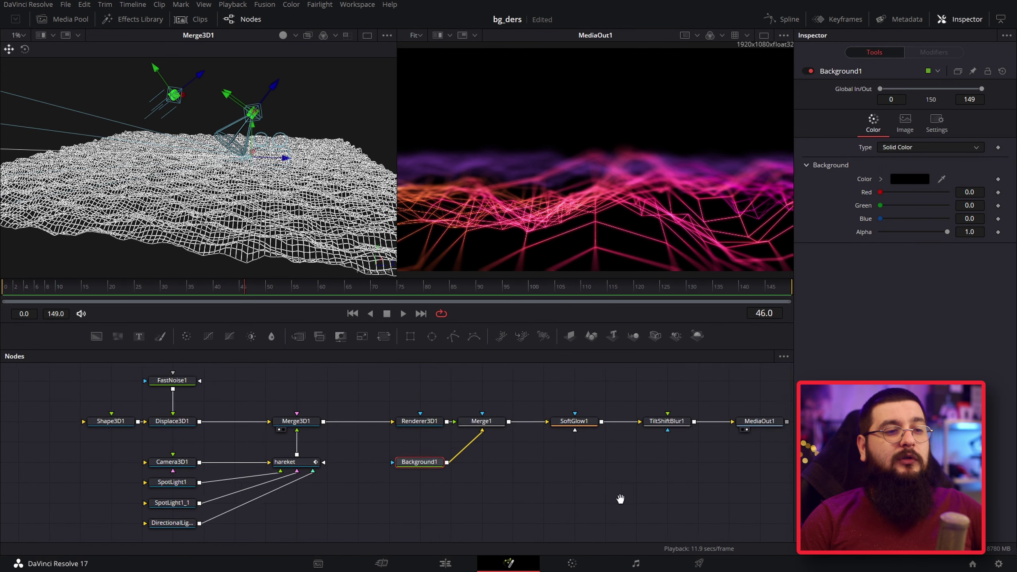
Step: Pan to the end of the node chain and toggle SoftGlow1 off and on to compare
{"action": "left_click_drag", "start_coordinate": [665, 505], "coordinate": [497, 509]}
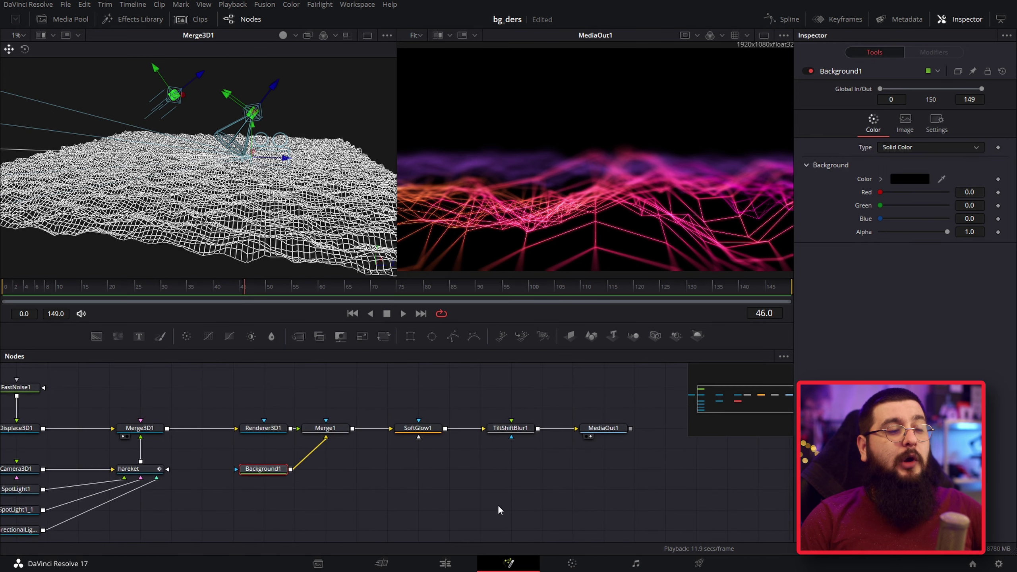
{"action": "left_click", "coordinate": [418, 428]}
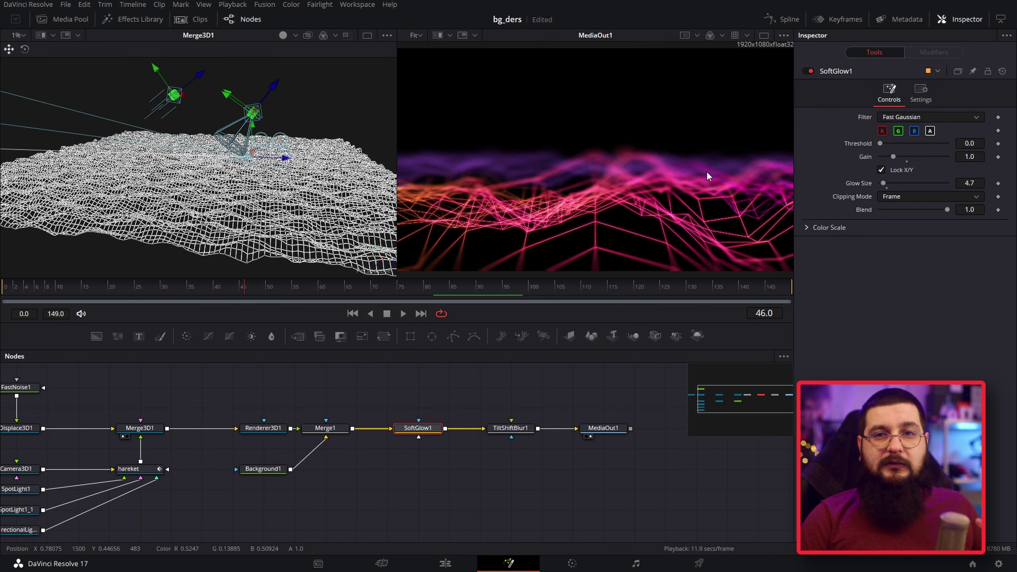
{"action": "left_click", "coordinate": [810, 70]}
{"action": "left_click", "coordinate": [810, 70]}
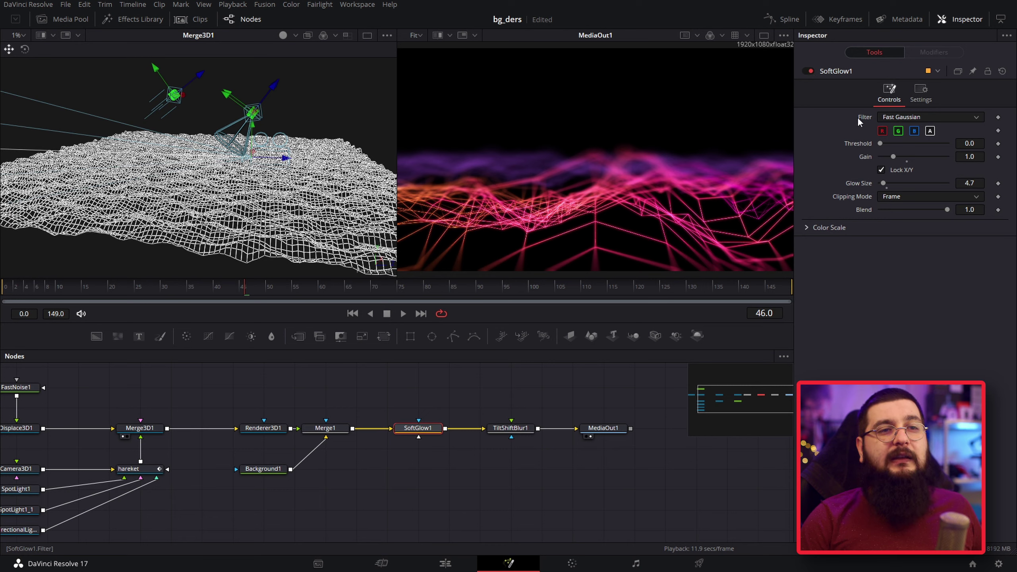
Step: Review TiltShiftBlur1, Renderer3D1 and MediaOut1, then return to the Edit page
{"action": "left_click", "coordinate": [513, 428]}
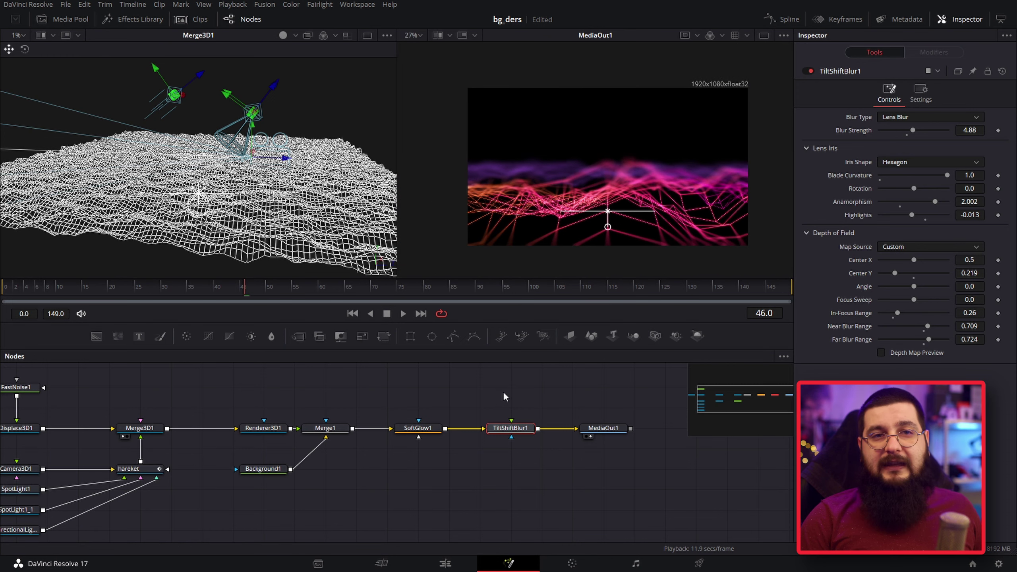
{"action": "left_click", "coordinate": [251, 429]}
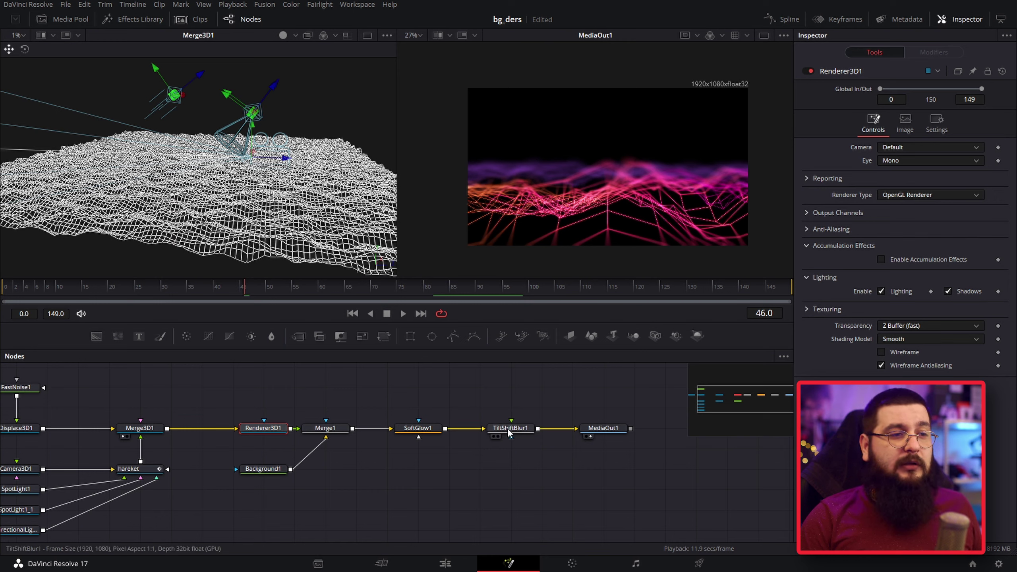
{"action": "mouse_move", "coordinate": [509, 433]}
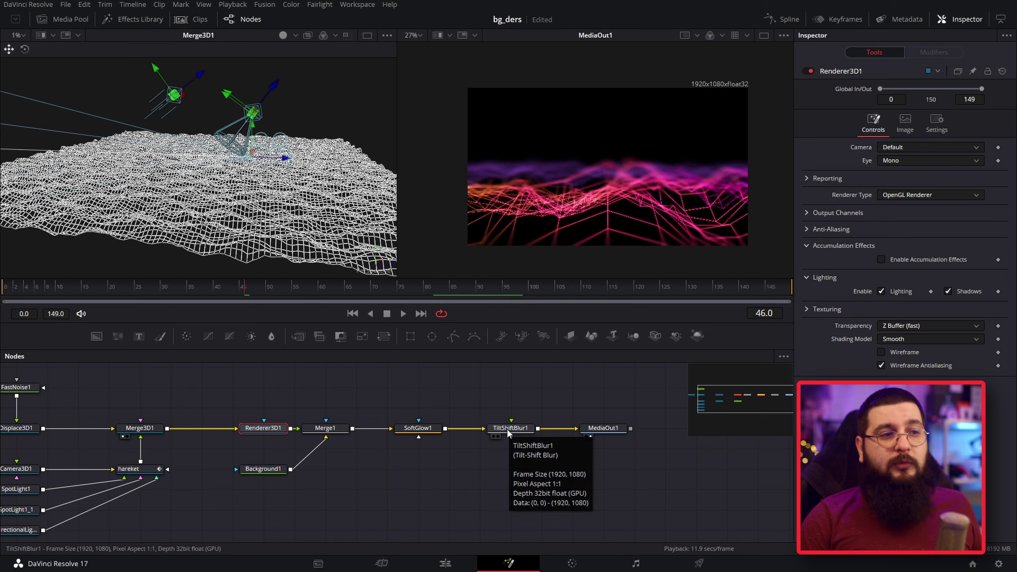
{"action": "left_click", "coordinate": [508, 431]}
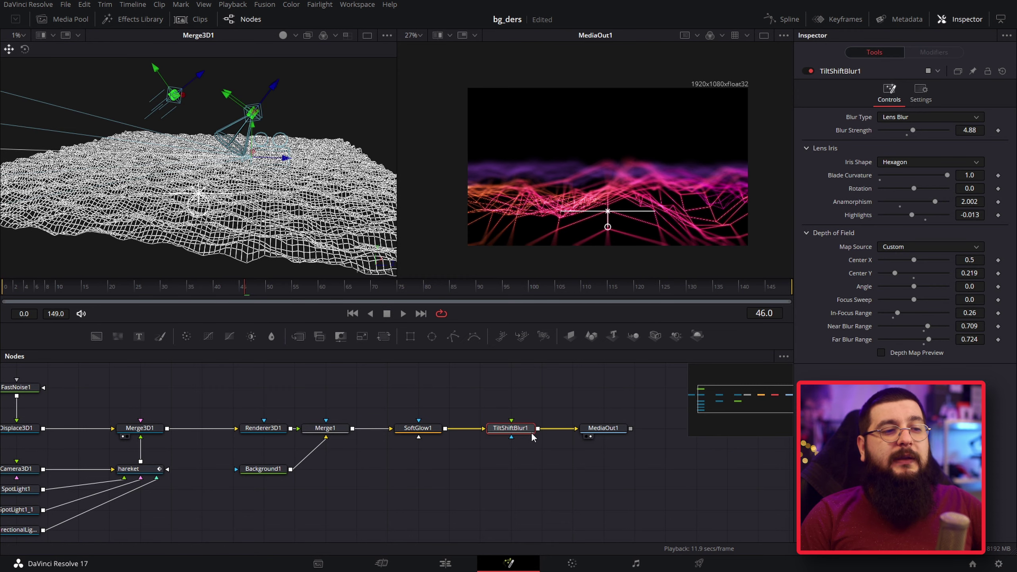
{"action": "left_click", "coordinate": [586, 426]}
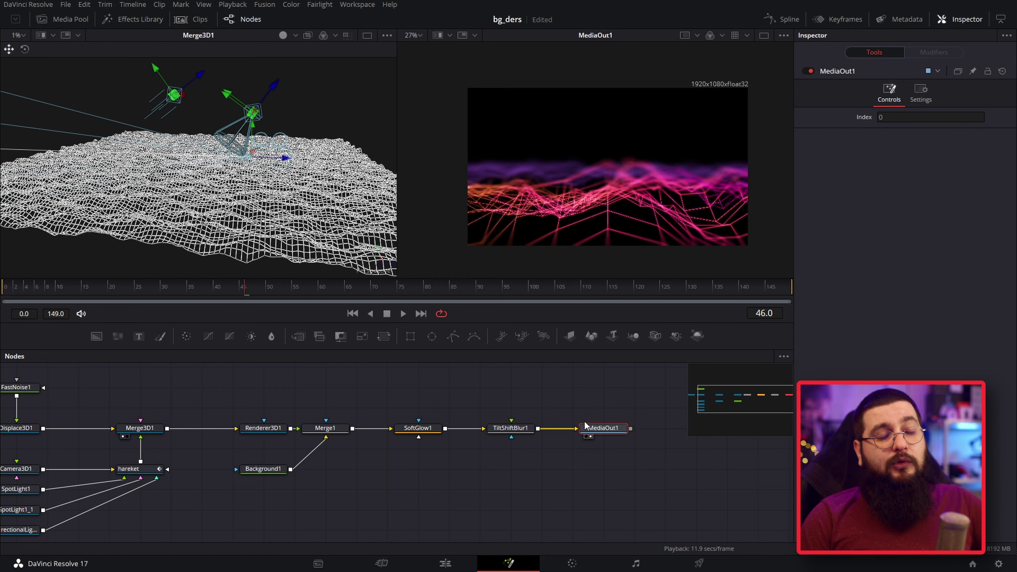
{"action": "left_click", "coordinate": [446, 564]}
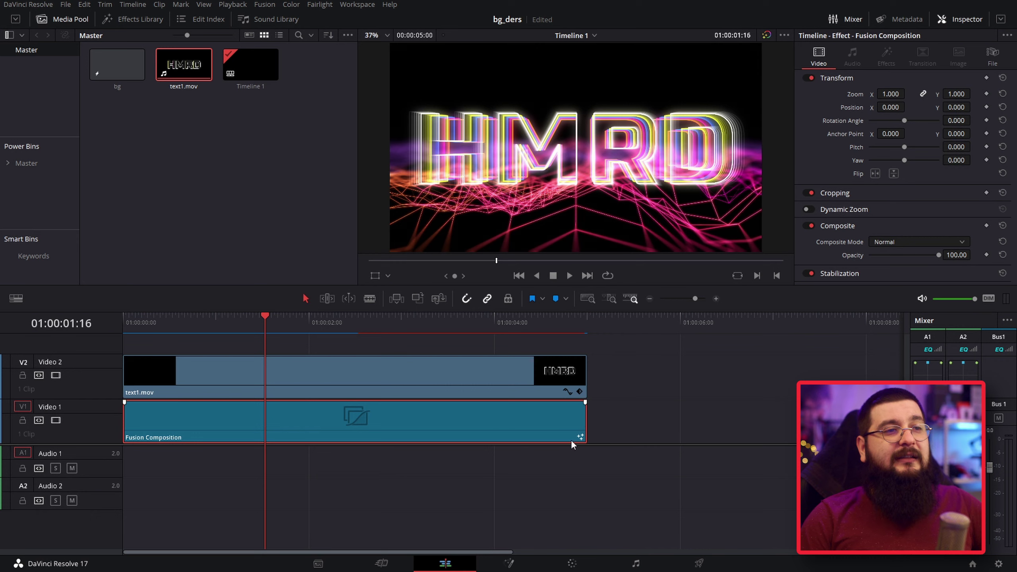
Step: Compare text1.mov in Normal blending, settle on Add, and park the playhead at 01:00:01:12
{"action": "key", "text": "space"}
{"action": "left_click", "coordinate": [327, 324]}
{"action": "left_click", "coordinate": [409, 374]}
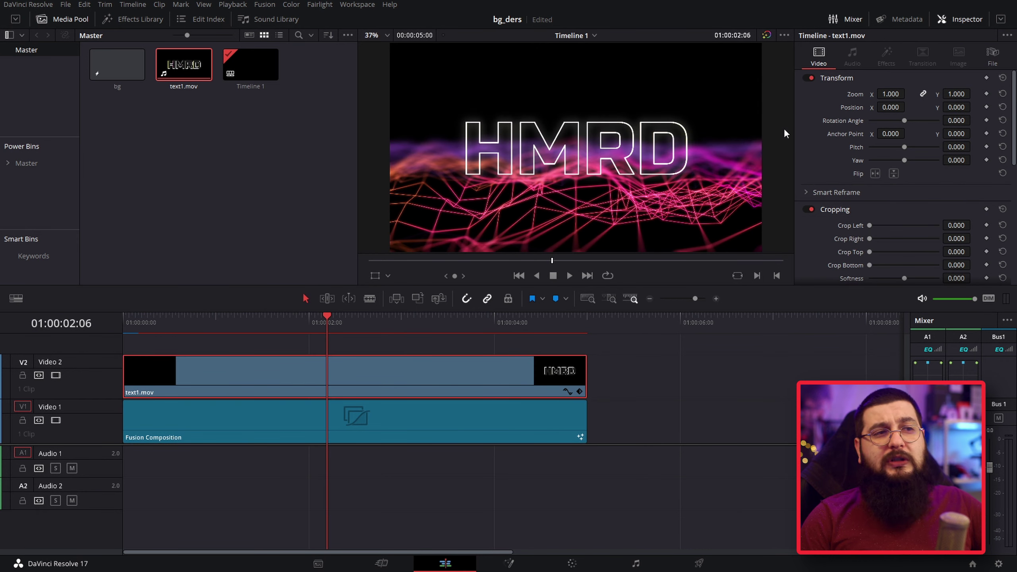
{"action": "scroll", "coordinate": [836, 160], "scroll_direction": "down", "scroll_amount": 5}
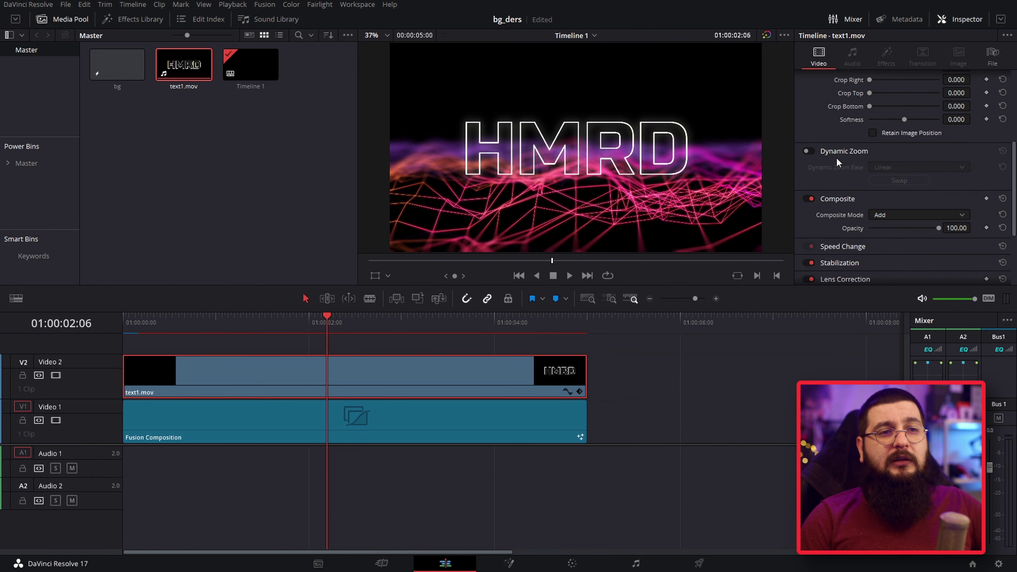
{"action": "left_click", "coordinate": [885, 215]}
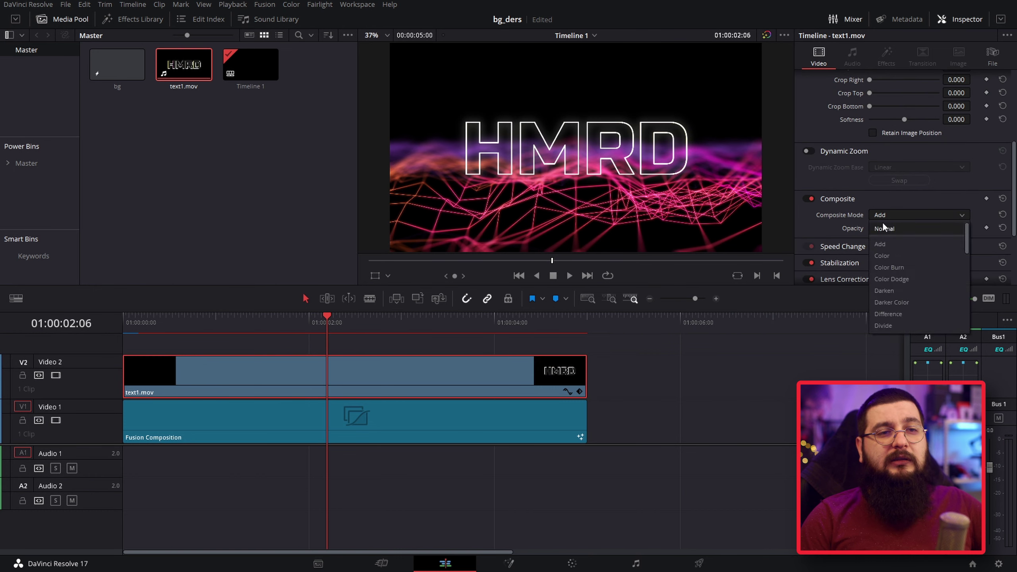
{"action": "left_click", "coordinate": [882, 229]}
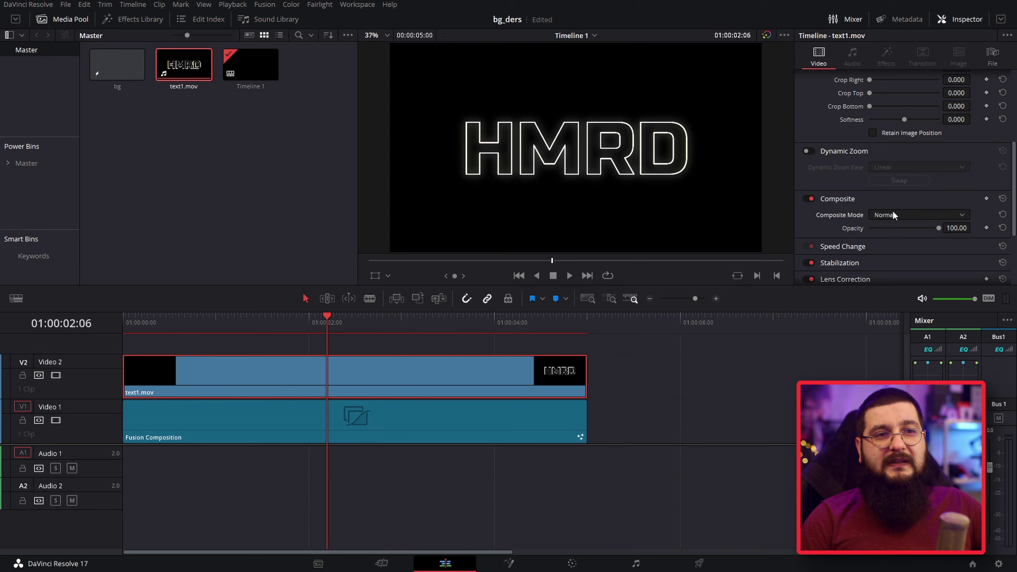
{"action": "left_click", "coordinate": [893, 216]}
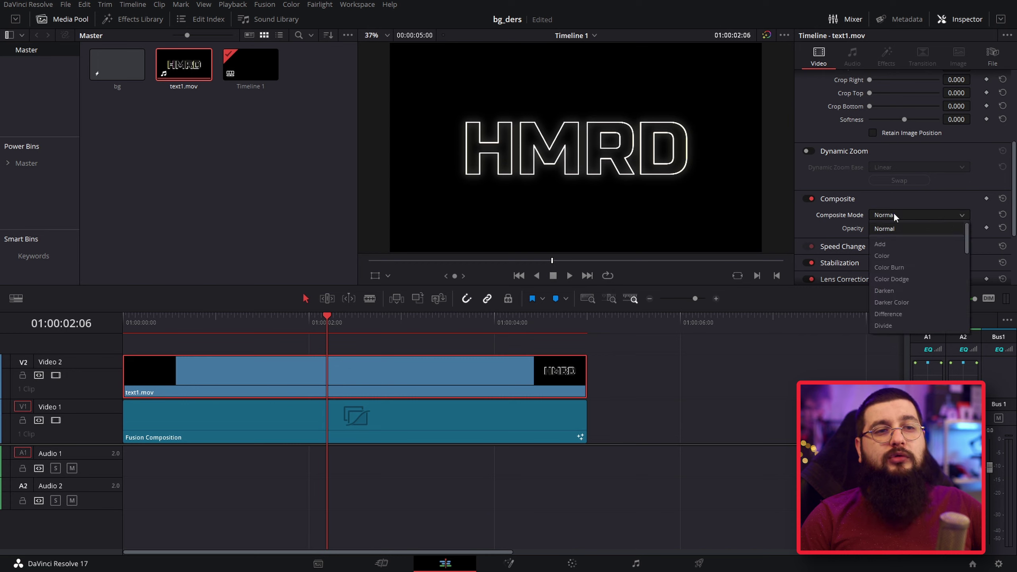
{"action": "left_click", "coordinate": [891, 243]}
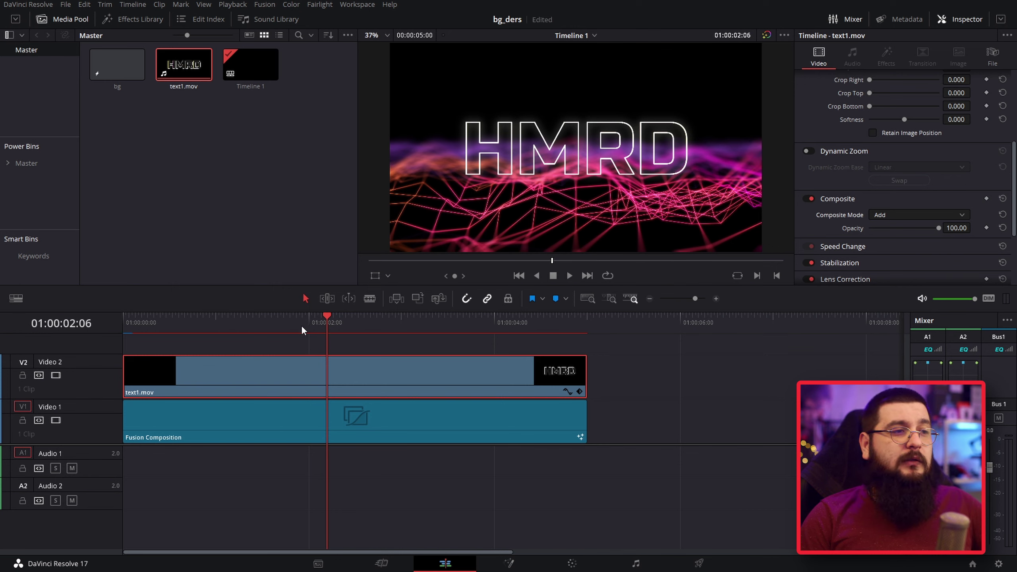
{"action": "left_click_drag", "start_coordinate": [302, 319], "coordinate": [251, 319]}
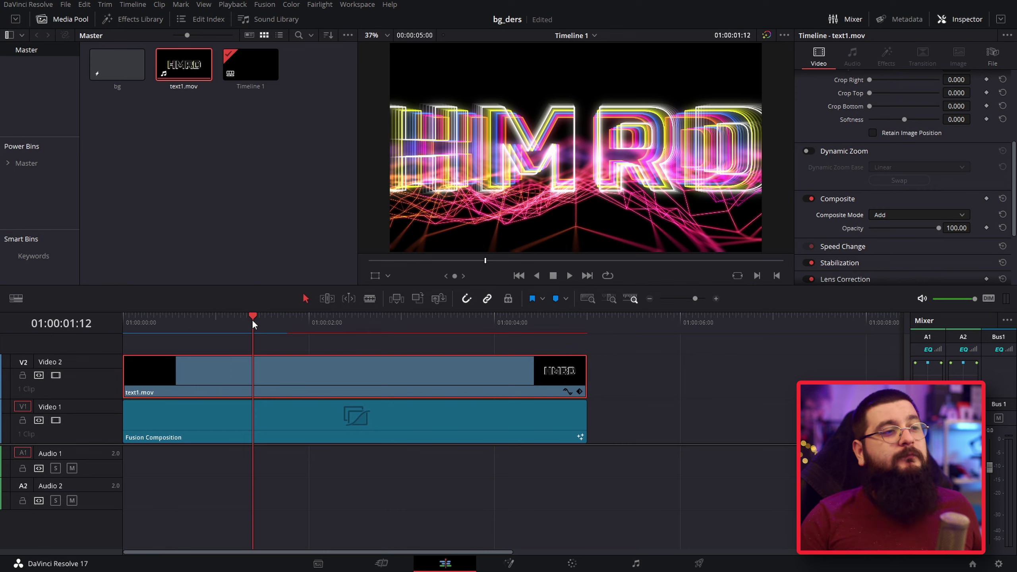
{"action": "left_click", "coordinate": [234, 4]}
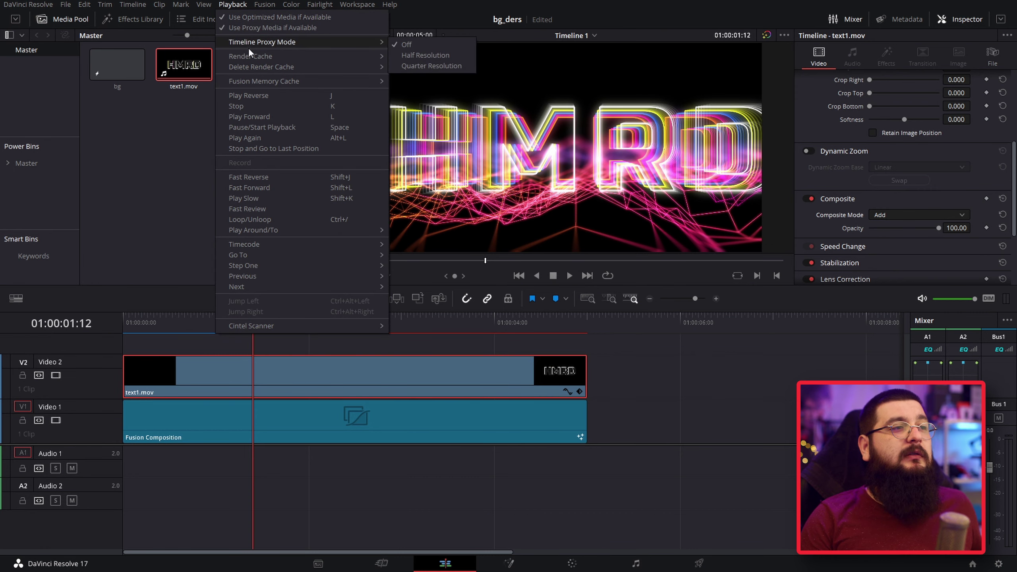
{"action": "mouse_move", "coordinate": [249, 54]}
{"action": "left_click", "coordinate": [426, 60]}
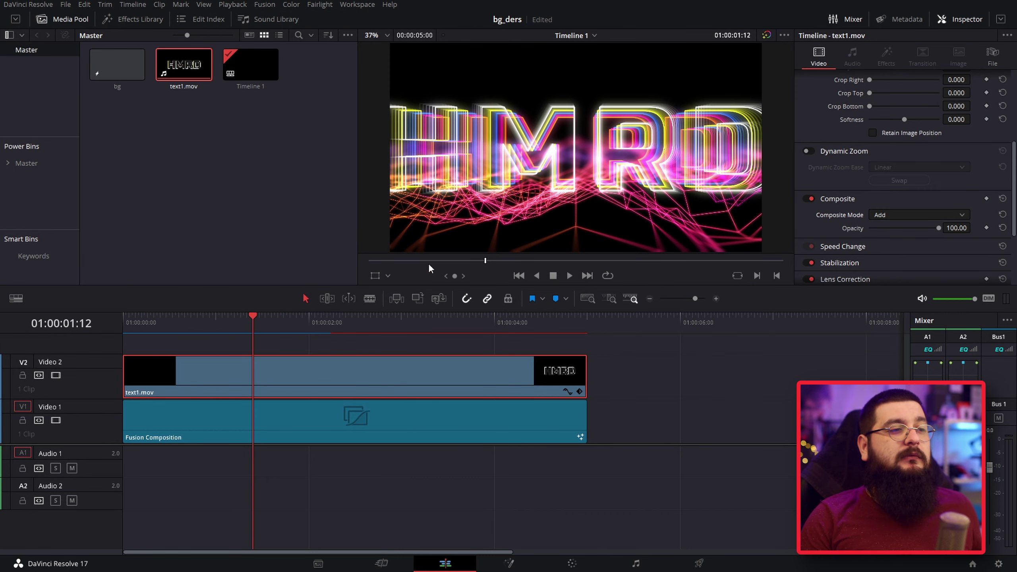